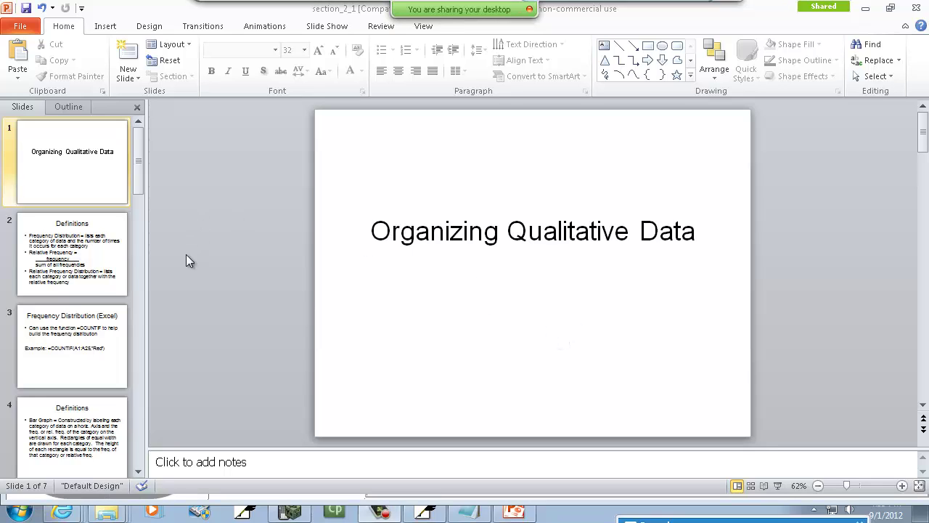
Display the Definitions slide, and in Free Notes handwrite an underlined HAIR COLOR column listing Brunette, Blonde, Black and Red.
{"action": "left_click", "coordinate": [98, 253]}
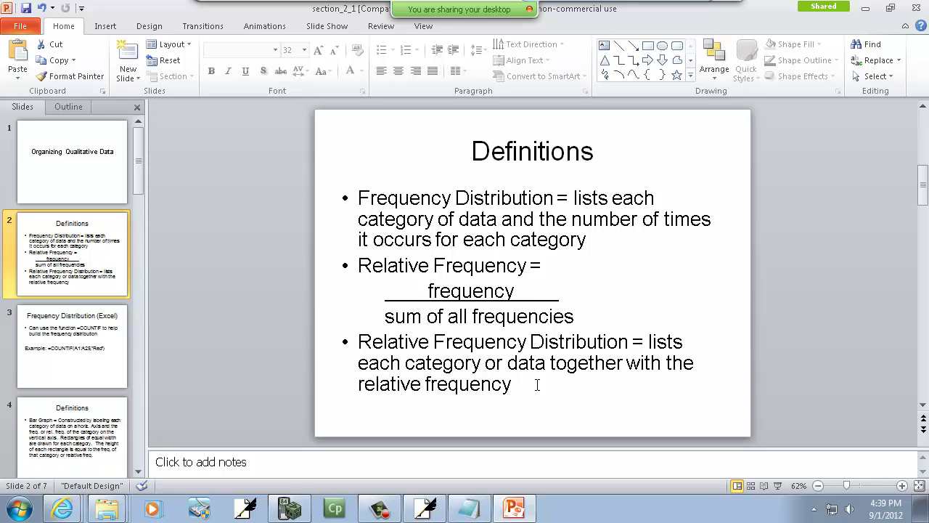
{"action": "key", "text": "alt+Tab"}
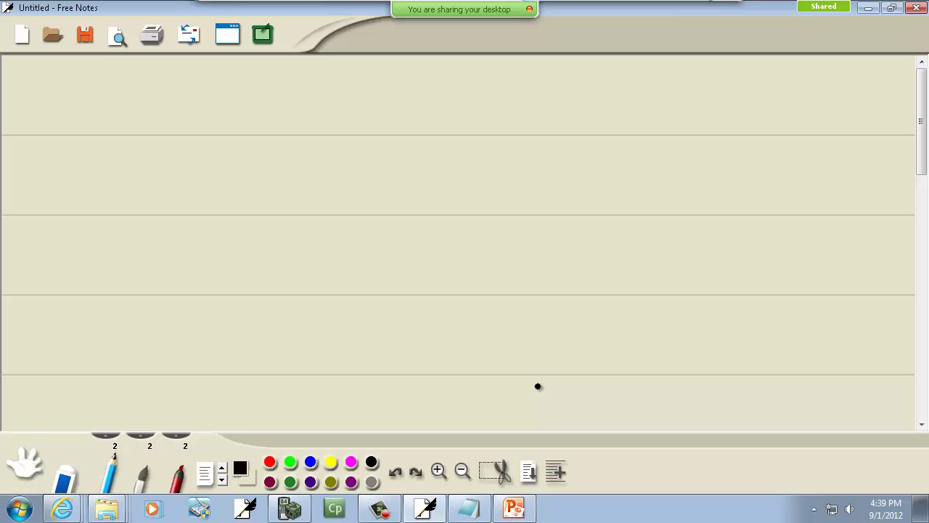
{"action": "mouse_move", "coordinate": [62, 84]}
{"action": "left_mouse_down"}
{"action": "mouse_move", "coordinate": [62, 106]}
{"action": "mouse_move", "coordinate": [75, 95]}
{"action": "mouse_move", "coordinate": [101, 107]}
{"action": "left_mouse_up"}
{"action": "mouse_move", "coordinate": [87, 100]}
{"action": "left_mouse_down"}
{"action": "mouse_move", "coordinate": [109, 106]}
{"action": "mouse_move", "coordinate": [116, 87]}
{"action": "left_mouse_up"}
{"action": "mouse_move", "coordinate": [116, 87]}
{"action": "left_mouse_down"}
{"action": "mouse_move", "coordinate": [125, 106]}
{"action": "mouse_move", "coordinate": [151, 108]}
{"action": "left_mouse_up"}
{"action": "left_click_drag", "start_coordinate": [164, 103], "coordinate": [198, 110]}
{"action": "mouse_move", "coordinate": [199, 92]}
{"action": "left_mouse_down"}
{"action": "mouse_move", "coordinate": [210, 107]}
{"action": "mouse_move", "coordinate": [175, 118]}
{"action": "mouse_move", "coordinate": [51, 117]}
{"action": "mouse_move", "coordinate": [95, 146]}
{"action": "mouse_move", "coordinate": [178, 149]}
{"action": "left_mouse_up"}
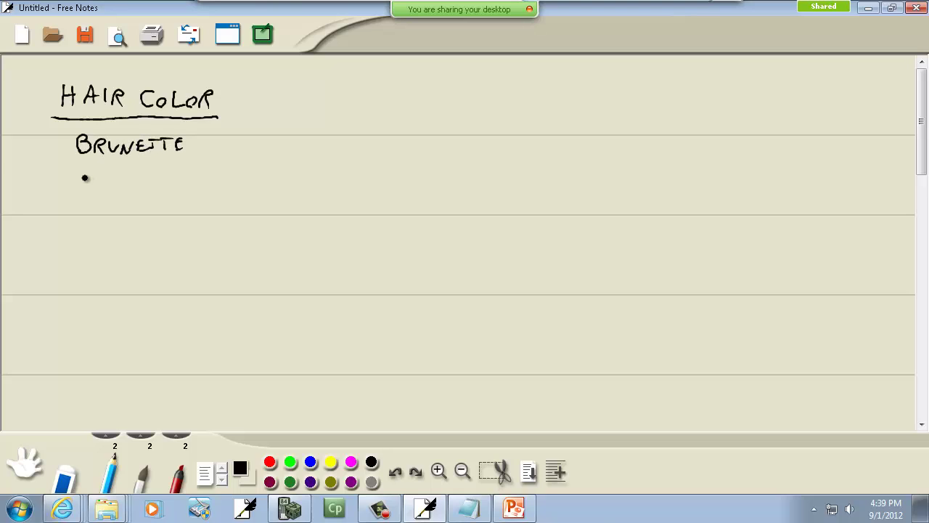
{"action": "mouse_move", "coordinate": [85, 185]}
{"action": "left_mouse_down"}
{"action": "mouse_move", "coordinate": [90, 170]}
{"action": "mouse_move", "coordinate": [120, 182]}
{"action": "mouse_move", "coordinate": [155, 177]}
{"action": "mouse_move", "coordinate": [164, 188]}
{"action": "left_mouse_up"}
{"action": "mouse_move", "coordinate": [82, 223]}
{"action": "left_mouse_down"}
{"action": "mouse_move", "coordinate": [85, 209]}
{"action": "mouse_move", "coordinate": [118, 208]}
{"action": "mouse_move", "coordinate": [153, 222]}
{"action": "left_mouse_up"}
{"action": "mouse_move", "coordinate": [83, 257]}
{"action": "left_mouse_down"}
{"action": "mouse_move", "coordinate": [103, 247]}
{"action": "mouse_move", "coordinate": [116, 258]}
{"action": "left_mouse_up"}
Handwrite an underlined FREQ column with 12, 5, 6 and 2 beside the hair colors, and total it as 25 below a double line.
{"action": "mouse_move", "coordinate": [269, 112]}
{"action": "left_mouse_down"}
{"action": "mouse_move", "coordinate": [270, 95]}
{"action": "mouse_move", "coordinate": [314, 102]}
{"action": "mouse_move", "coordinate": [330, 93]}
{"action": "mouse_move", "coordinate": [328, 109]}
{"action": "mouse_move", "coordinate": [298, 117]}
{"action": "mouse_move", "coordinate": [347, 114]}
{"action": "left_mouse_up"}
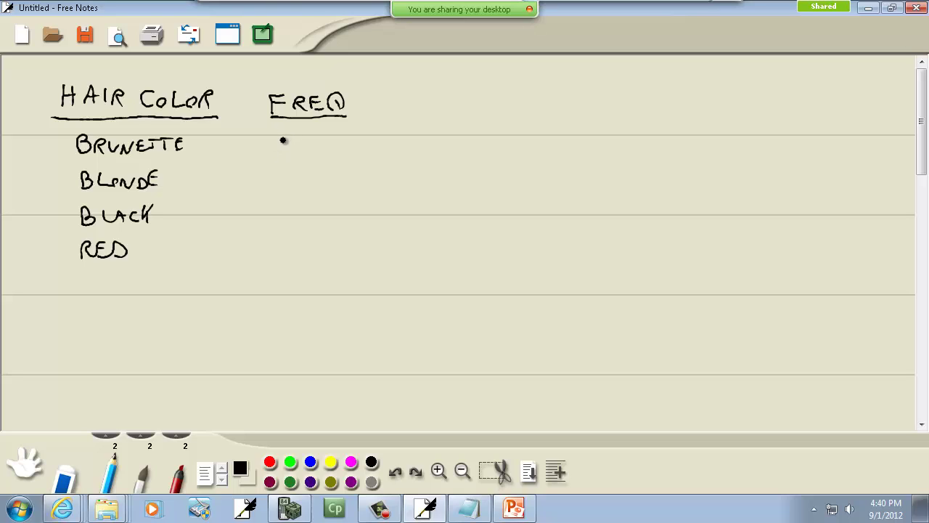
{"action": "mouse_move", "coordinate": [287, 138]}
{"action": "left_mouse_down"}
{"action": "mouse_move", "coordinate": [286, 152]}
{"action": "mouse_move", "coordinate": [304, 150]}
{"action": "mouse_move", "coordinate": [290, 190]}
{"action": "mouse_move", "coordinate": [310, 258]}
{"action": "left_mouse_up"}
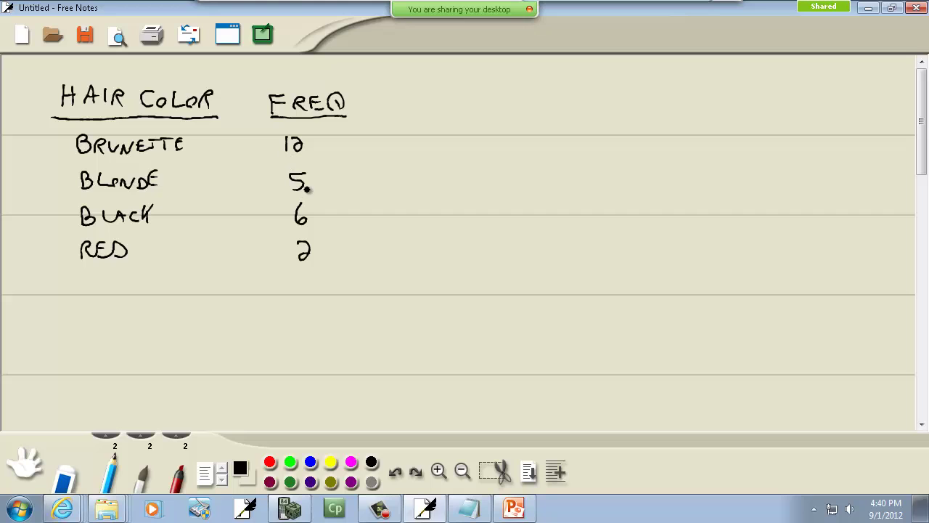
{"action": "key", "text": "alt+Tab"}
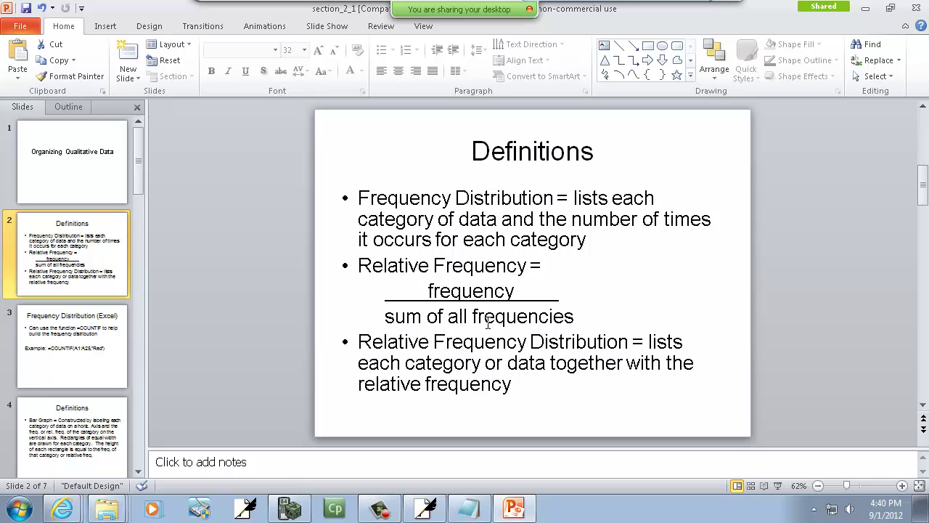
{"action": "key", "text": "alt+Tab"}
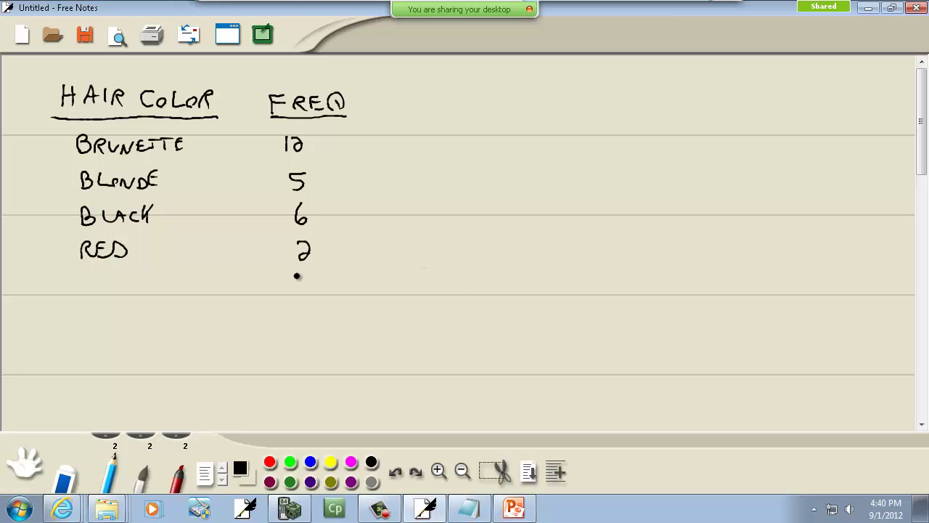
{"action": "left_click_drag", "start_coordinate": [285, 269], "coordinate": [328, 277]}
{"action": "mouse_move", "coordinate": [293, 294]}
{"action": "left_mouse_down"}
{"action": "mouse_move", "coordinate": [308, 309]}
{"action": "mouse_move", "coordinate": [312, 301]}
{"action": "mouse_move", "coordinate": [309, 310]}
{"action": "left_mouse_up"}
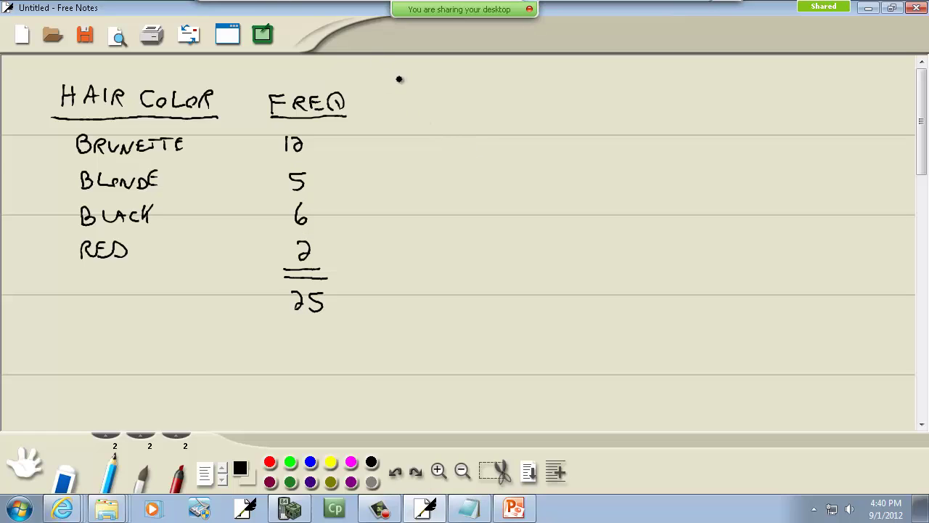
Handwrite the underlined header RELATIVE FREQUENCY beside the FREQ column and erase the 12 started beneath it.
{"action": "mouse_move", "coordinate": [395, 80]}
{"action": "left_mouse_down"}
{"action": "mouse_move", "coordinate": [408, 73]}
{"action": "mouse_move", "coordinate": [479, 81]}
{"action": "left_mouse_up"}
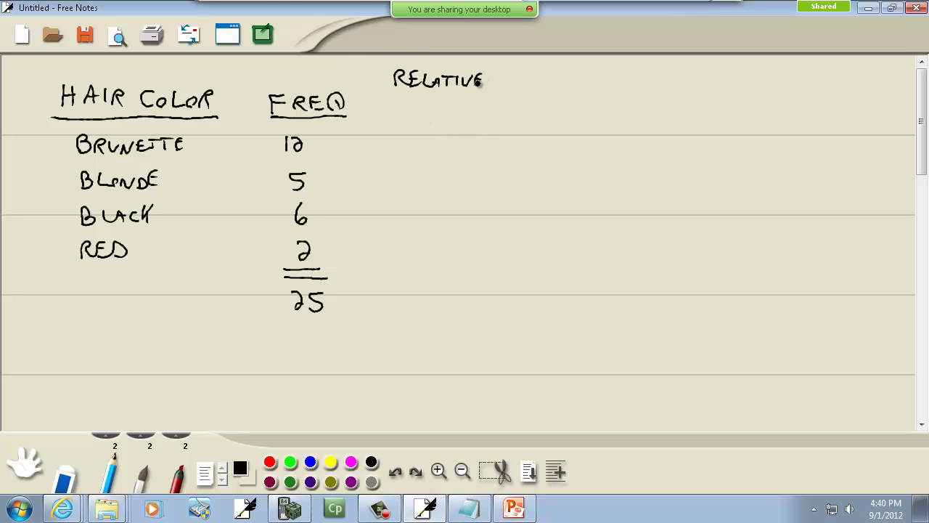
{"action": "mouse_move", "coordinate": [400, 108]}
{"action": "left_mouse_down"}
{"action": "mouse_move", "coordinate": [417, 97]}
{"action": "mouse_move", "coordinate": [492, 109]}
{"action": "mouse_move", "coordinate": [504, 102]}
{"action": "mouse_move", "coordinate": [457, 121]}
{"action": "mouse_move", "coordinate": [401, 116]}
{"action": "mouse_move", "coordinate": [395, 151]}
{"action": "mouse_move", "coordinate": [412, 150]}
{"action": "left_mouse_up"}
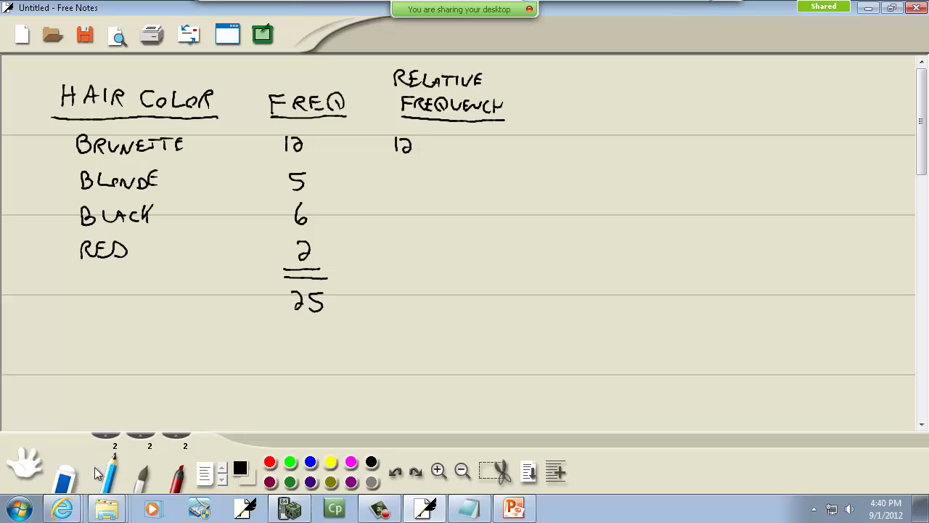
{"action": "left_click", "coordinate": [67, 472]}
{"action": "left_click_drag", "start_coordinate": [409, 155], "coordinate": [411, 159]}
{"action": "left_click", "coordinate": [116, 471]}
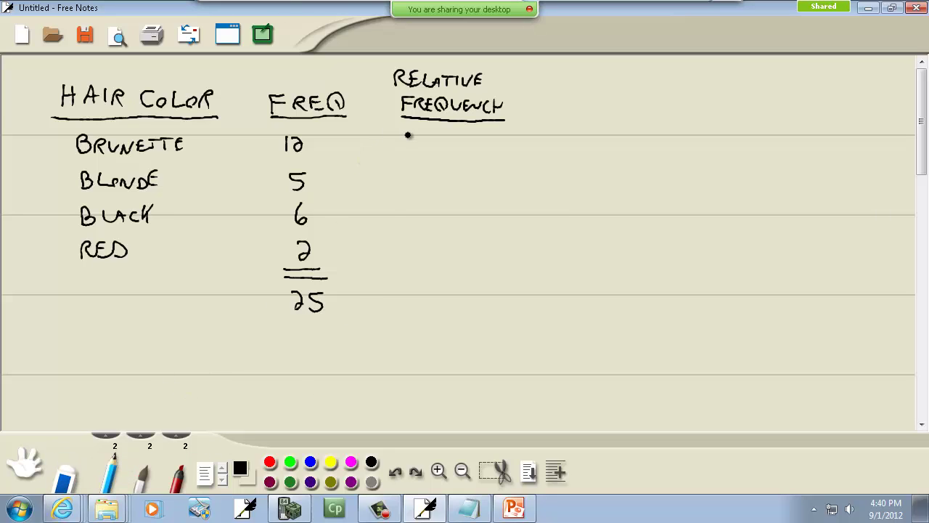
Write the relative frequency calculations 12/25 × 100 = for Brunette and 5/25 × 100 = for Blonde.
{"action": "mouse_move", "coordinate": [406, 125]}
{"action": "left_mouse_down"}
{"action": "mouse_move", "coordinate": [407, 138]}
{"action": "mouse_move", "coordinate": [426, 136]}
{"action": "mouse_move", "coordinate": [416, 156]}
{"action": "mouse_move", "coordinate": [444, 149]}
{"action": "left_mouse_up"}
{"action": "mouse_move", "coordinate": [445, 140]}
{"action": "left_mouse_down"}
{"action": "mouse_move", "coordinate": [436, 149]}
{"action": "mouse_move", "coordinate": [453, 152]}
{"action": "left_mouse_up"}
{"action": "left_click_drag", "start_coordinate": [458, 142], "coordinate": [488, 143]}
{"action": "left_click_drag", "start_coordinate": [476, 148], "coordinate": [488, 148]}
{"action": "mouse_move", "coordinate": [410, 169]}
{"action": "left_mouse_down"}
{"action": "mouse_move", "coordinate": [418, 187]}
{"action": "mouse_move", "coordinate": [437, 187]}
{"action": "left_mouse_up"}
{"action": "mouse_move", "coordinate": [438, 179]}
{"action": "left_mouse_down"}
{"action": "mouse_move", "coordinate": [432, 187]}
{"action": "mouse_move", "coordinate": [489, 180]}
{"action": "left_mouse_up"}
{"action": "left_click_drag", "start_coordinate": [477, 186], "coordinate": [489, 186]}
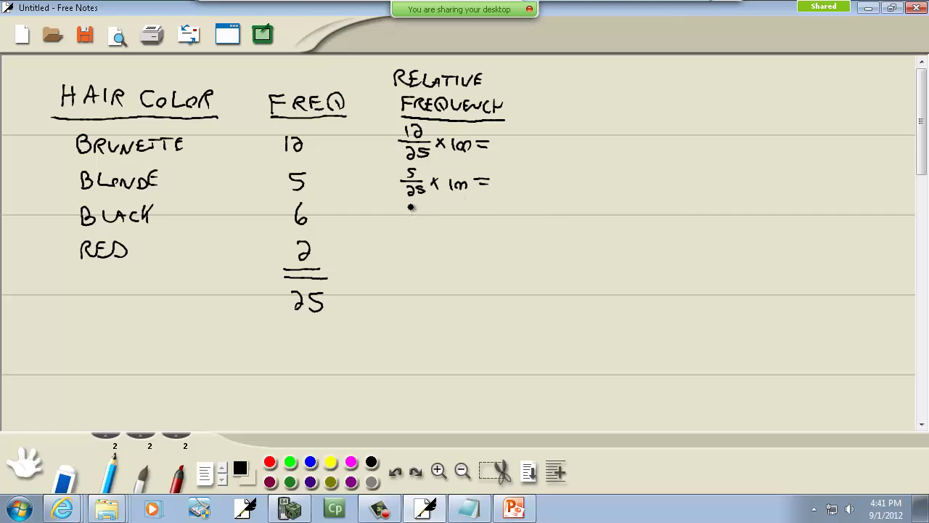
Write the relative frequency calculations 6/25 × 100 = for Black and 2/25 × 100 = for Red.
{"action": "left_click_drag", "start_coordinate": [415, 204], "coordinate": [422, 217]}
{"action": "mouse_move", "coordinate": [408, 221]}
{"action": "left_mouse_down"}
{"action": "mouse_move", "coordinate": [425, 228]}
{"action": "mouse_move", "coordinate": [440, 219]}
{"action": "left_mouse_up"}
{"action": "mouse_move", "coordinate": [440, 209]}
{"action": "left_mouse_down"}
{"action": "mouse_move", "coordinate": [434, 219]}
{"action": "mouse_move", "coordinate": [450, 218]}
{"action": "left_mouse_up"}
{"action": "left_click_drag", "start_coordinate": [455, 214], "coordinate": [470, 215]}
{"action": "left_click_drag", "start_coordinate": [476, 211], "coordinate": [487, 216]}
{"action": "mouse_move", "coordinate": [417, 244]}
{"action": "left_mouse_down"}
{"action": "mouse_move", "coordinate": [427, 262]}
{"action": "mouse_move", "coordinate": [447, 261]}
{"action": "left_mouse_up"}
{"action": "mouse_move", "coordinate": [448, 251]}
{"action": "left_mouse_down"}
{"action": "mouse_move", "coordinate": [440, 261]}
{"action": "mouse_move", "coordinate": [455, 263]}
{"action": "left_mouse_up"}
{"action": "left_click_drag", "start_coordinate": [460, 263], "coordinate": [502, 257]}
{"action": "left_click_drag", "start_coordinate": [433, 256], "coordinate": [427, 258]}
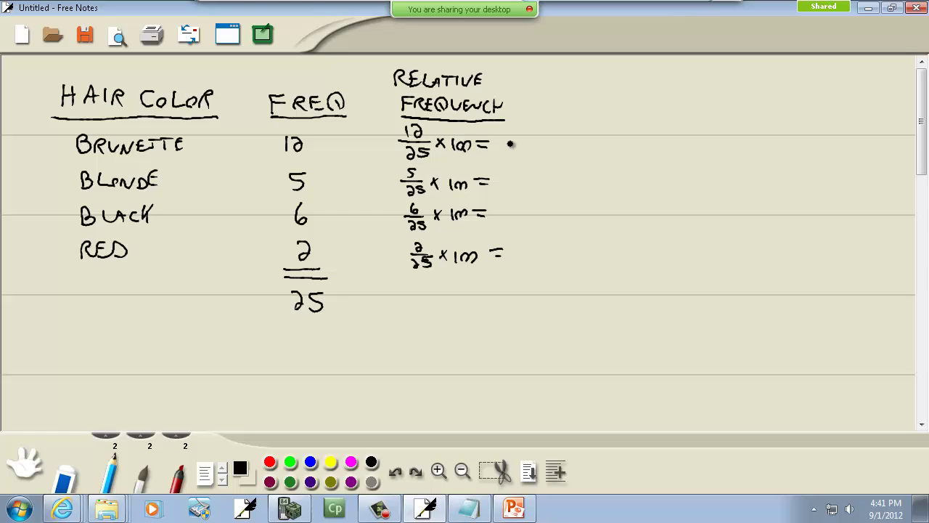
Write the results 48%, 20%, 24% and 8% after the four relative frequency calculations.
{"action": "mouse_move", "coordinate": [504, 140]}
{"action": "left_mouse_down"}
{"action": "mouse_move", "coordinate": [508, 154]}
{"action": "mouse_move", "coordinate": [518, 143]}
{"action": "mouse_move", "coordinate": [527, 155]}
{"action": "mouse_move", "coordinate": [548, 152]}
{"action": "left_mouse_up"}
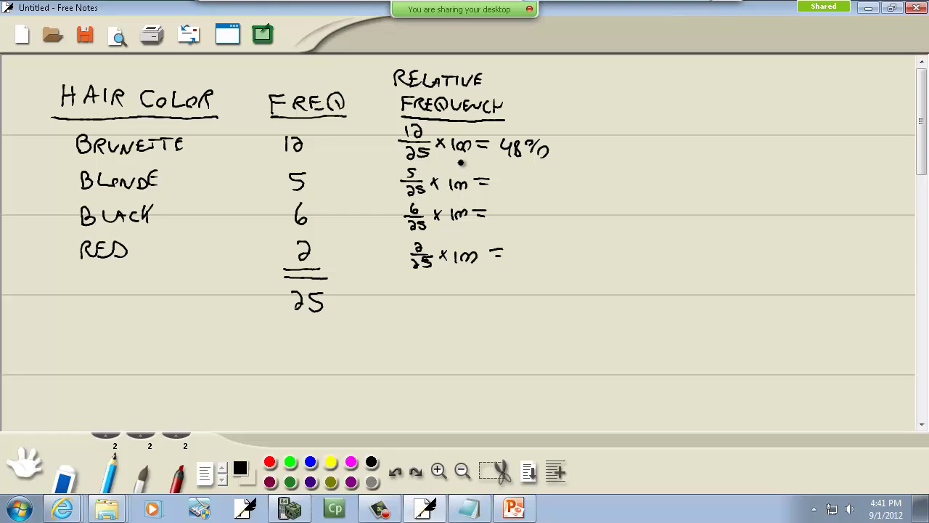
{"action": "mouse_move", "coordinate": [503, 179]}
{"action": "left_mouse_down"}
{"action": "mouse_move", "coordinate": [515, 187]}
{"action": "mouse_move", "coordinate": [550, 182]}
{"action": "mouse_move", "coordinate": [516, 218]}
{"action": "mouse_move", "coordinate": [552, 217]}
{"action": "left_mouse_up"}
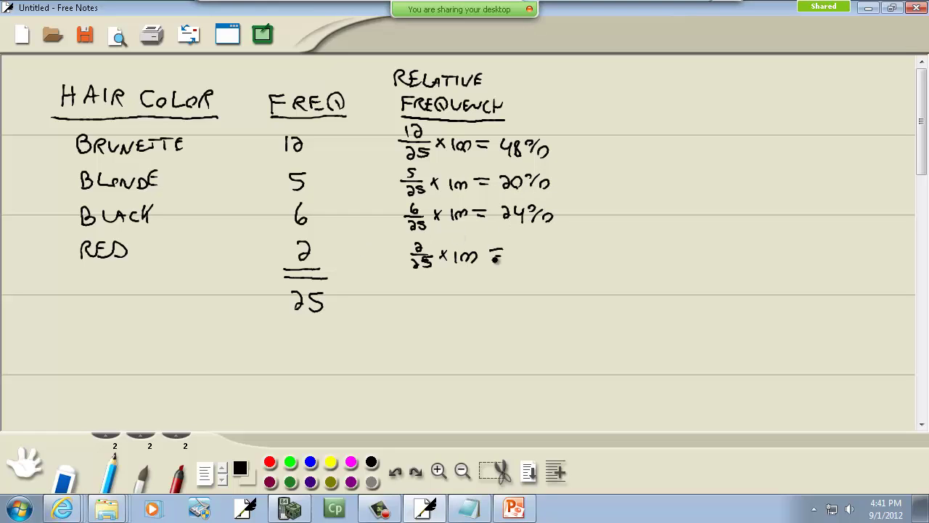
{"action": "mouse_move", "coordinate": [522, 245]}
{"action": "left_mouse_down"}
{"action": "mouse_move", "coordinate": [519, 256]}
{"action": "mouse_move", "coordinate": [522, 247]}
{"action": "mouse_move", "coordinate": [556, 253]}
{"action": "mouse_move", "coordinate": [540, 253]}
{"action": "left_mouse_up"}
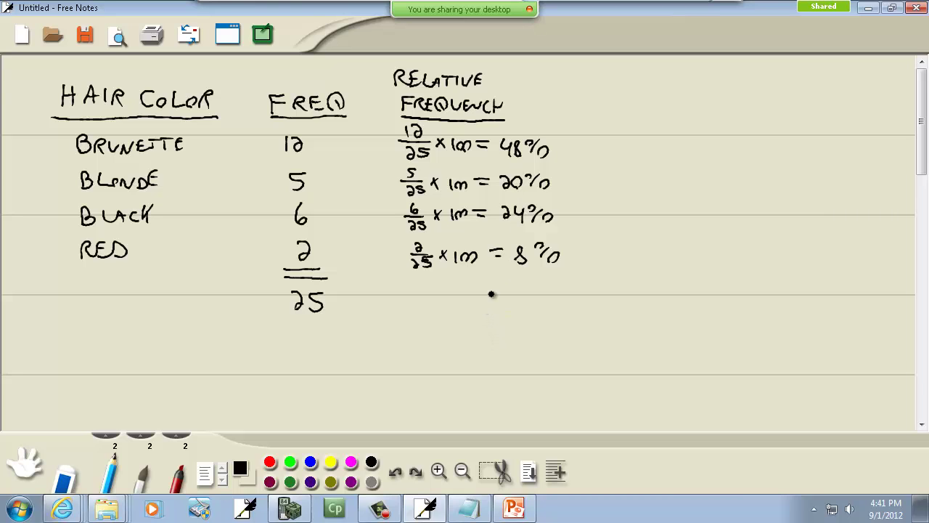
Compare the Definitions slide in PowerPoint with the handwritten table, and display the Frequency Distribution (Excel) slide.
{"action": "key", "text": "alt+Tab"}
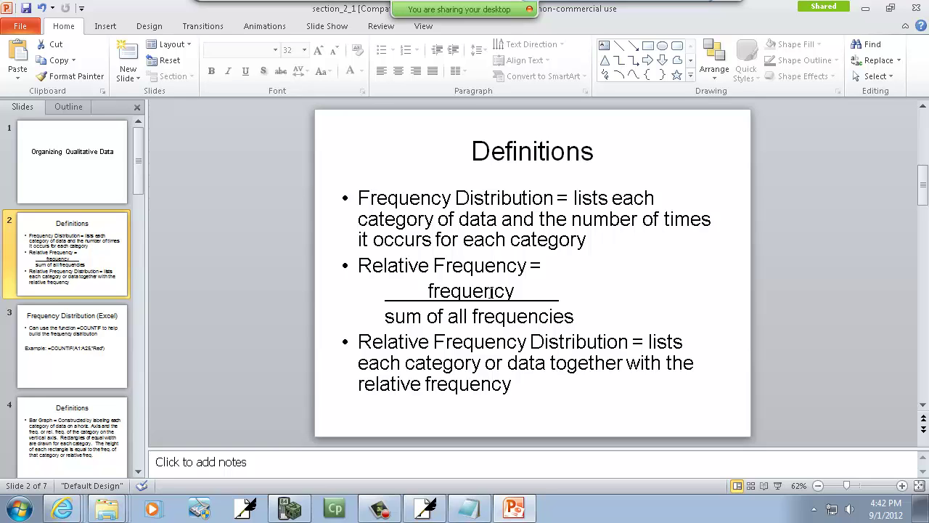
{"action": "key", "text": "alt+Tab"}
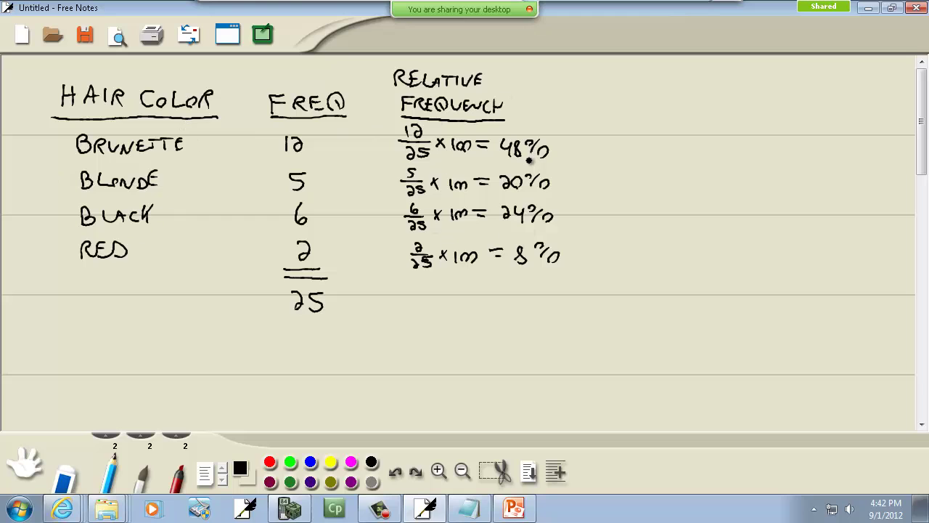
{"action": "key", "text": "alt+Tab"}
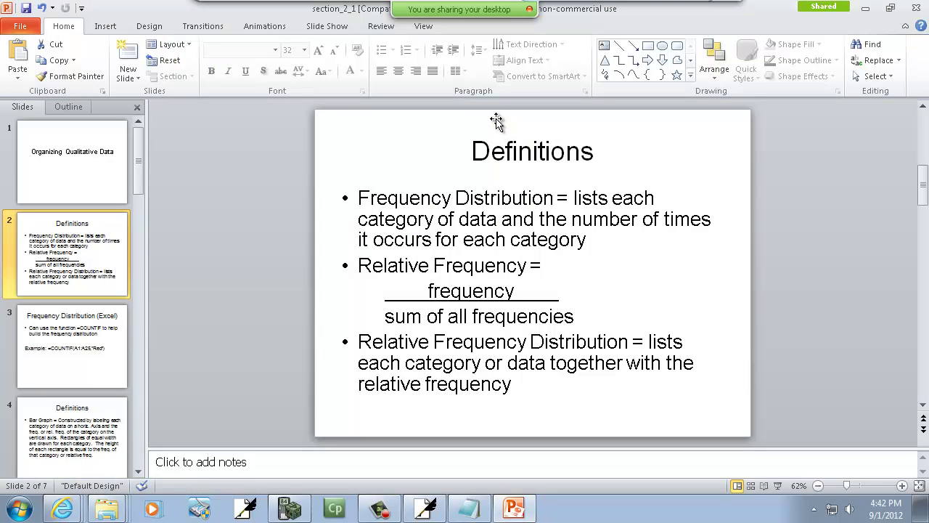
{"action": "left_click", "coordinate": [59, 347]}
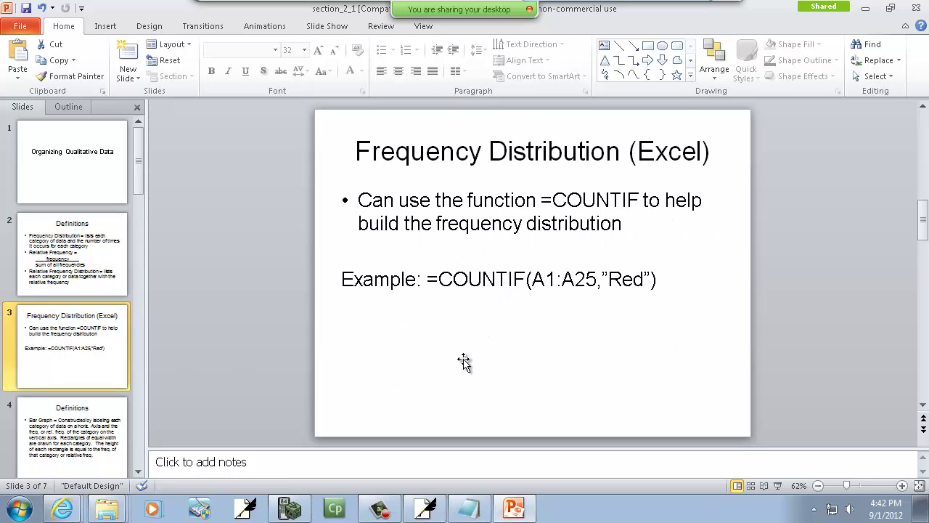
Launch Microsoft Excel 2010 and zoom the blank worksheet to 160%.
{"action": "left_click", "coordinate": [20, 508]}
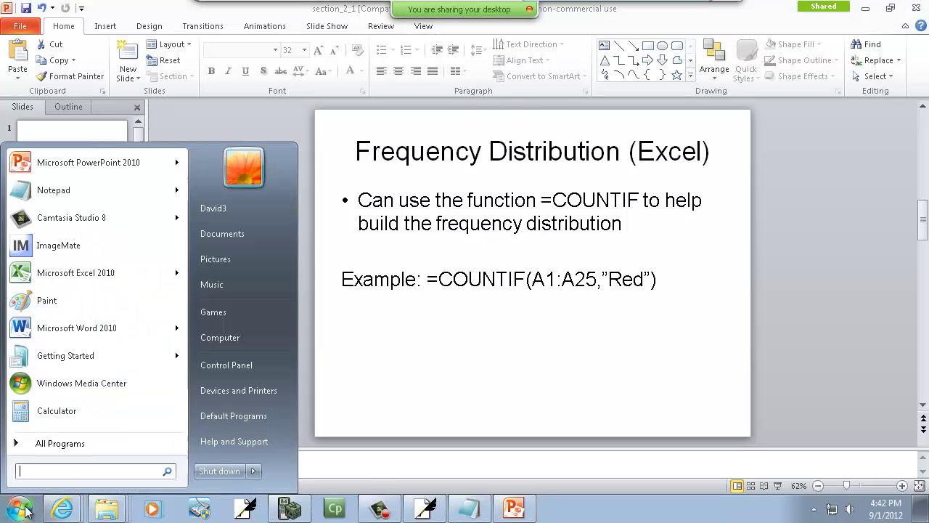
{"action": "left_click", "coordinate": [56, 271]}
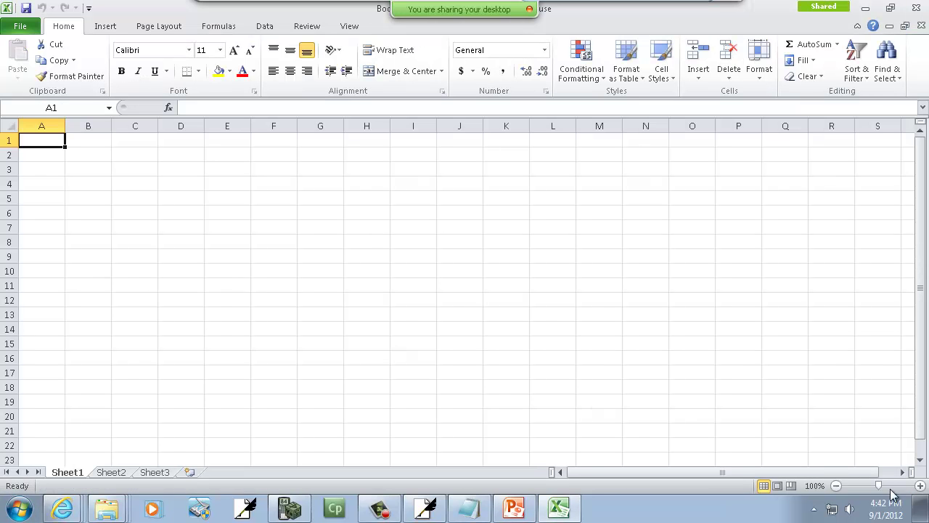
{"action": "left_click", "coordinate": [919, 485]}
{"action": "left_click", "coordinate": [920, 484]}
{"action": "left_click", "coordinate": [919, 485]}
{"action": "left_click", "coordinate": [920, 485]}
{"action": "left_click", "coordinate": [920, 485]}
{"action": "left_click", "coordinate": [920, 485]}
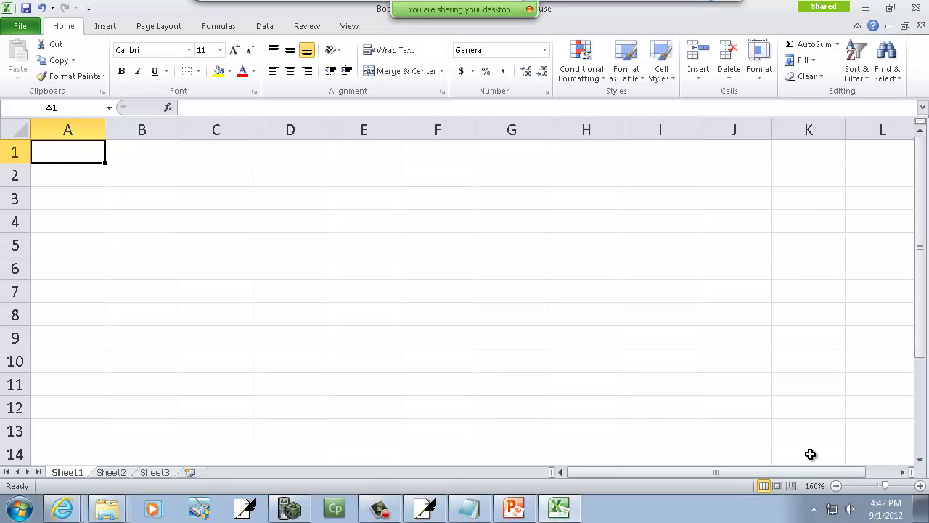
Enter Red, Blonde and Brunette in cells A1 to A3.
{"action": "type", "text": "Red"}
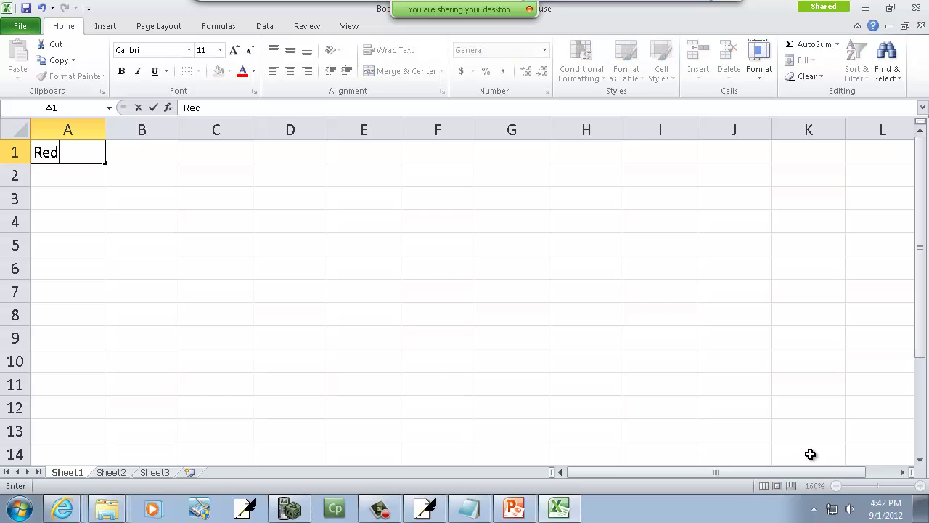
{"action": "key", "text": "Return"}
{"action": "type", "text": "Blond"}
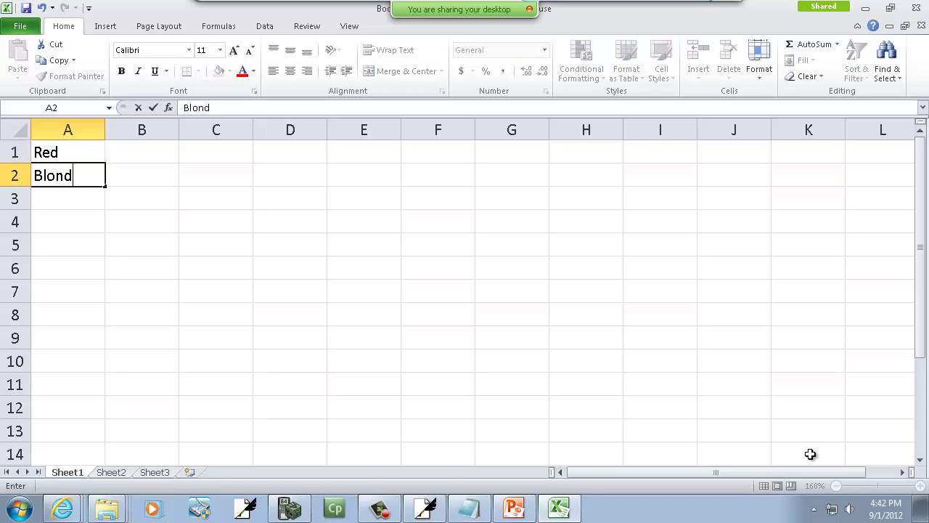
{"action": "type", "text": "e"}
{"action": "key", "text": "Return"}
{"action": "type", "text": "Brunet"}
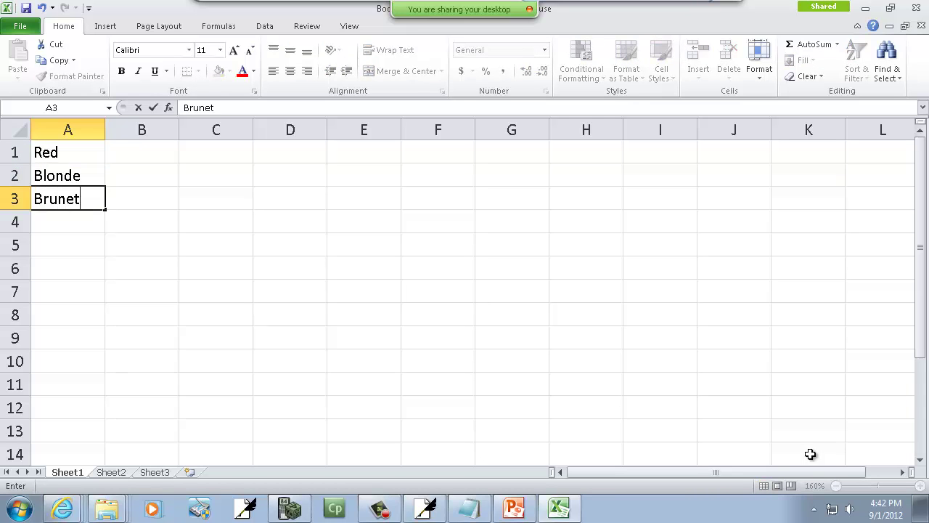
{"action": "type", "text": "te"}
{"action": "key", "text": "Return"}
Continue the hair color list with Blonde in A4 and A5 and Red in A6 and A7.
{"action": "type", "text": "b"}
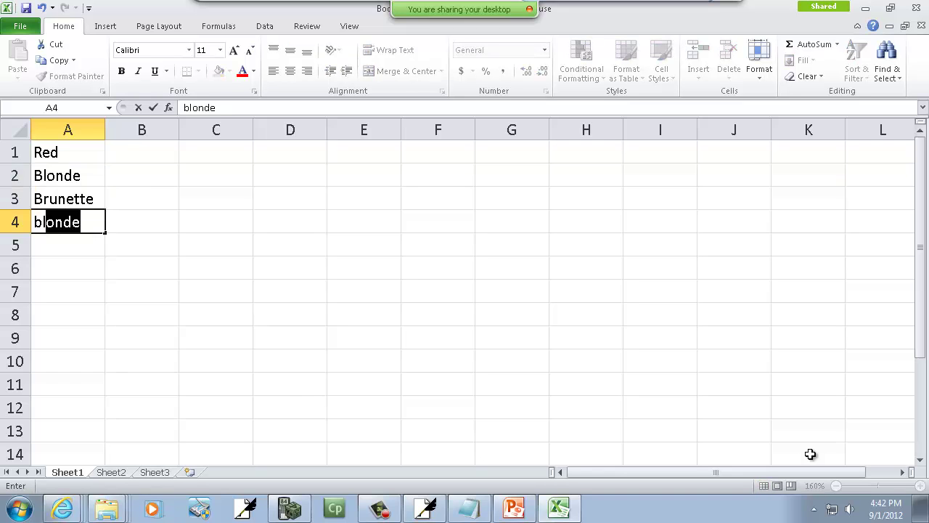
{"action": "key", "text": "Return"}
{"action": "type", "text": "b"}
{"action": "key", "text": "Return"}
{"action": "type", "text": "r"}
{"action": "key", "text": "Return"}
{"action": "type", "text": "r"}
{"action": "key", "text": "Return"}
Enter Brunette in cells A8 through A10.
{"action": "type", "text": "br"}
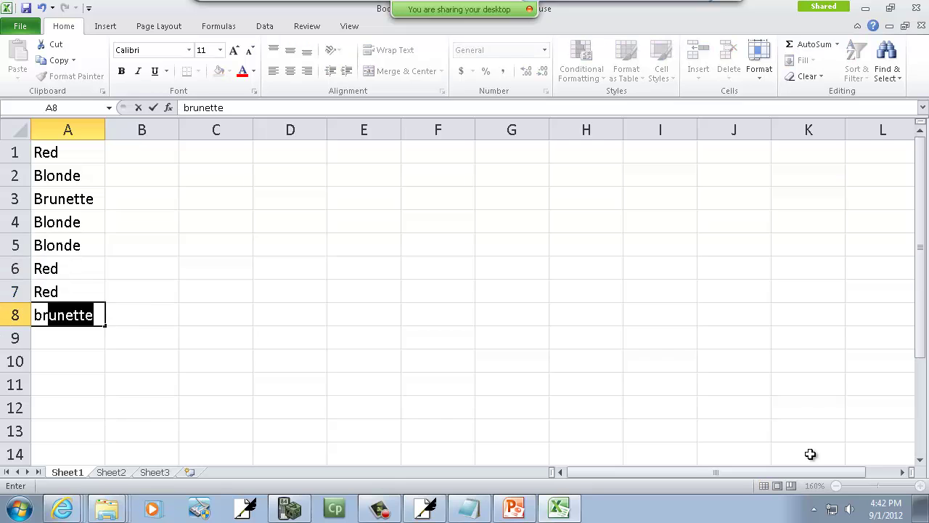
{"action": "key", "text": "Return"}
{"action": "type", "text": "br"}
{"action": "key", "text": "Return"}
{"action": "type", "text": "br"}
{"action": "key", "text": "Return"}
Enter Black in cells A11 and A12.
{"action": "type", "text": "b"}
{"action": "key", "text": "BackSpace"}
{"action": "type", "text": "Black"}
{"action": "key", "text": "Return"}
{"action": "type", "text": "b"}
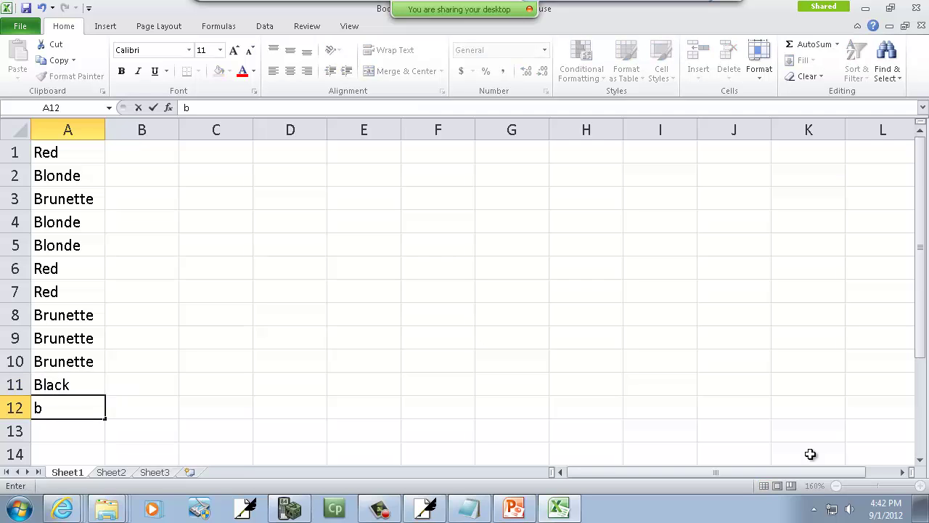
{"action": "type", "text": "lack"}
{"action": "key", "text": "Return"}
Complete the hair color list with Red in A13, Black in A14 and Brunette in A15.
{"action": "type", "text": "r"}
{"action": "key", "text": "Return"}
{"action": "type", "text": "bla"}
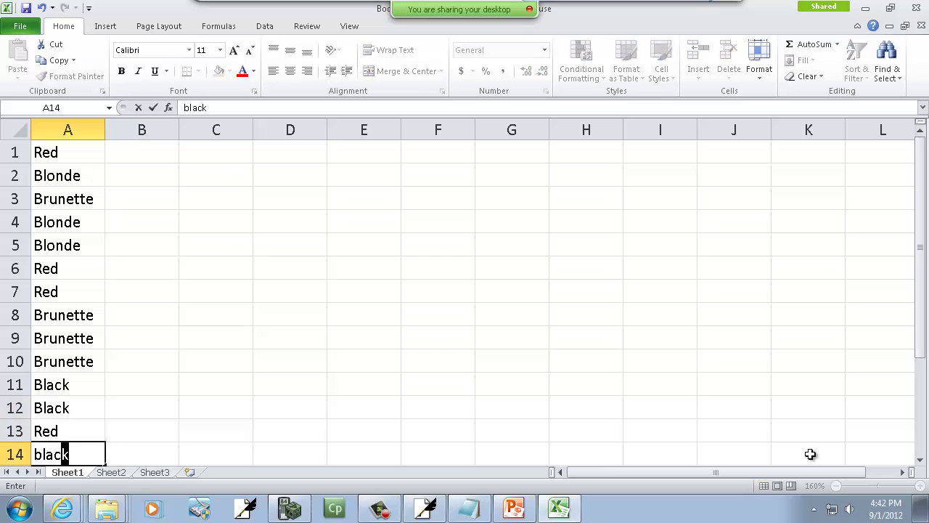
{"action": "key", "text": "Return"}
{"action": "type", "text": "bru"}
{"action": "key", "text": "Return"}
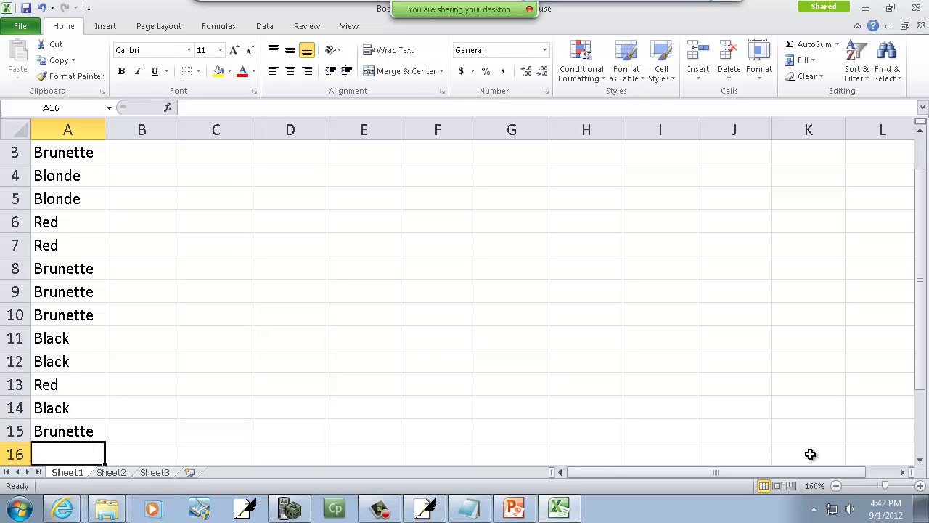
Look over the hair color entries in column A from the first cell to the last.
{"action": "key", "text": "Up"}
{"action": "key", "text": "Up"}
{"action": "key", "text": "Up"}
{"action": "key", "text": "Up"}
{"action": "key", "text": "Up"}
{"action": "key", "text": "Up"}
{"action": "key", "text": "Up"}
{"action": "key", "text": "Up"}
{"action": "key", "text": "Up"}
{"action": "key", "text": "Up"}
{"action": "key", "text": "Up"}
{"action": "key", "text": "Up"}
{"action": "key", "text": "Up"}
{"action": "key", "text": "Up"}
{"action": "key", "text": "Up"}
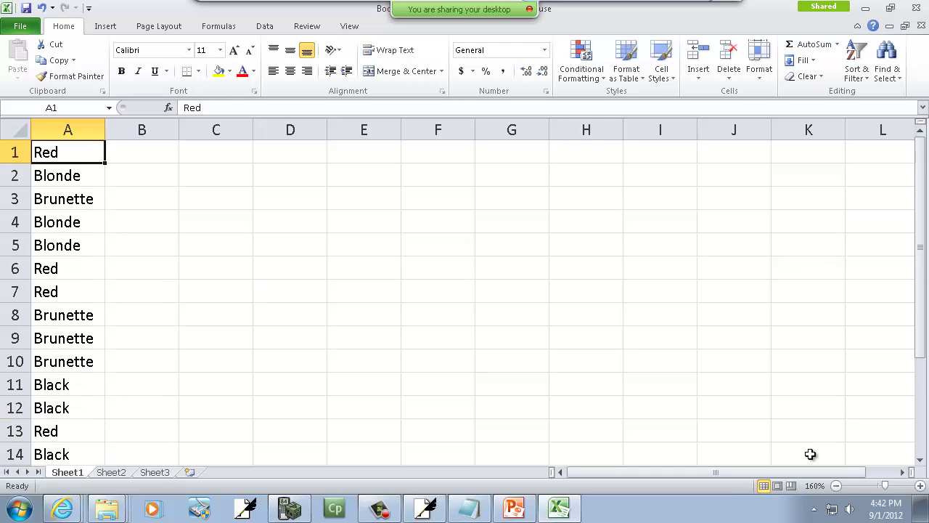
{"action": "key", "text": "Down"}
{"action": "key", "text": "Down"}
{"action": "key", "text": "Down"}
{"action": "key", "text": "Down"}
{"action": "key", "text": "Down"}
{"action": "key", "text": "Down"}
{"action": "key", "text": "Down"}
{"action": "key", "text": "Down"}
{"action": "key", "text": "Down"}
{"action": "key", "text": "Down"}
{"action": "key", "text": "Down"}
{"action": "key", "text": "Down"}
{"action": "key", "text": "Down"}
{"action": "key", "text": "Down"}
{"action": "key", "text": "Down"}
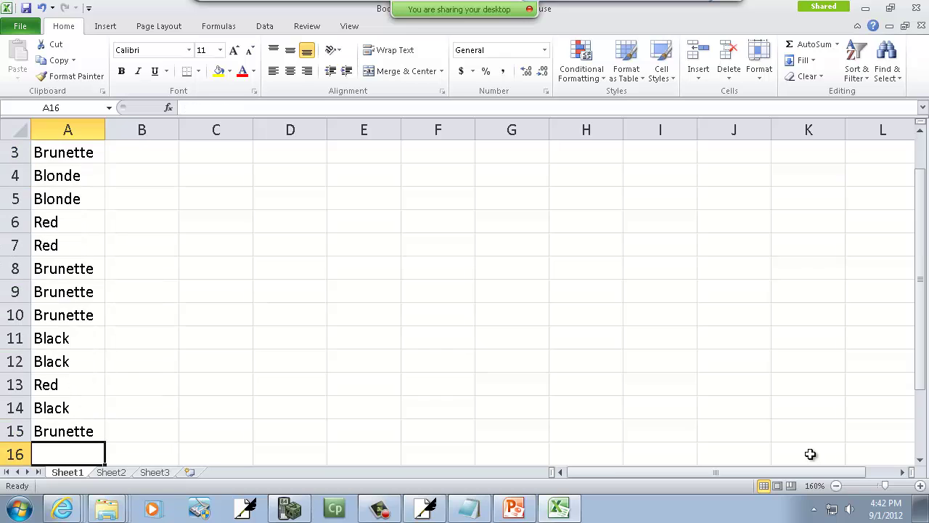
Enter the table headings Hair Color in cell C1 and Freq in cell D1.
{"action": "key", "text": "Up"}
{"action": "key", "text": "Up"}
{"action": "key", "text": "Up"}
{"action": "key", "text": "Up"}
{"action": "key", "text": "Up"}
{"action": "key", "text": "Up"}
{"action": "key", "text": "Up"}
{"action": "key", "text": "Up"}
{"action": "key", "text": "Up"}
{"action": "key", "text": "Up"}
{"action": "key", "text": "Up"}
{"action": "key", "text": "Up"}
{"action": "key", "text": "Up"}
{"action": "key", "text": "Up"}
{"action": "key", "text": "Up"}
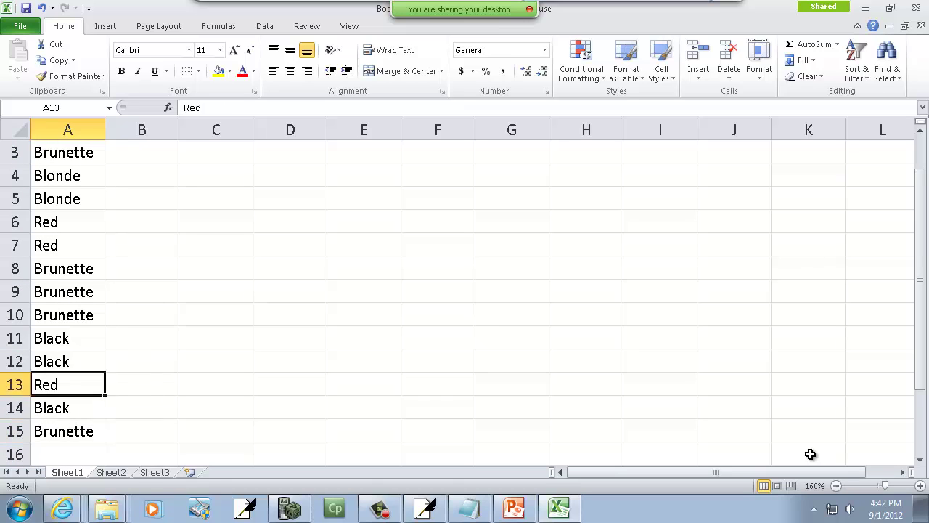
{"action": "key", "text": "Right"}
{"action": "key", "text": "Right"}
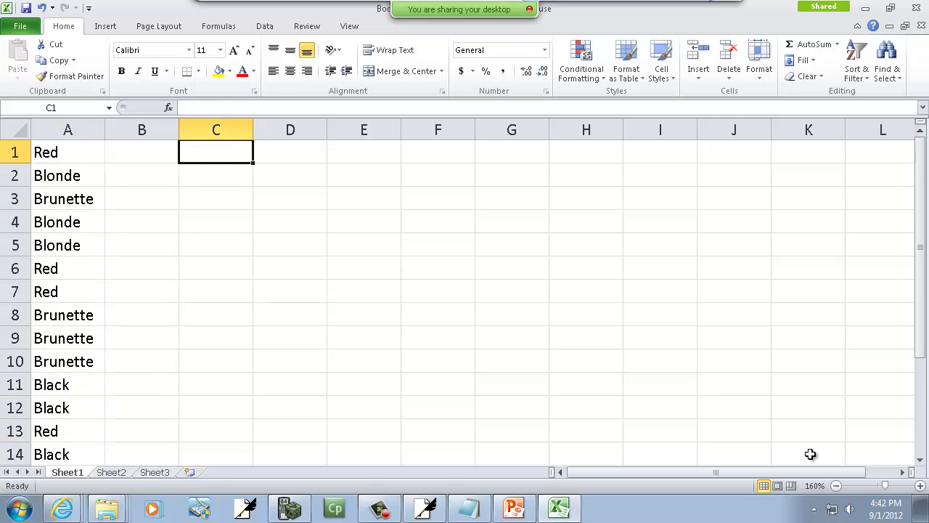
{"action": "type", "text": "Hair Color"}
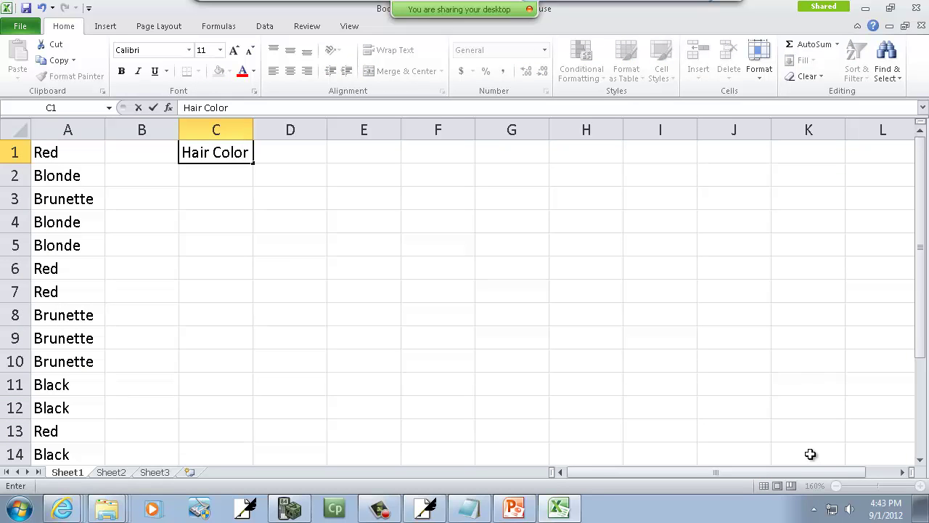
{"action": "key", "text": "Right"}
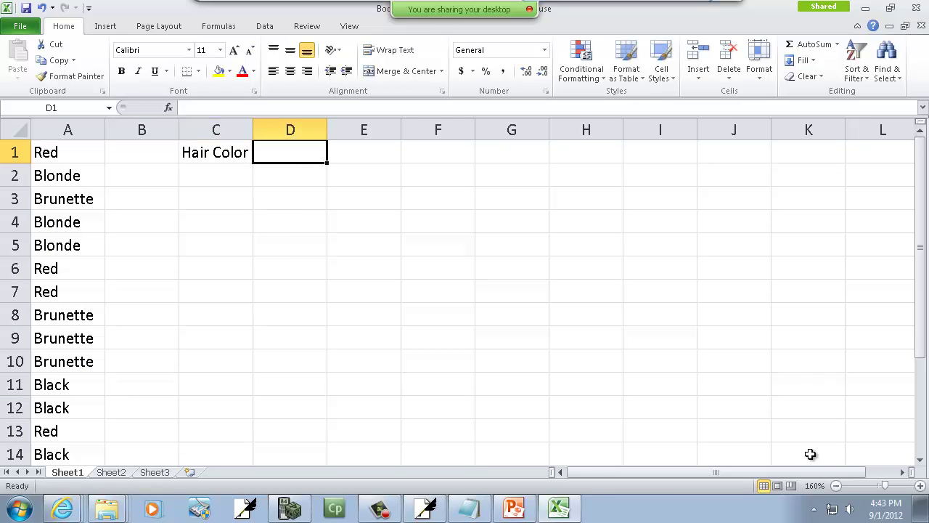
{"action": "type", "text": "Freq"}
{"action": "key", "text": "Return"}
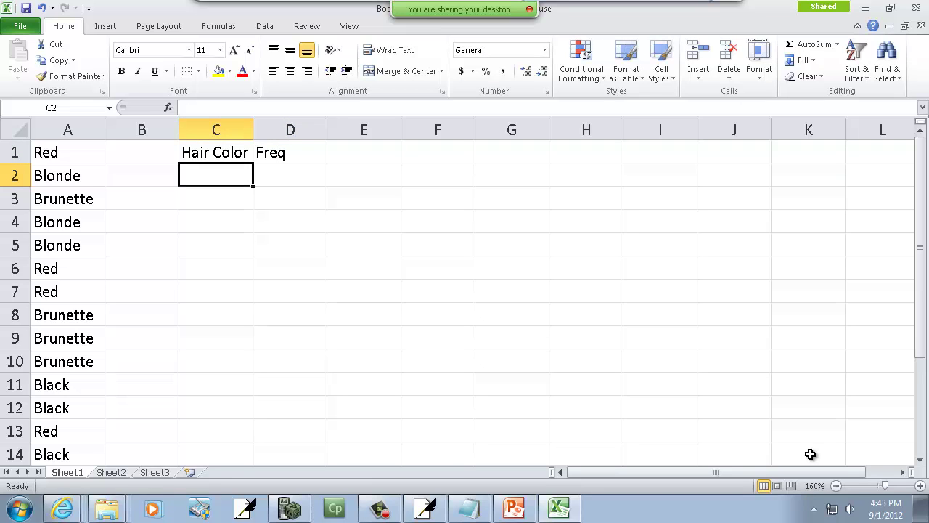
List the categories Brunette, Blonde, Black and Red in cells C2 through C5.
{"action": "type", "text": "Brunette"}
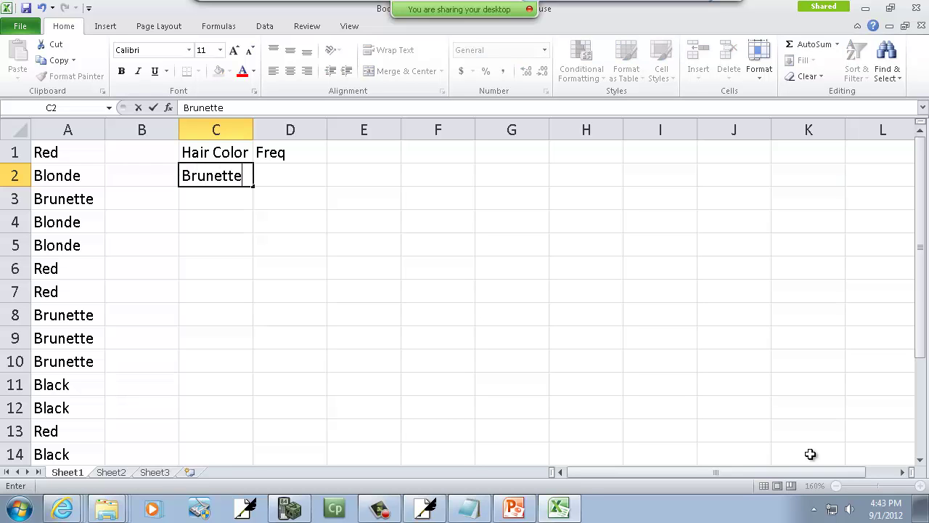
{"action": "key", "text": "Return"}
{"action": "type", "text": "Blonde"}
{"action": "key", "text": "Return"}
{"action": "type", "text": "Black"}
{"action": "key", "text": "Return"}
{"action": "type", "text": "Red"}
{"action": "key", "text": "ctrl+Return"}
Enter the formula =COUNTIF(A1:A15,"Red") in cell D2.
{"action": "key", "text": "Up"}
{"action": "key", "text": "Up"}
{"action": "key", "text": "Up"}
{"action": "key", "text": "Right"}
{"action": "type", "text": "="}
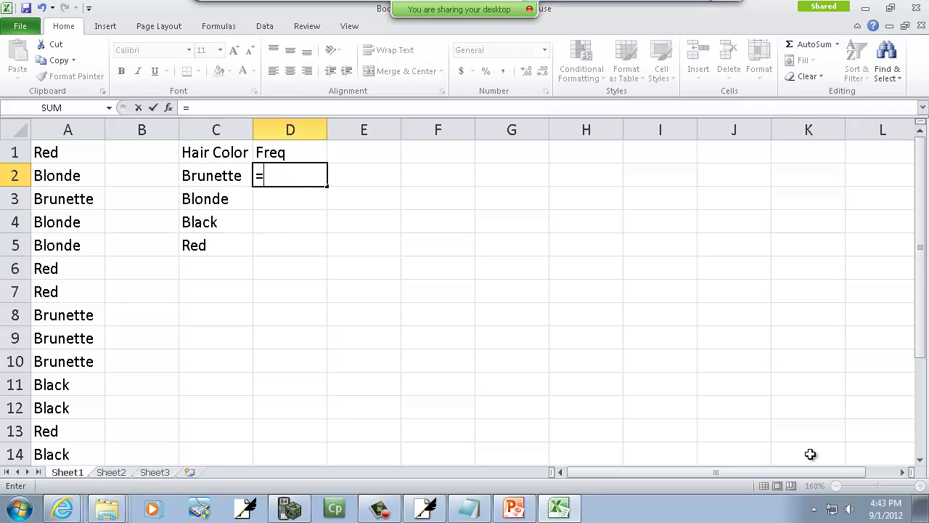
{"action": "type", "text": "C"}
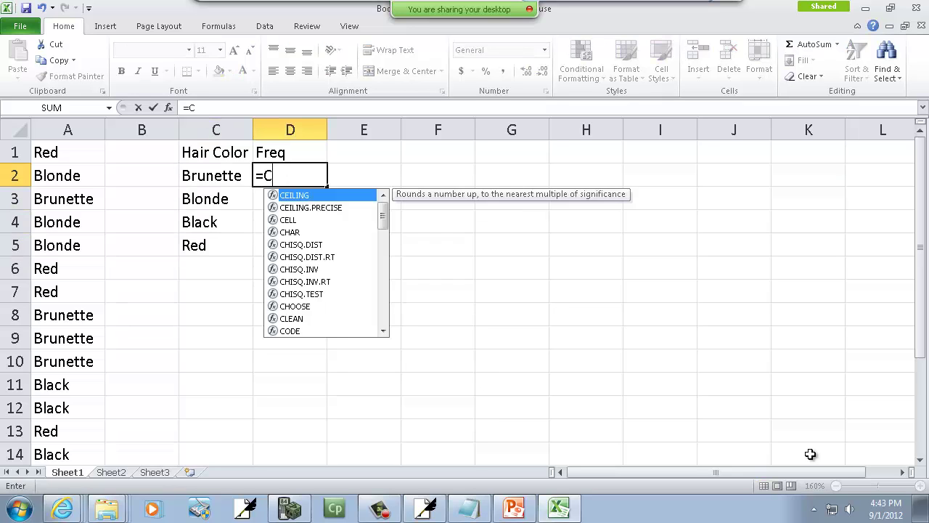
{"action": "type", "text": "OUNTIF("}
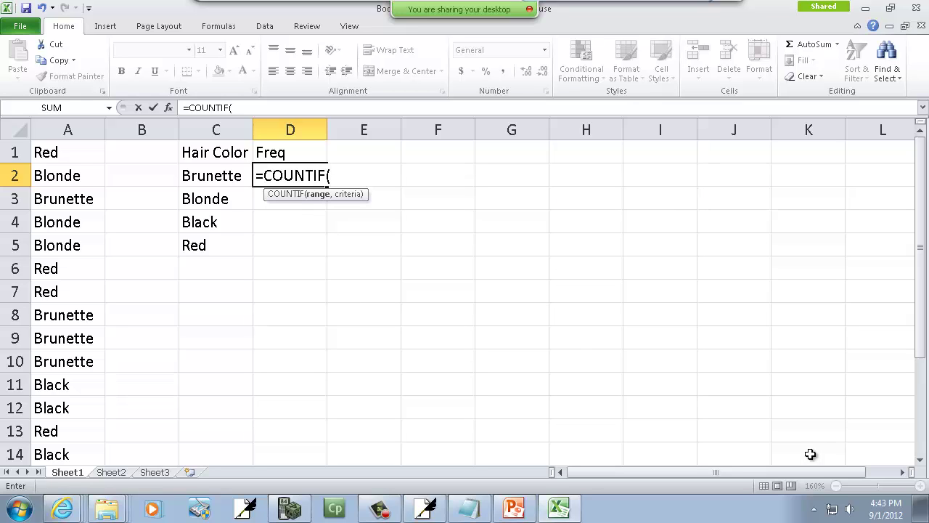
{"action": "type", "text": "A1:A15"}
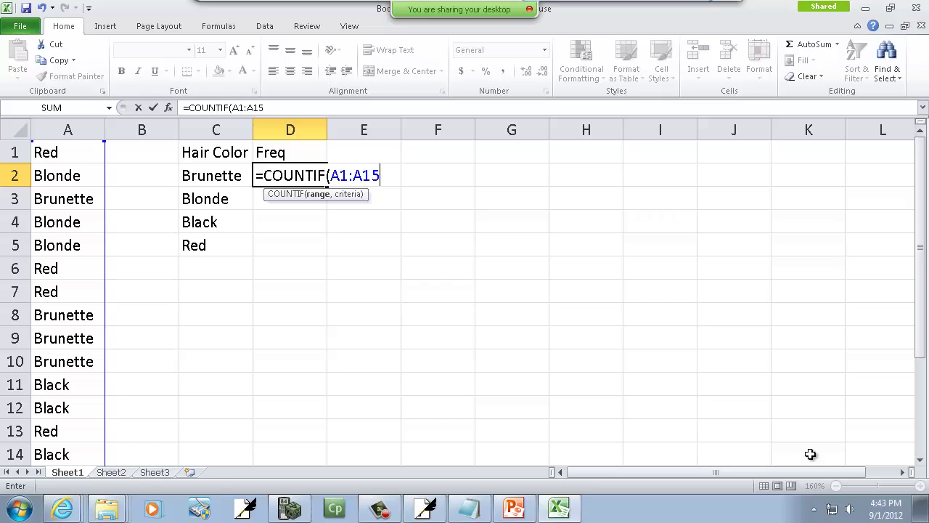
{"action": "type", "text": ",\"Red\")"}
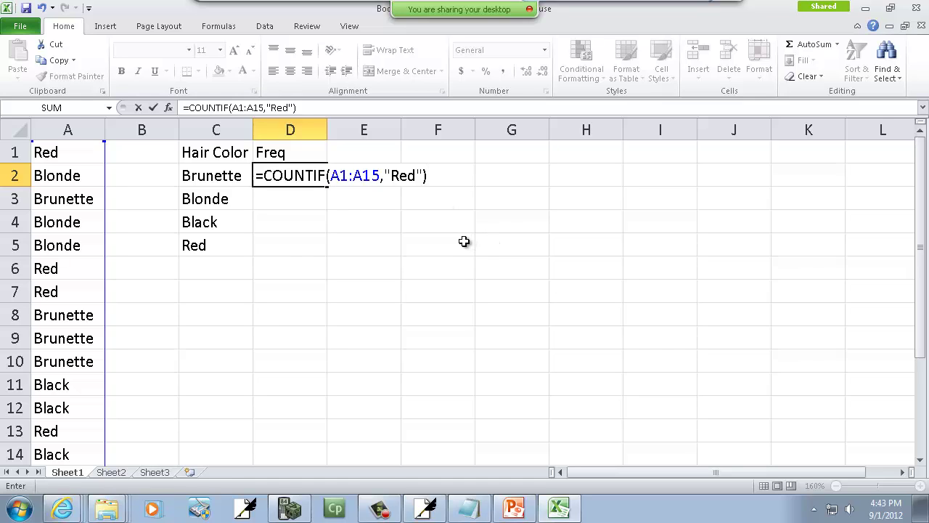
{"action": "key", "text": "Return"}
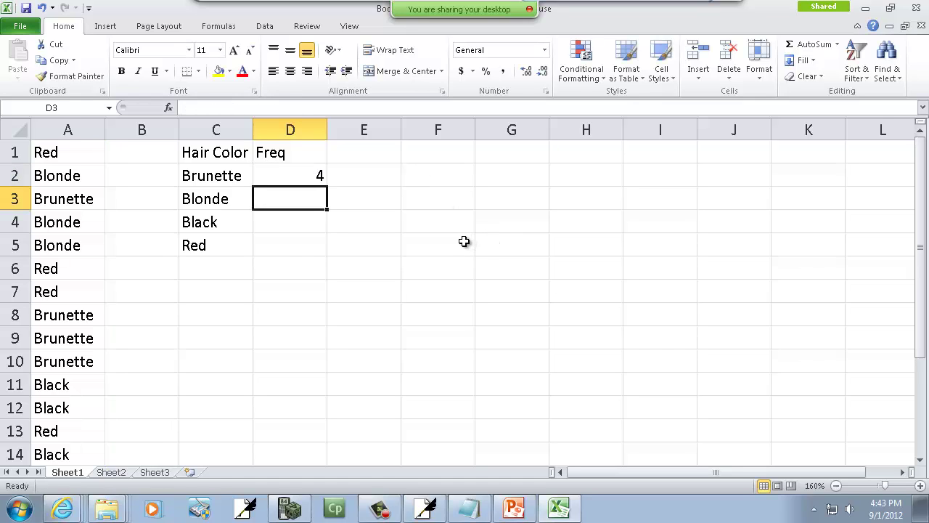
Change the criterion in D2's COUNTIF formula to "Brunette".
{"action": "key", "text": "Up"}
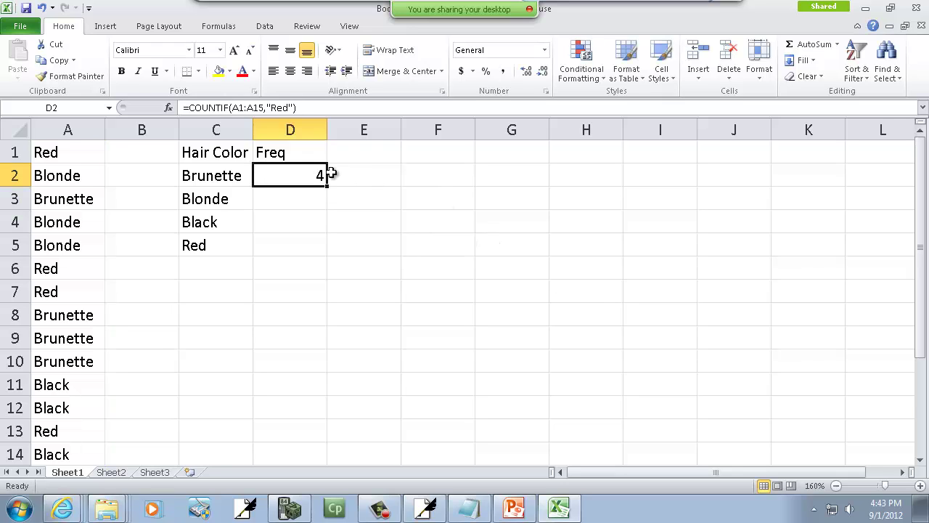
{"action": "left_click", "coordinate": [302, 108]}
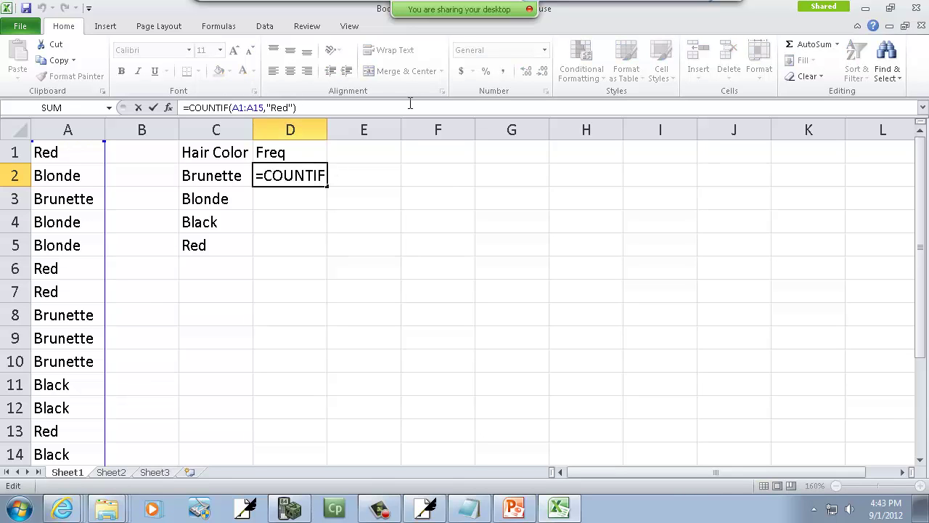
{"action": "key", "text": "Left"}
{"action": "key", "text": "Left"}
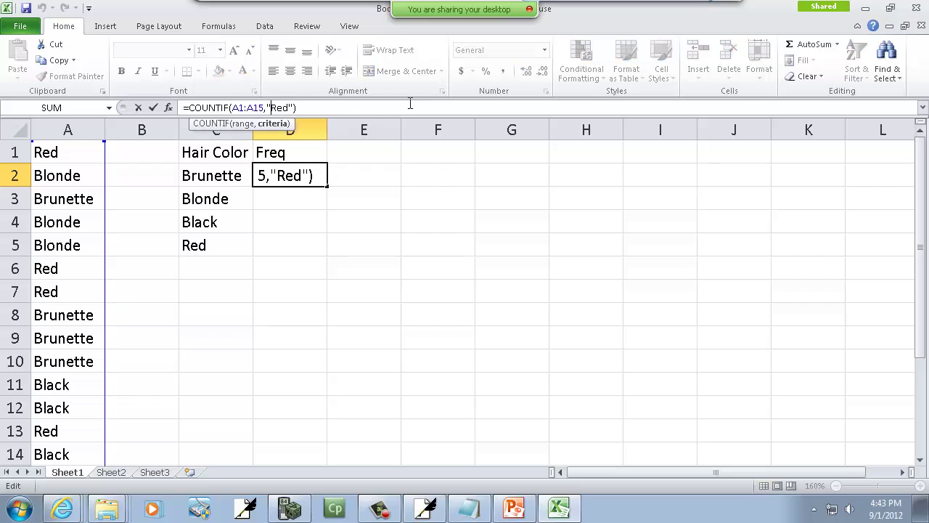
{"action": "type", "text": "Brunette"}
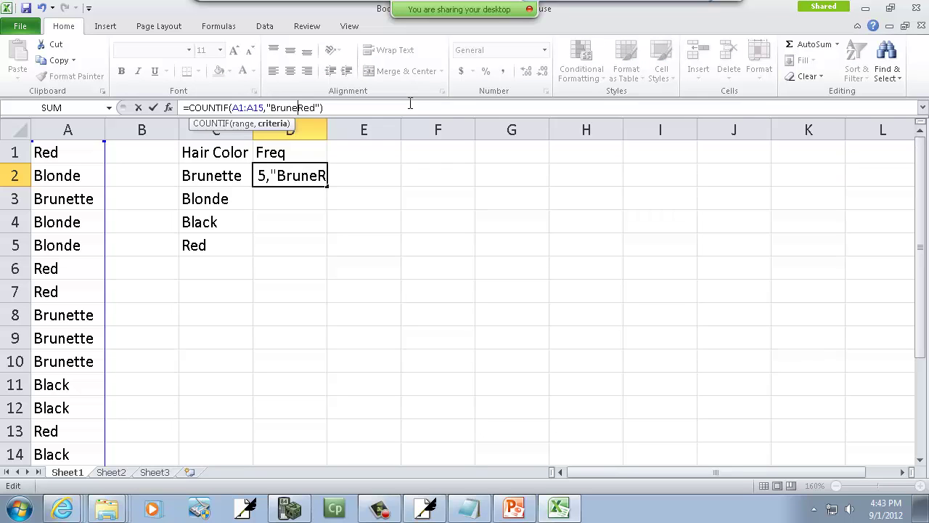
{"action": "key", "text": "Delete"}
{"action": "key", "text": "Delete"}
{"action": "key", "text": "Delete"}
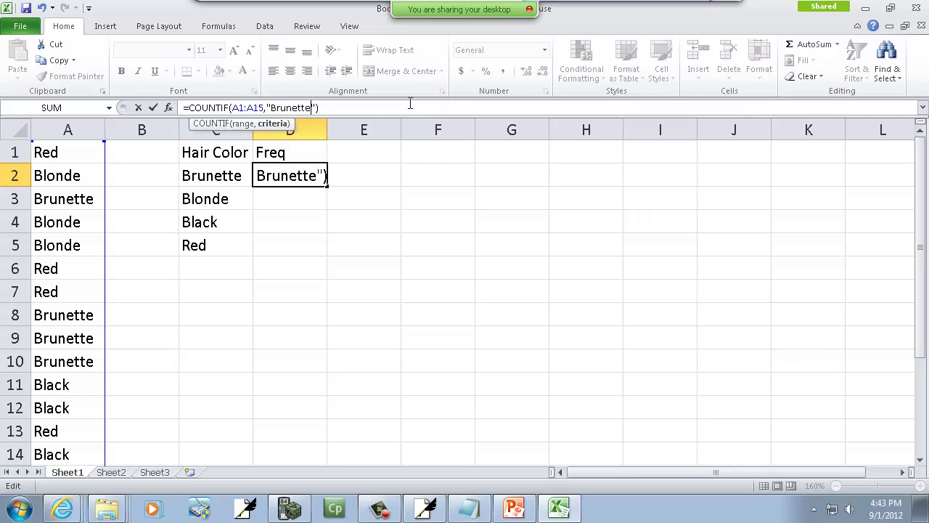
{"action": "key", "text": "Return"}
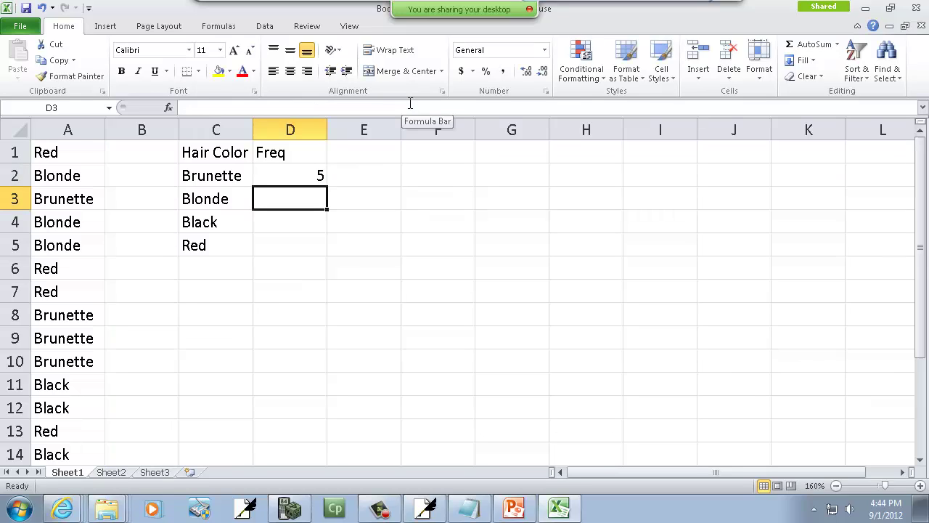
Count the blonde entries in cell D3 with =countif(A1:A15,"Blonde").
{"action": "key", "text": "Up"}
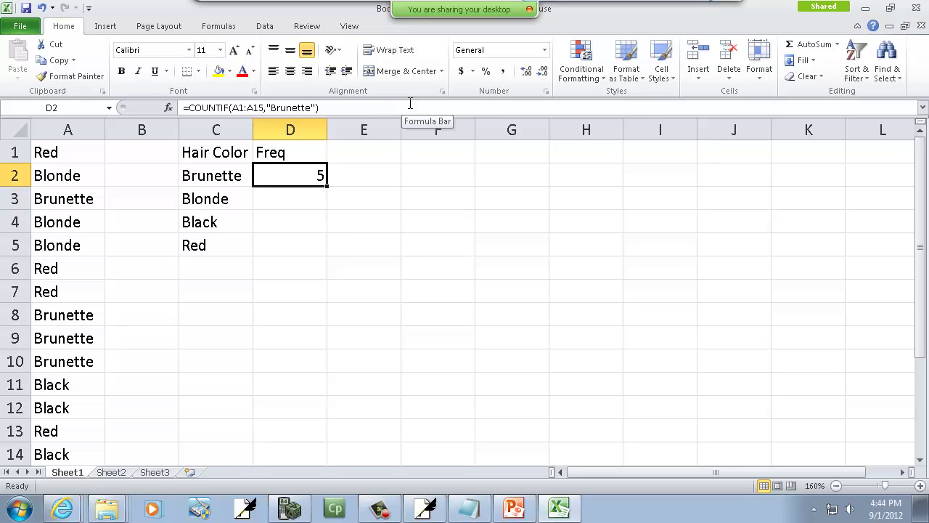
{"action": "key", "text": "Down"}
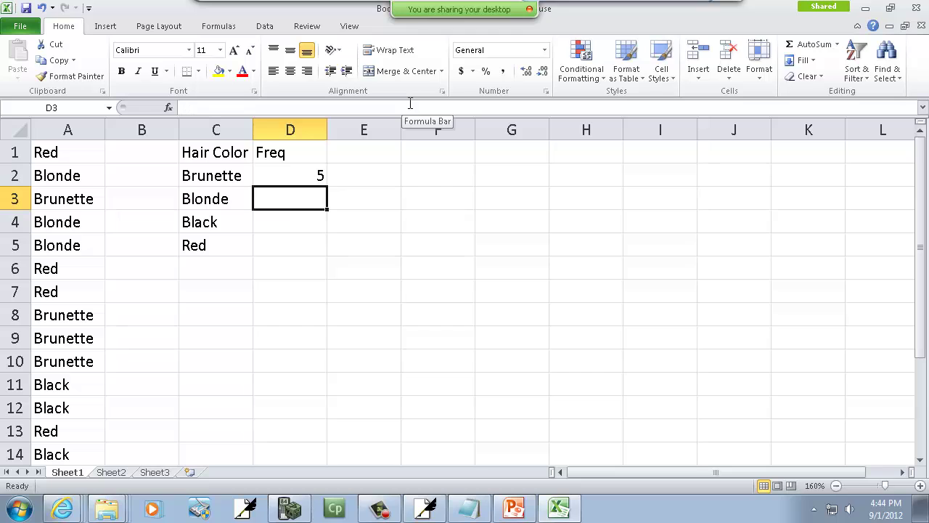
{"action": "type", "text": "=count"}
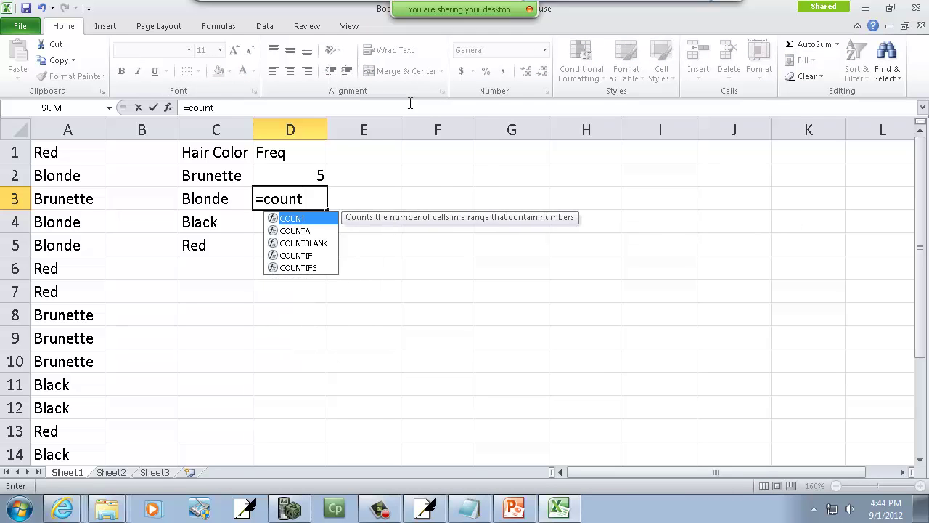
{"action": "type", "text": "if(A1:A15,\"Blonde\")"}
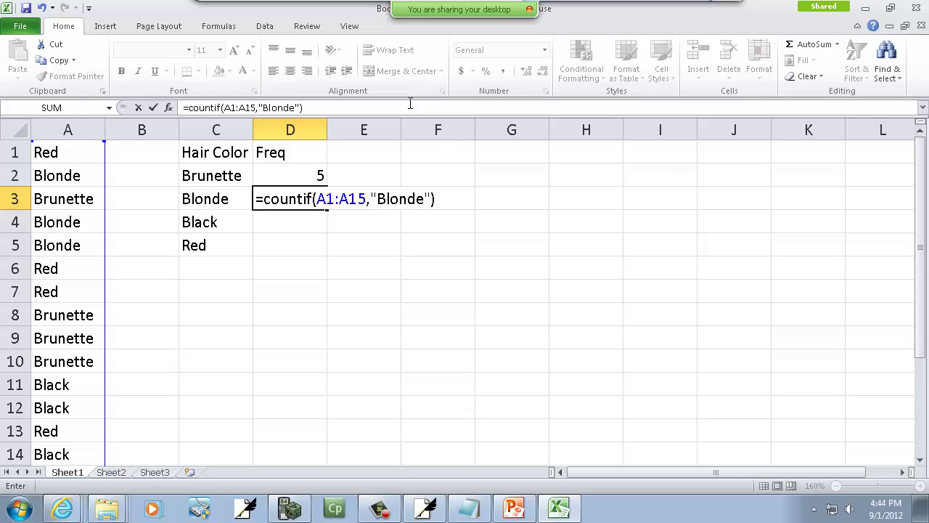
{"action": "key", "text": "Return"}
Count the black hair entries in cell D4 with =countif(A1:A15,"Black").
{"action": "type", "text": "=countif("}
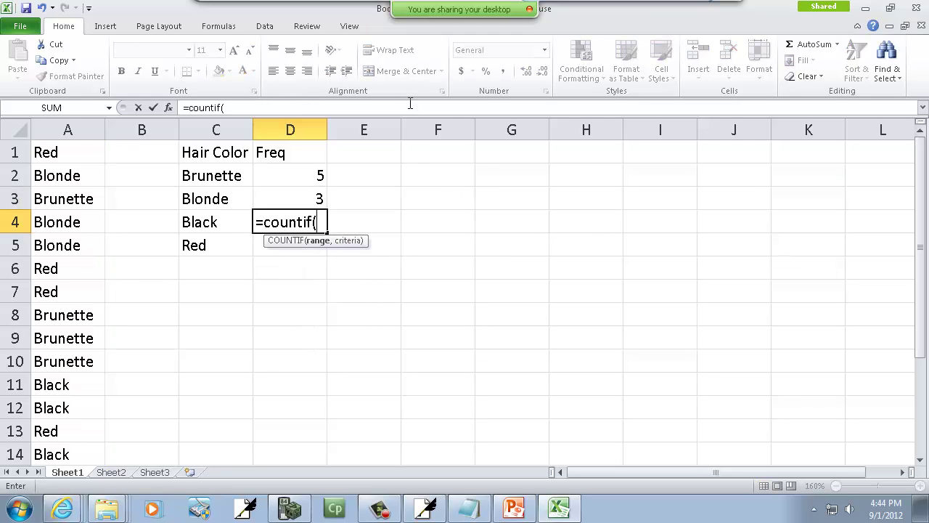
{"action": "type", "text": "A1:A15,"}
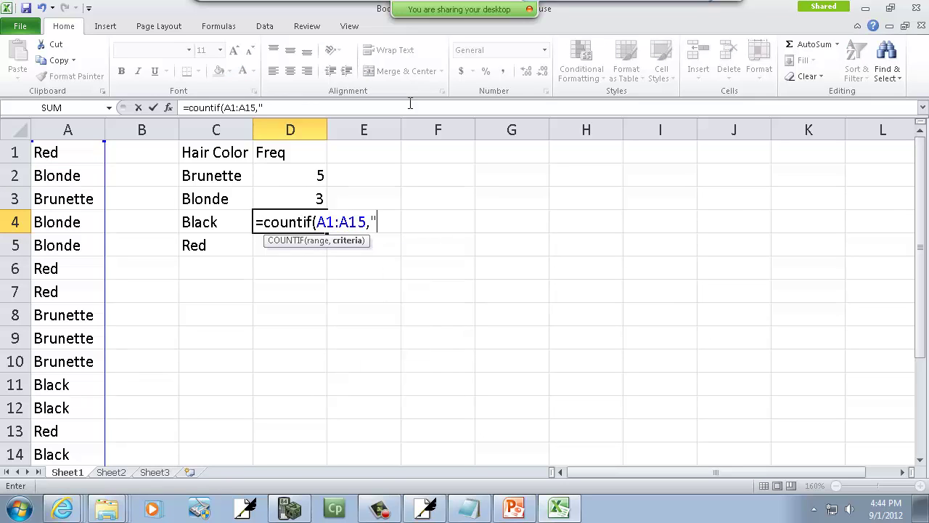
{"action": "type", "text": "\"Blak"}
{"action": "key", "text": "BackSpace"}
{"action": "type", "text": "ck\")"}
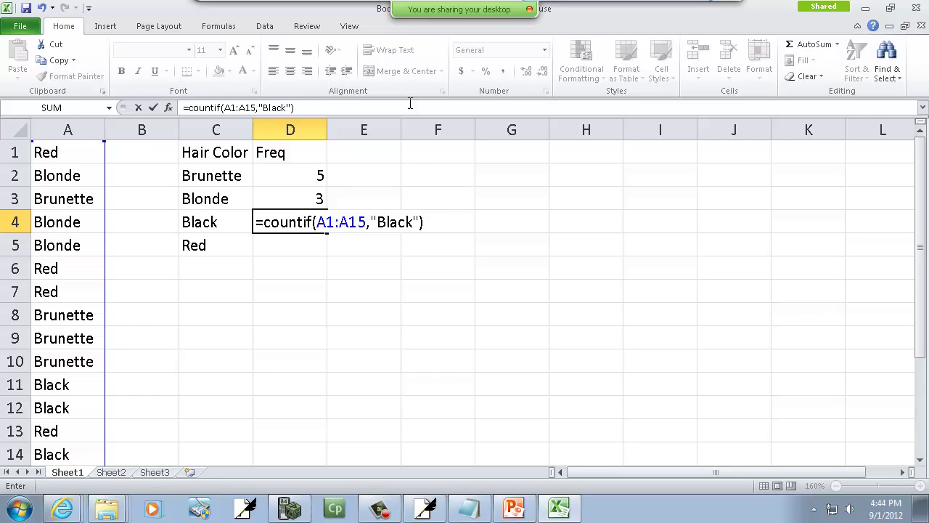
{"action": "key", "text": "Return"}
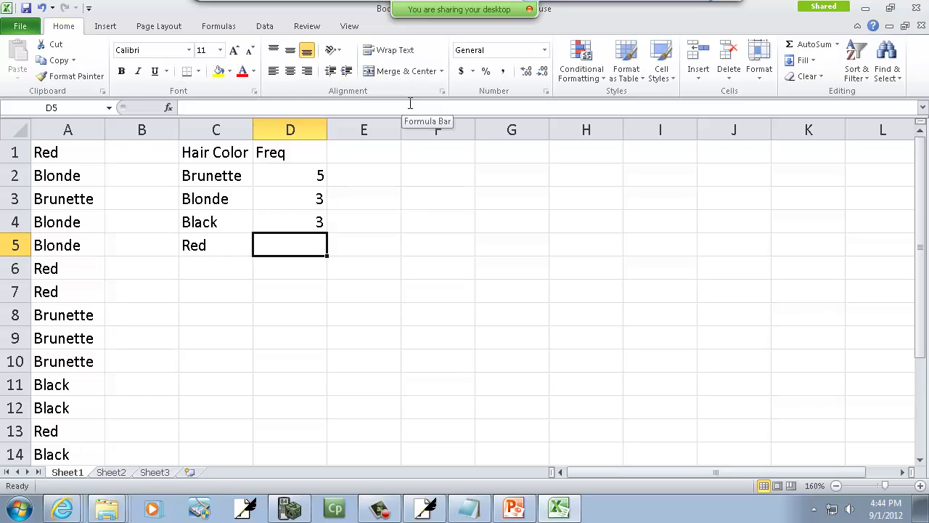
Count the red hair entries in cell D5 with =countif(A1:A15,"Red").
{"action": "type", "text": "=counti"}
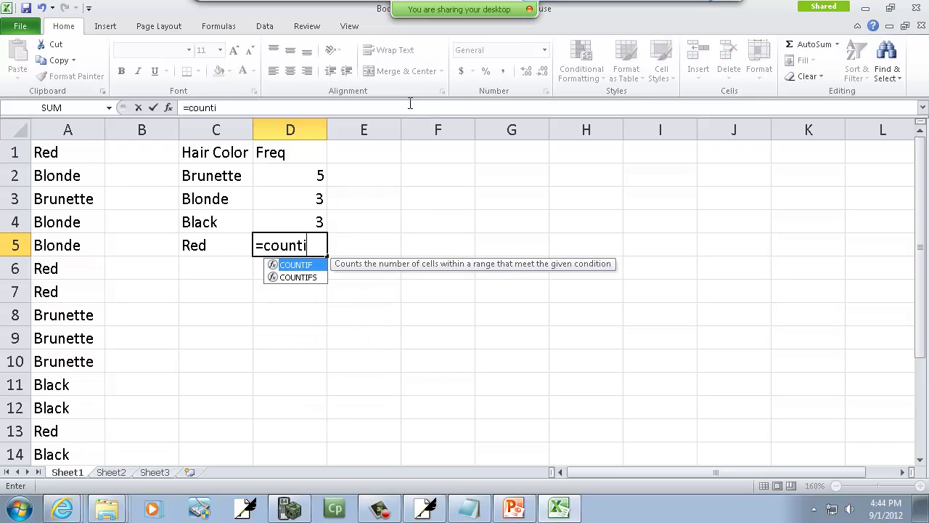
{"action": "type", "text": "f(\"A1"}
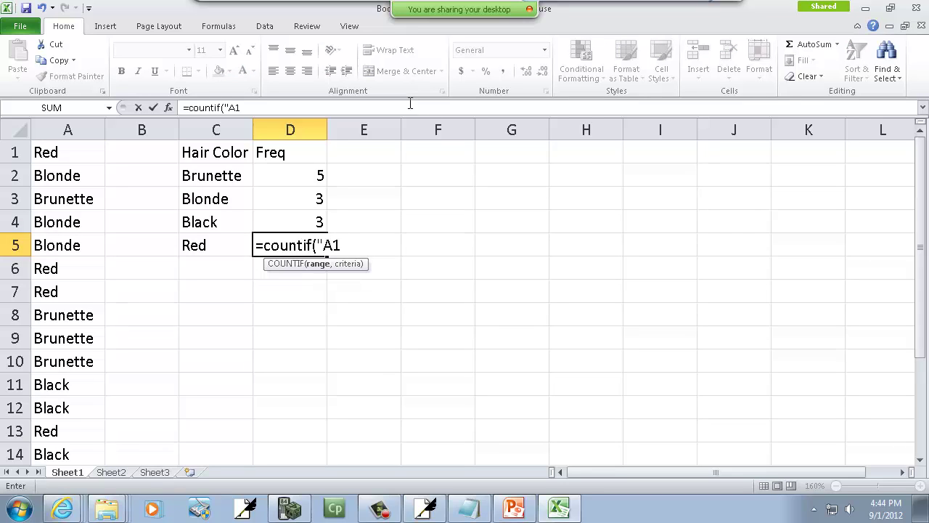
{"action": "key", "text": "BackSpace"}
{"action": "key", "text": "BackSpace"}
{"action": "key", "text": "BackSpace"}
{"action": "type", "text": "A1:A15,"}
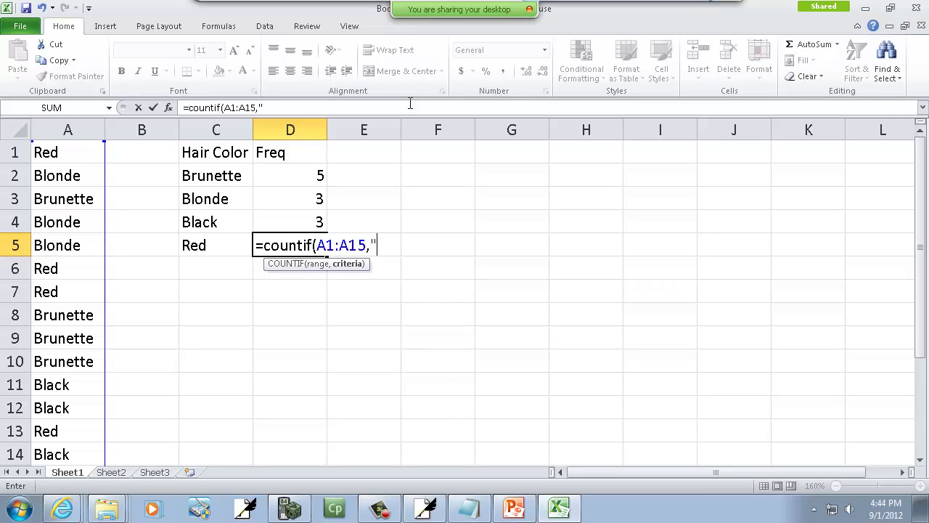
{"action": "type", "text": "\"Red\")"}
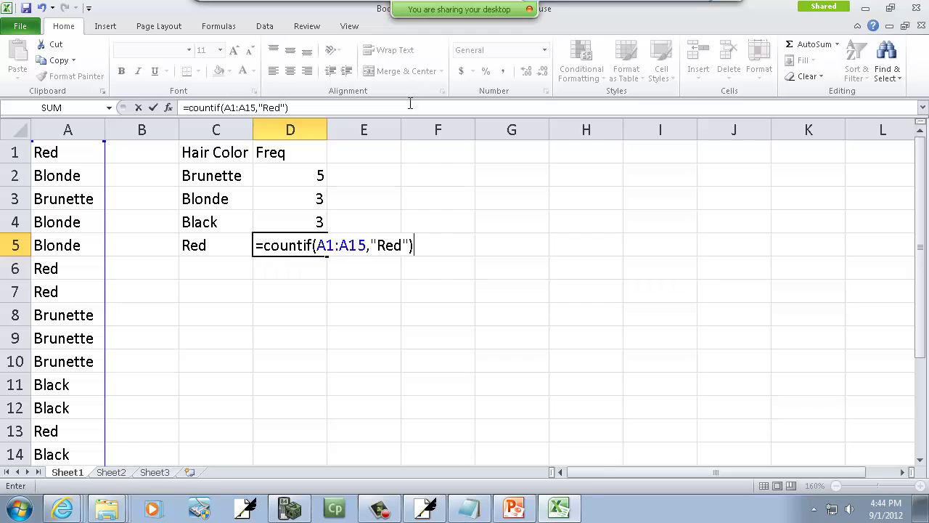
{"action": "key", "text": "Return"}
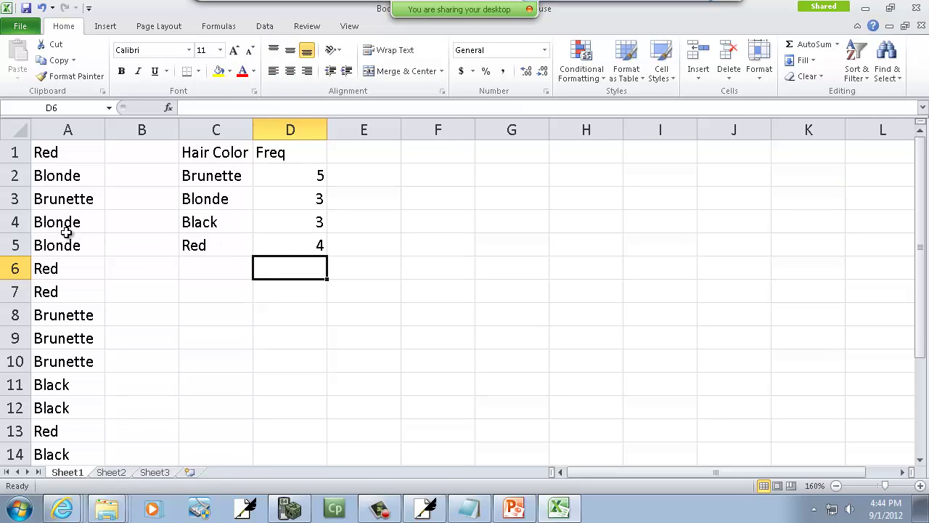
Change the hair color in cell A11 to Brunette, and select the empty cell D6 below the frequencies.
{"action": "left_click", "coordinate": [68, 385]}
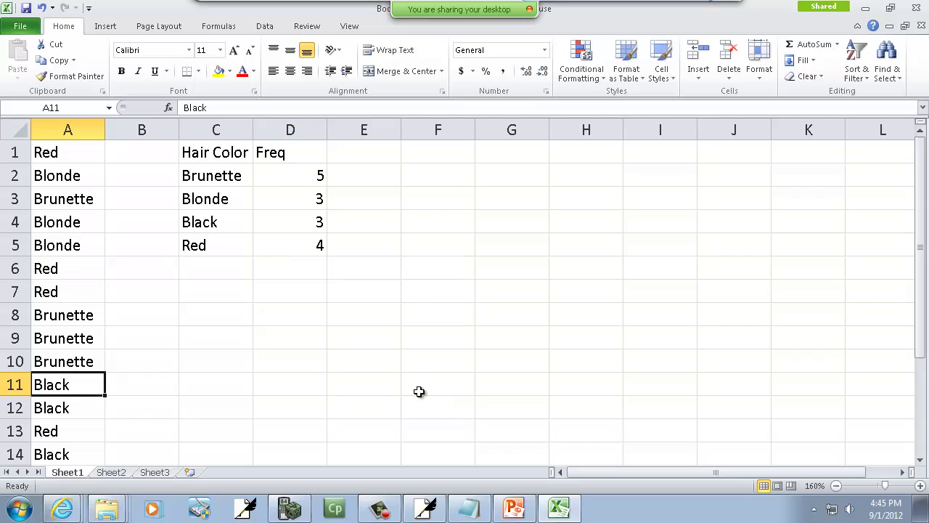
{"action": "type", "text": "Brunette"}
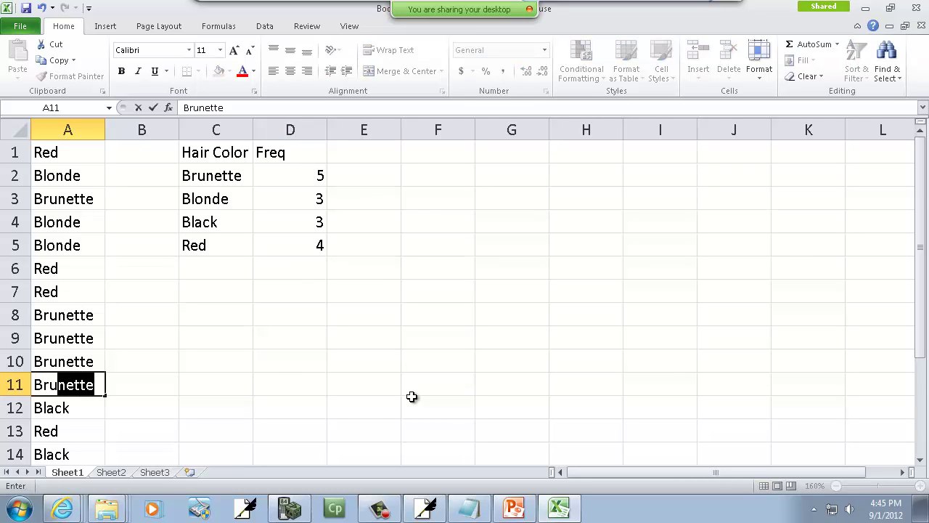
{"action": "key", "text": "Return"}
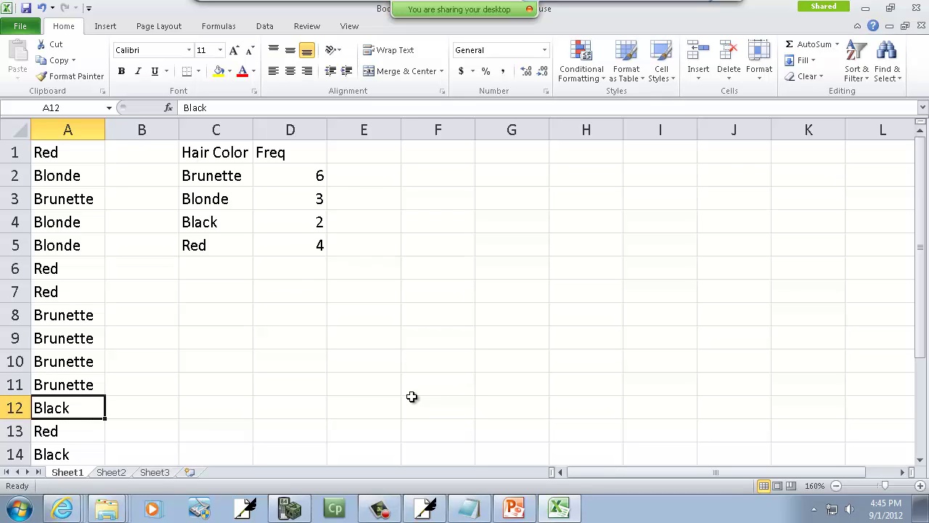
{"action": "left_click", "coordinate": [303, 268]}
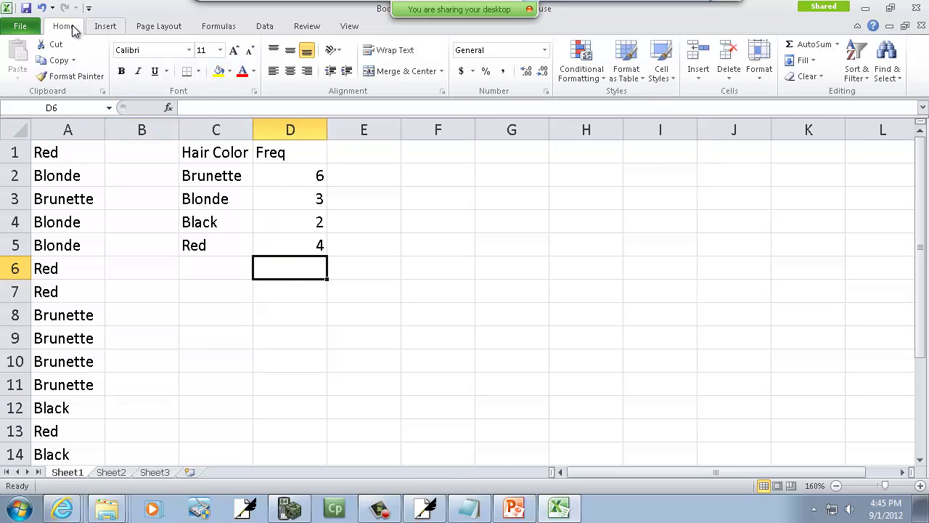
Total the frequencies in cell D6 with =SUM(D2:D5), and enter the heading Rel Freq in cell E1.
{"action": "left_click", "coordinate": [813, 45]}
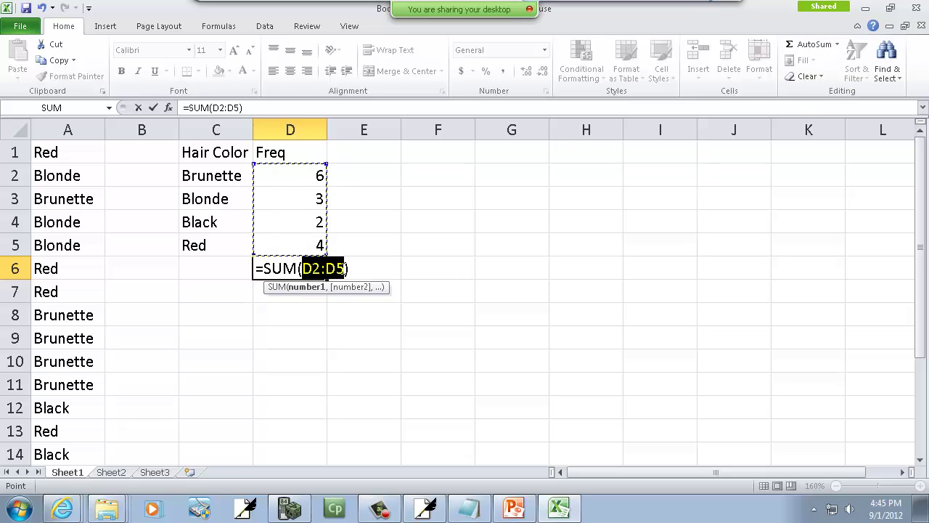
{"action": "left_click", "coordinate": [153, 109]}
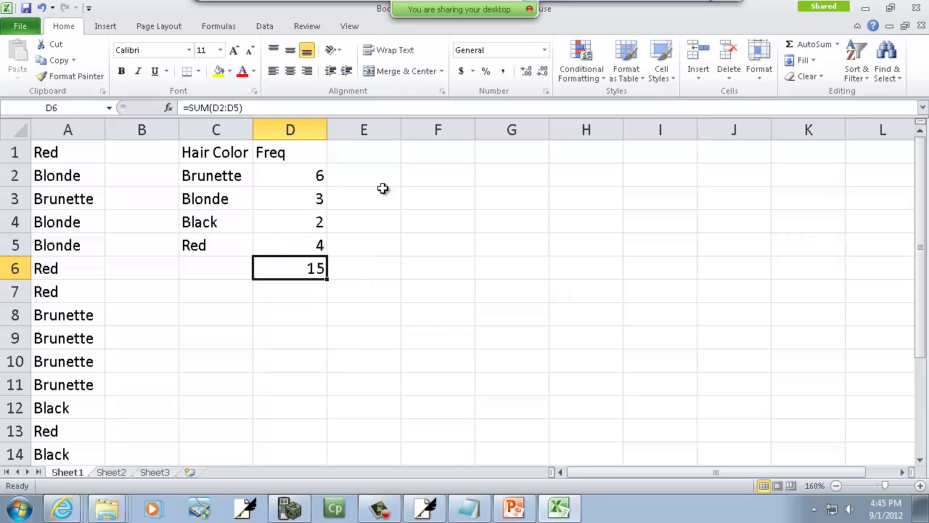
{"action": "left_click", "coordinate": [375, 152]}
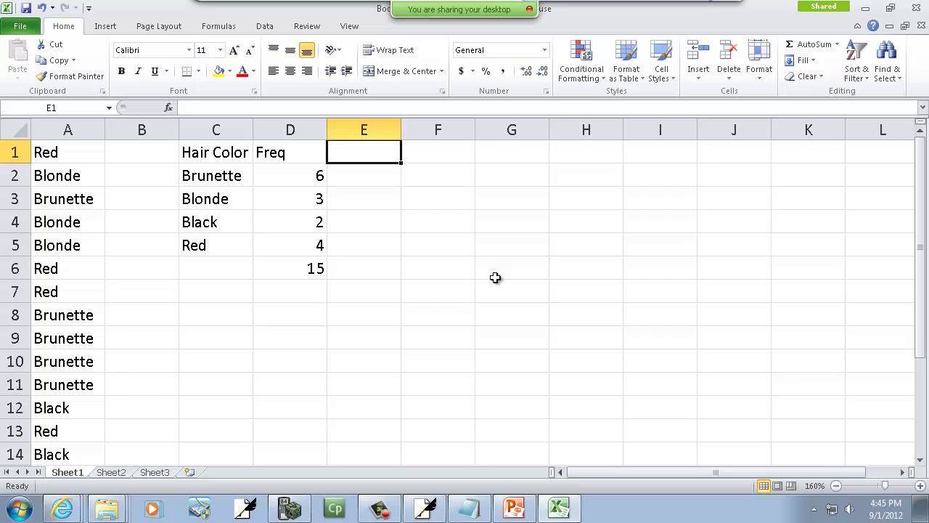
{"action": "type", "text": "Rel Freq"}
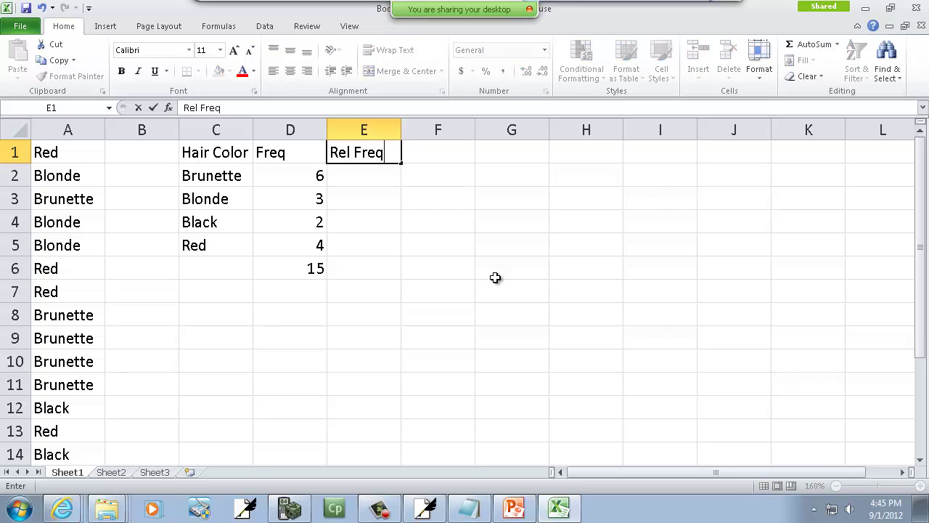
{"action": "key", "text": "Return"}
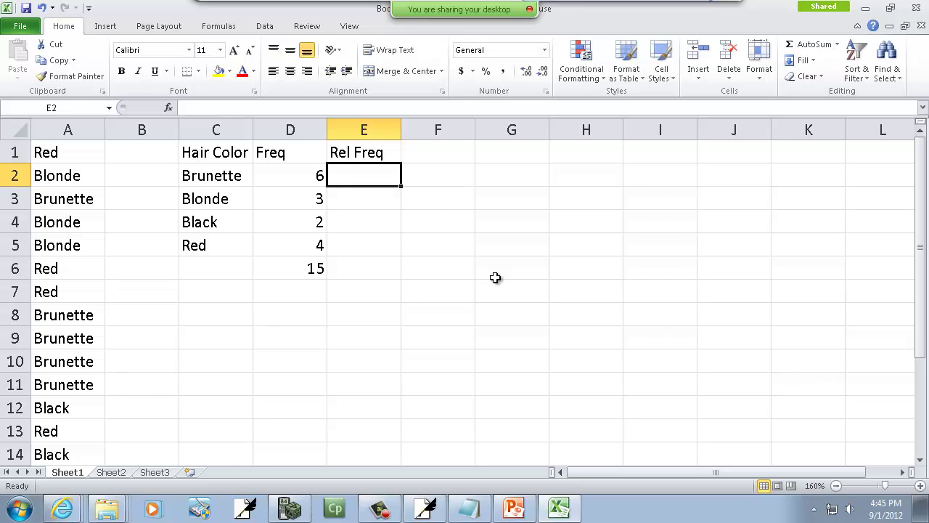
Calculate the brunette relative frequency in cell E2 with =D2/$D$6*100, and fill the formula down to E5.
{"action": "type", "text": "="}
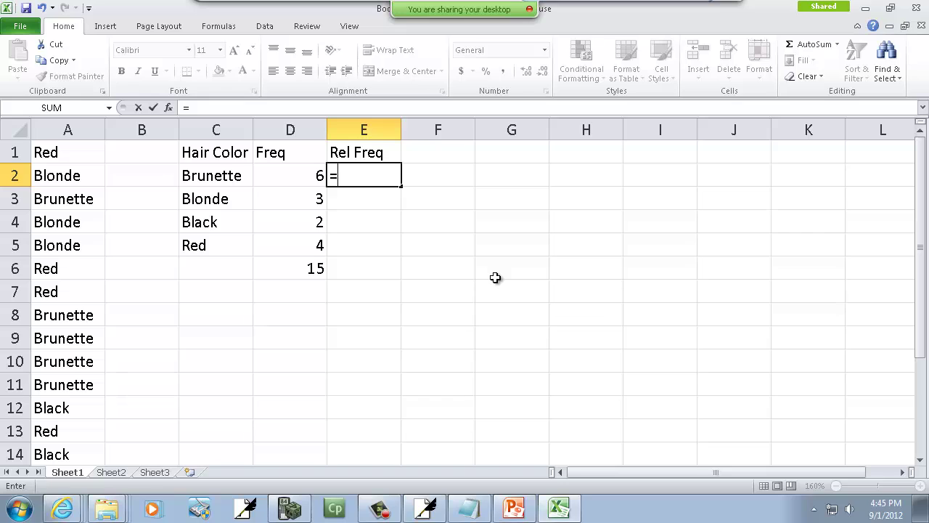
{"action": "type", "text": "D2/"}
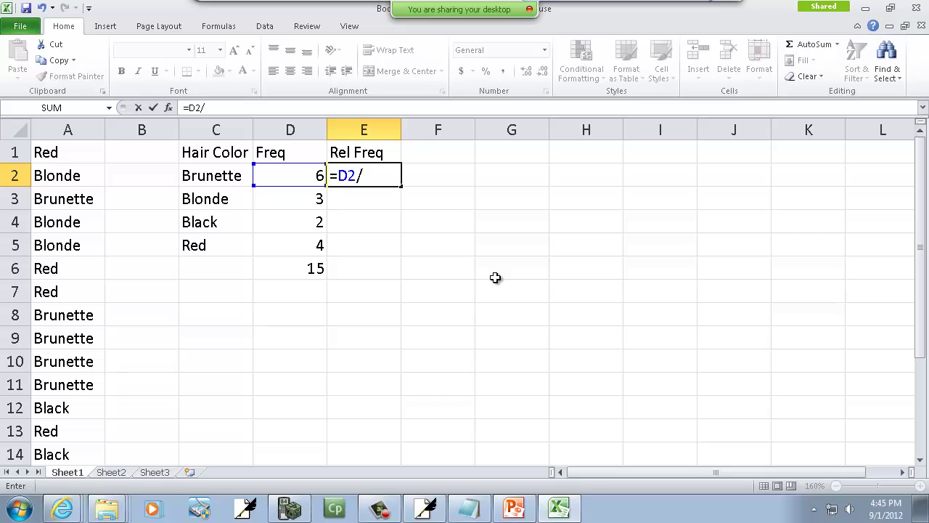
{"action": "type", "text": "$D$6"}
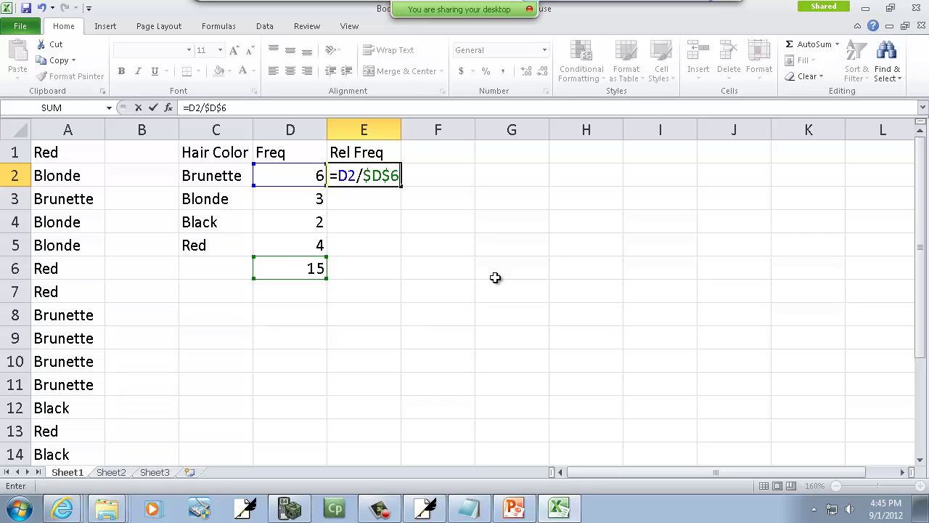
{"action": "type", "text": "*100"}
{"action": "key", "text": "Return"}
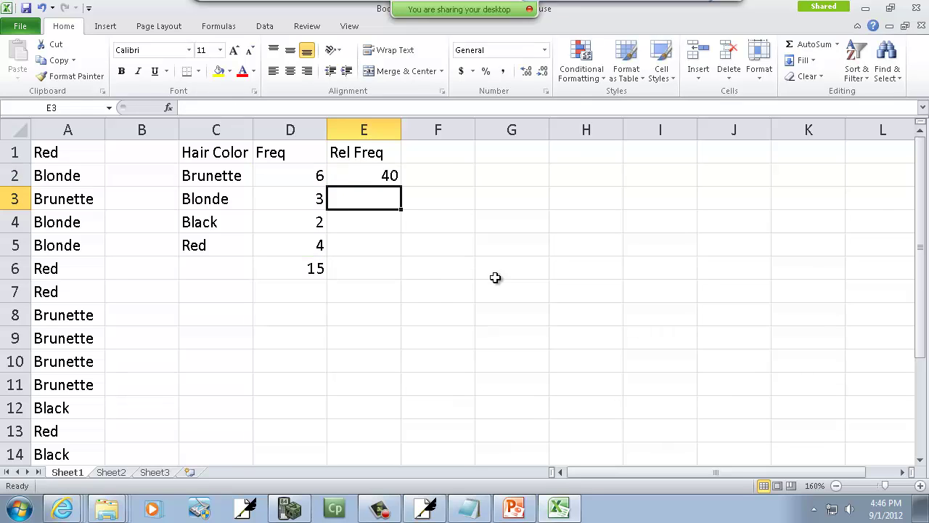
{"action": "key", "text": "Up"}
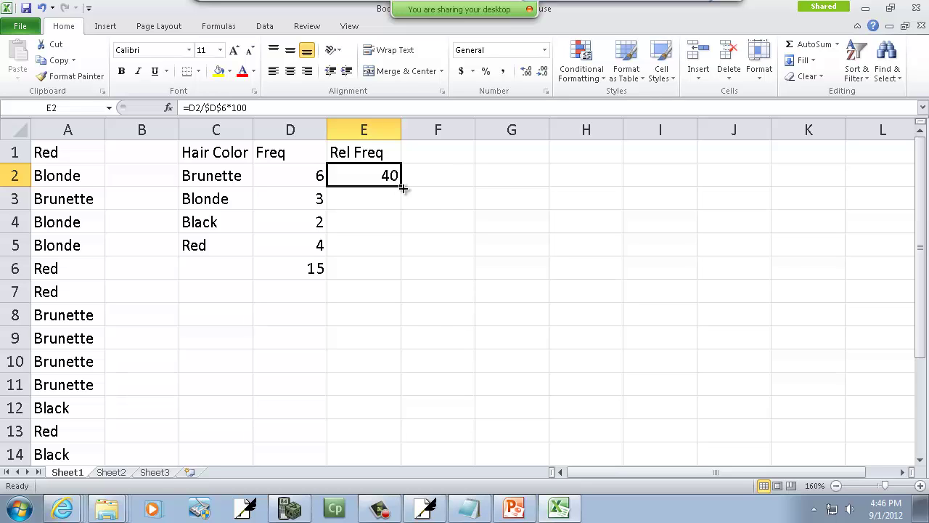
{"action": "left_click_drag", "start_coordinate": [403, 188], "coordinate": [392, 257]}
Examine the filled formulas in cells E3, E4 and E5 to check their relative and absolute cell references.
{"action": "left_click", "coordinate": [369, 204]}
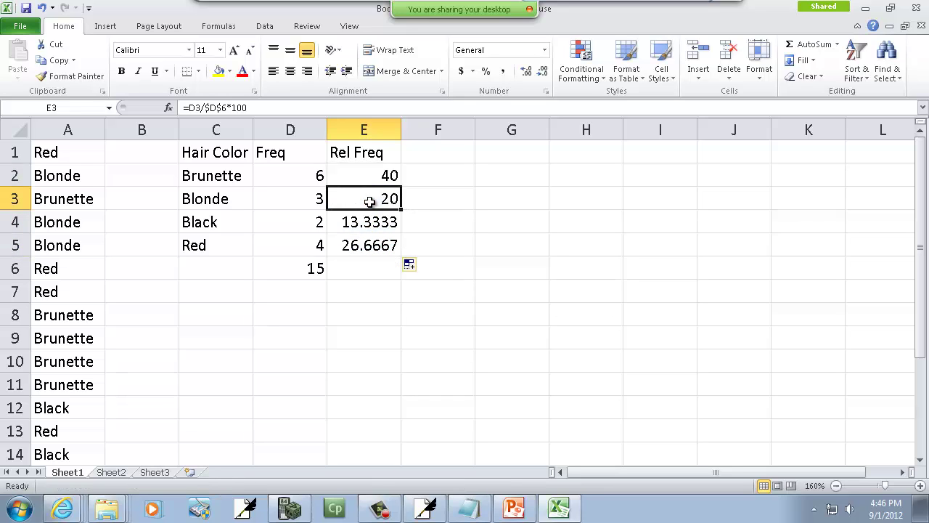
{"action": "left_click", "coordinate": [216, 113]}
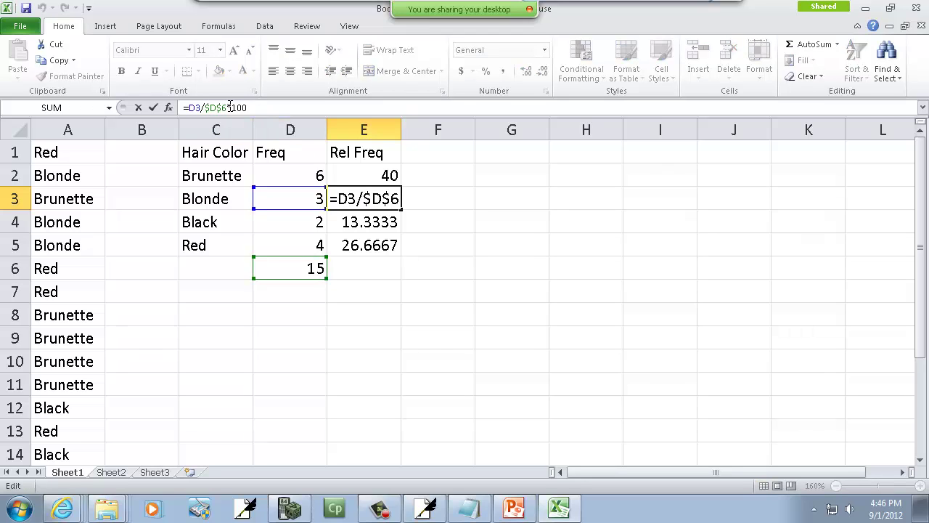
{"action": "left_click", "coordinate": [354, 195]}
{"action": "left_click", "coordinate": [385, 215]}
{"action": "left_click", "coordinate": [290, 109]}
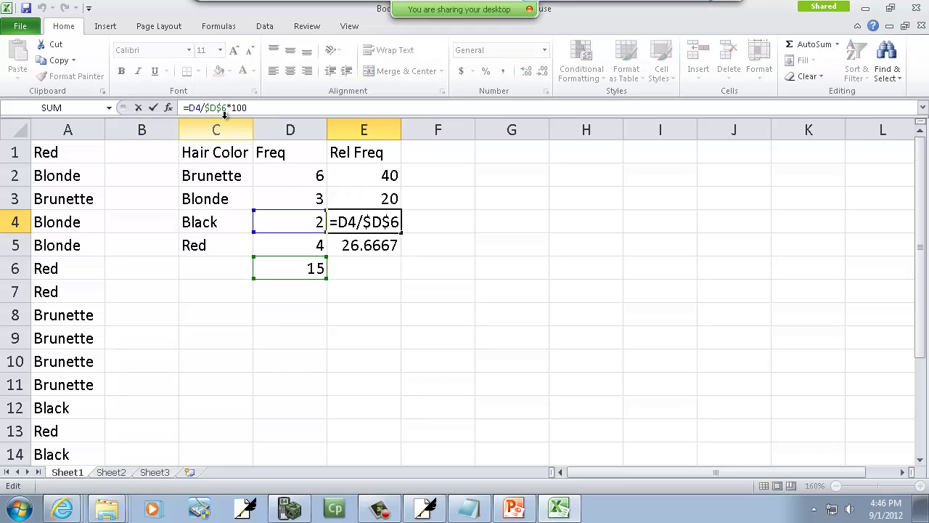
{"action": "left_click", "coordinate": [388, 246]}
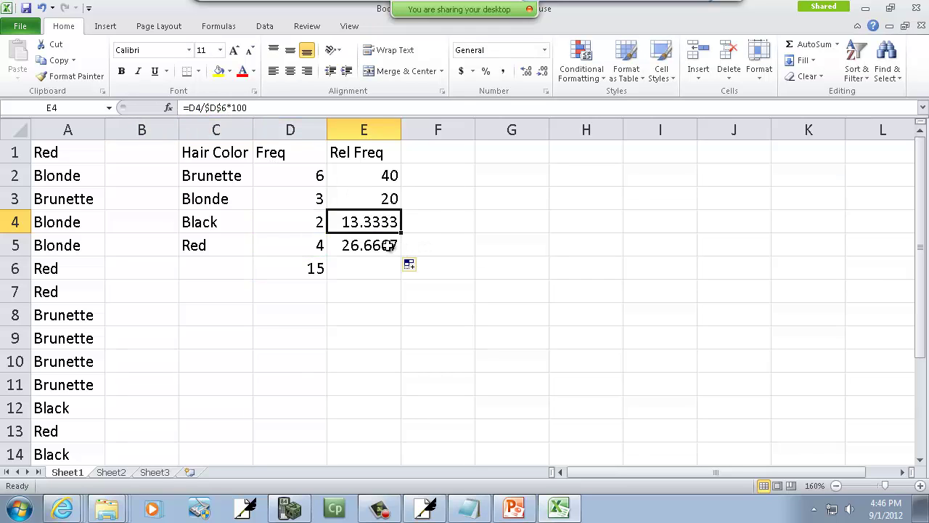
{"action": "left_click", "coordinate": [261, 107]}
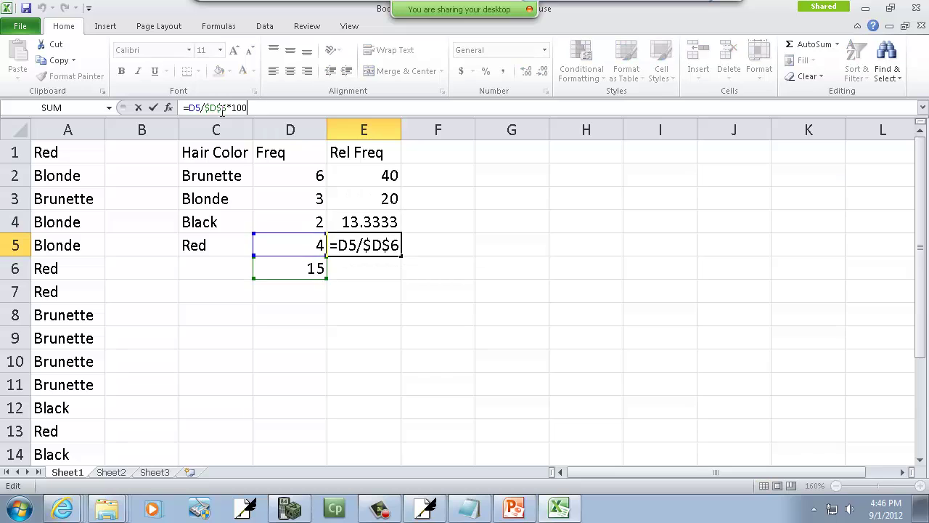
{"action": "key", "text": "ctrl+Return"}
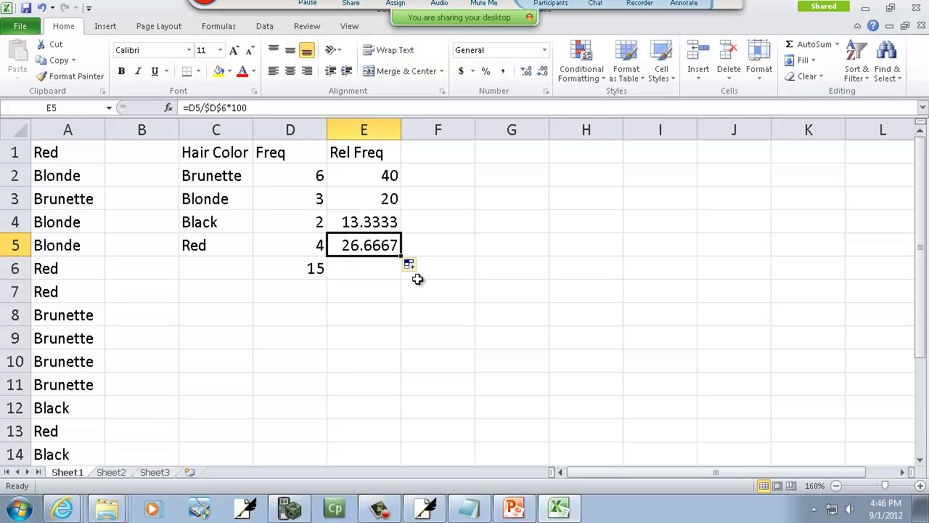
Switch to the PowerPoint presentation and display slide 4 with the bar graph definition.
{"action": "left_click", "coordinate": [511, 502]}
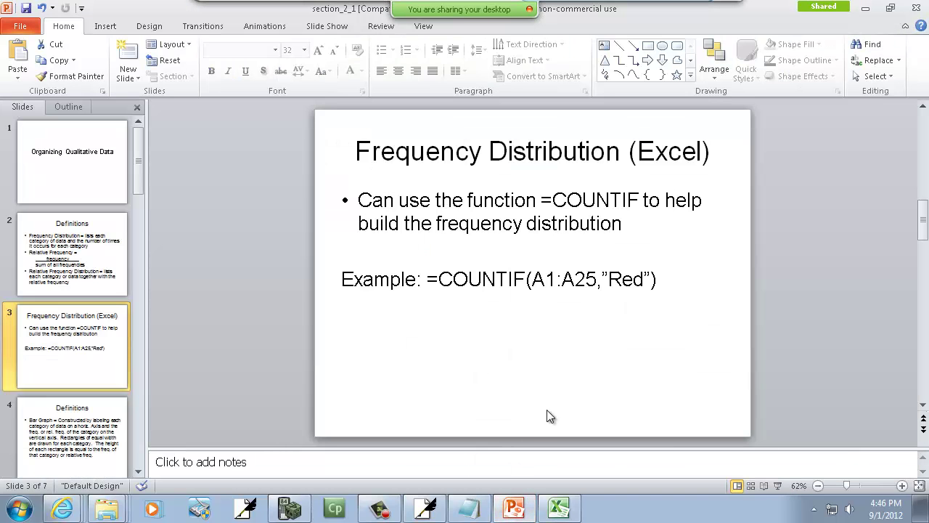
{"action": "left_click", "coordinate": [102, 415]}
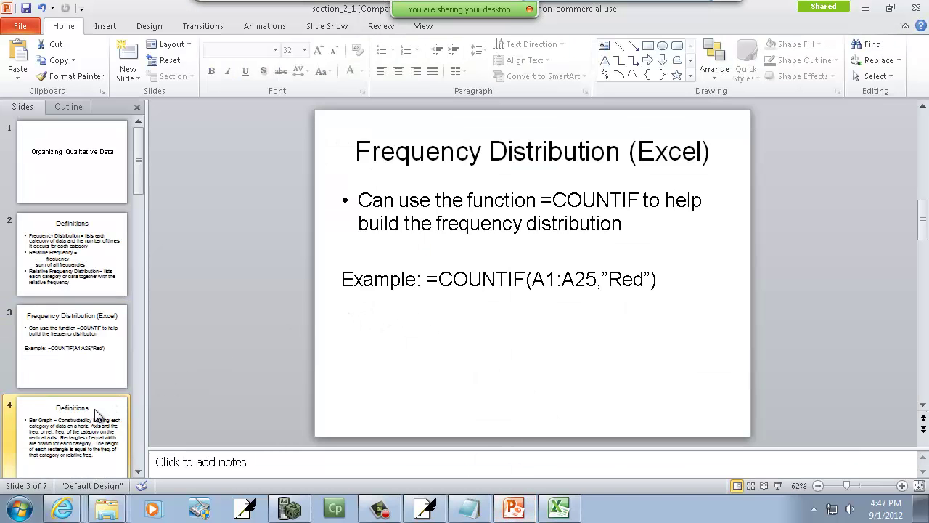
{"action": "left_click", "coordinate": [138, 472]}
{"action": "left_click", "coordinate": [138, 472]}
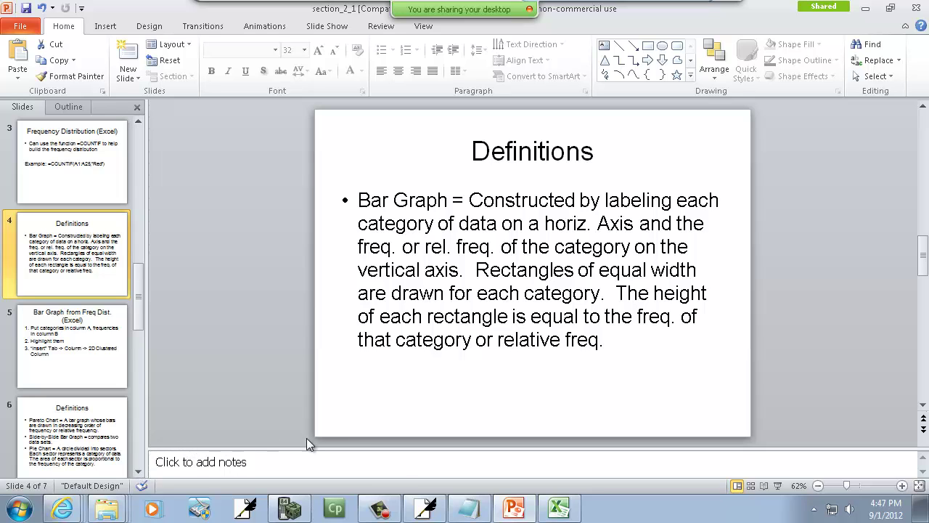
Switch to Free Notes and draw bar graph axes below the frequency table, labeling the horizontal axis BRUN, BLONDE, BLACK and RED.
{"action": "left_click", "coordinate": [423, 502]}
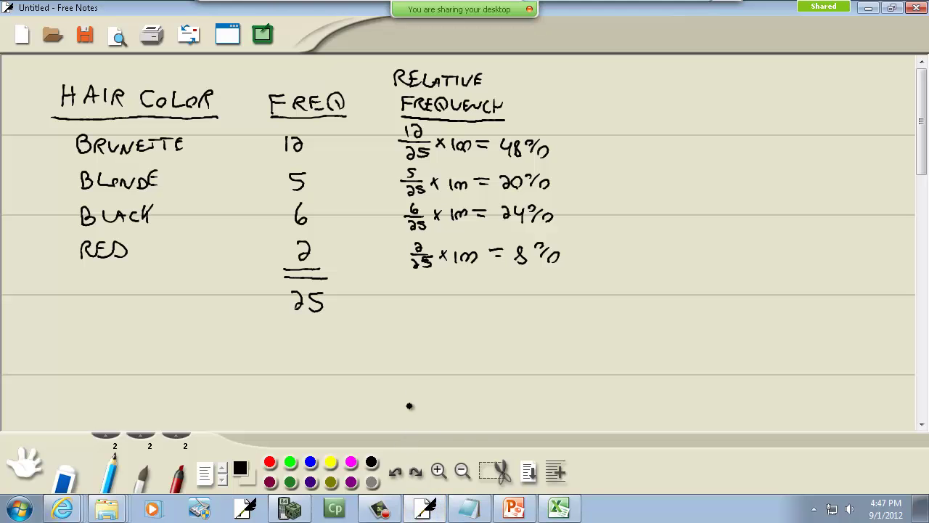
{"action": "scroll", "coordinate": [415, 364], "scroll_direction": "down", "scroll_amount": 2}
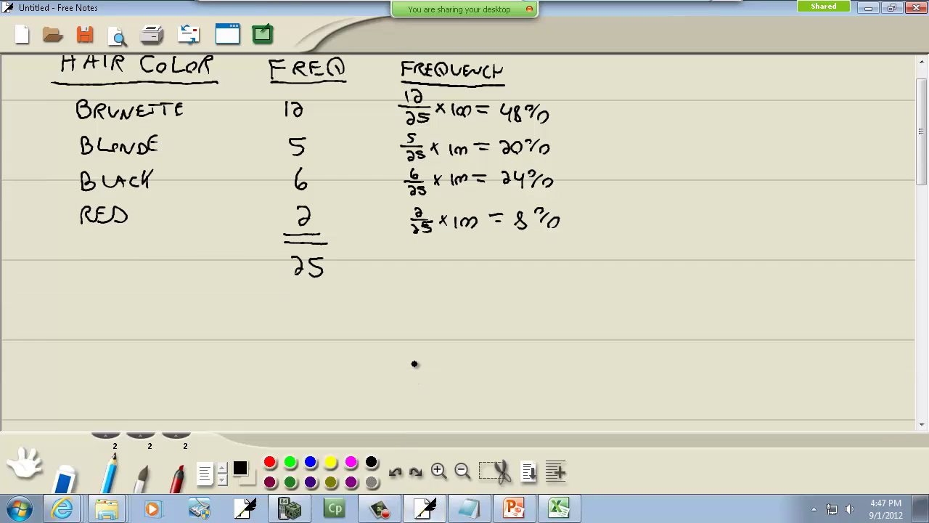
{"action": "scroll", "coordinate": [414, 363], "scroll_direction": "up", "scroll_amount": 1}
{"action": "mouse_move", "coordinate": [128, 291]}
{"action": "left_mouse_down"}
{"action": "mouse_move", "coordinate": [123, 402]}
{"action": "mouse_move", "coordinate": [293, 400]}
{"action": "left_mouse_up"}
{"action": "mouse_move", "coordinate": [132, 412]}
{"action": "left_mouse_down"}
{"action": "mouse_move", "coordinate": [132, 427]}
{"action": "mouse_move", "coordinate": [167, 415]}
{"action": "left_mouse_up"}
{"action": "mouse_move", "coordinate": [169, 424]}
{"action": "left_mouse_down"}
{"action": "mouse_move", "coordinate": [177, 414]}
{"action": "mouse_move", "coordinate": [212, 428]}
{"action": "mouse_move", "coordinate": [297, 415]}
{"action": "mouse_move", "coordinate": [336, 426]}
{"action": "mouse_move", "coordinate": [397, 420]}
{"action": "left_mouse_up"}
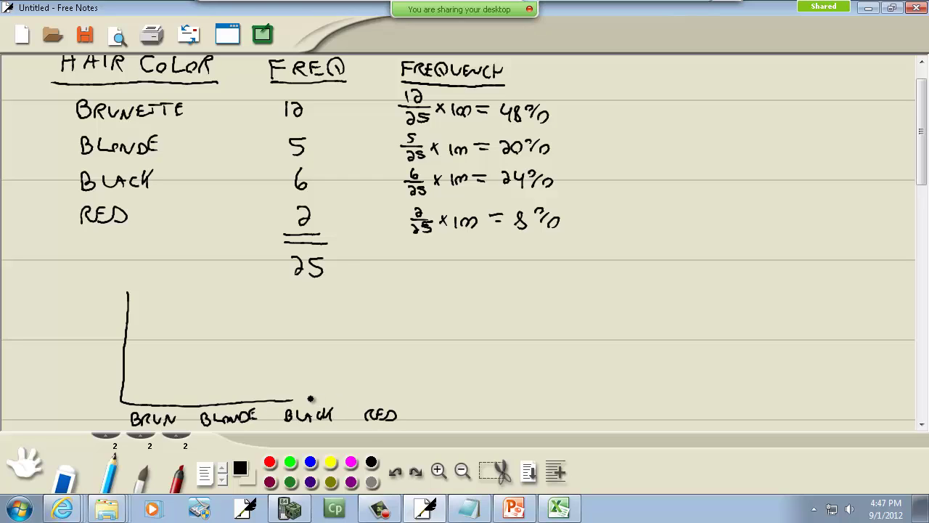
{"action": "left_click_drag", "start_coordinate": [293, 400], "coordinate": [414, 399]}
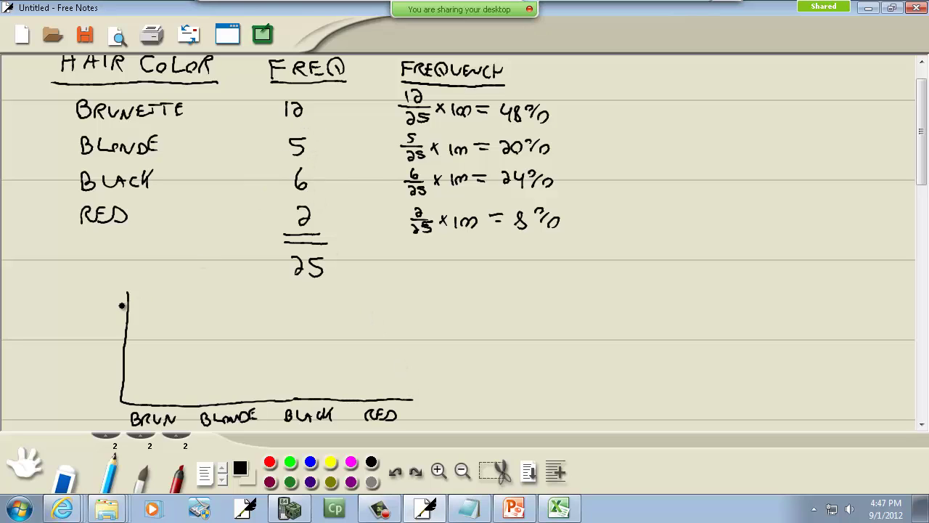
Mark the vertical axis of the bar graph with ticks labeled 3, 6, 9 and 12.
{"action": "mouse_move", "coordinate": [120, 303]}
{"action": "left_mouse_down"}
{"action": "mouse_move", "coordinate": [138, 303]}
{"action": "mouse_move", "coordinate": [95, 309]}
{"action": "left_mouse_up"}
{"action": "left_click_drag", "start_coordinate": [98, 299], "coordinate": [109, 310]}
{"action": "mouse_move", "coordinate": [117, 353]}
{"action": "left_mouse_down"}
{"action": "mouse_move", "coordinate": [132, 353]}
{"action": "mouse_move", "coordinate": [96, 360]}
{"action": "left_mouse_up"}
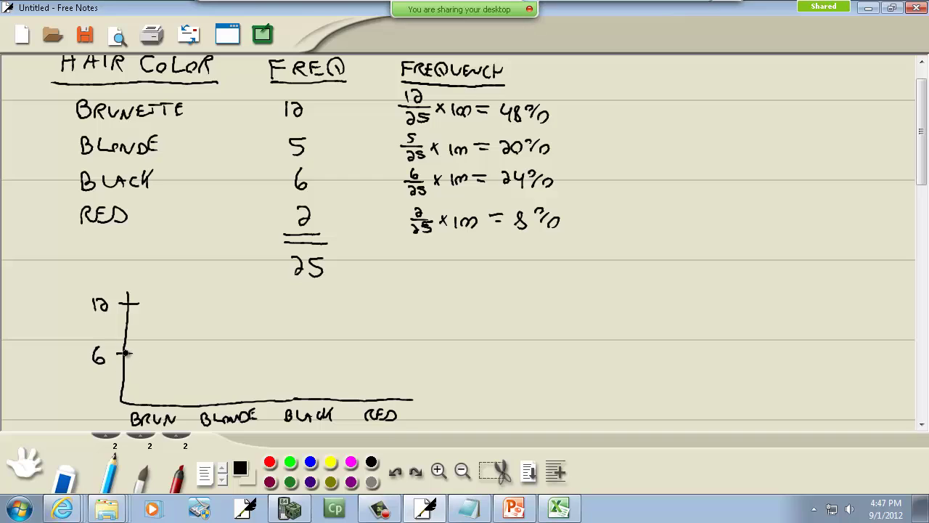
{"action": "mouse_move", "coordinate": [115, 376]}
{"action": "left_mouse_down"}
{"action": "mouse_move", "coordinate": [135, 376]}
{"action": "mouse_move", "coordinate": [90, 389]}
{"action": "left_mouse_up"}
{"action": "mouse_move", "coordinate": [116, 331]}
{"action": "left_mouse_down"}
{"action": "mouse_move", "coordinate": [137, 331]}
{"action": "mouse_move", "coordinate": [104, 332]}
{"action": "left_mouse_up"}
Draw the bars for brunette, blonde, black and red with heights matching the frequencies 12, 5, 6 and 2.
{"action": "mouse_move", "coordinate": [139, 404]}
{"action": "left_mouse_down"}
{"action": "mouse_move", "coordinate": [148, 303]}
{"action": "mouse_move", "coordinate": [180, 304]}
{"action": "mouse_move", "coordinate": [181, 398]}
{"action": "left_mouse_up"}
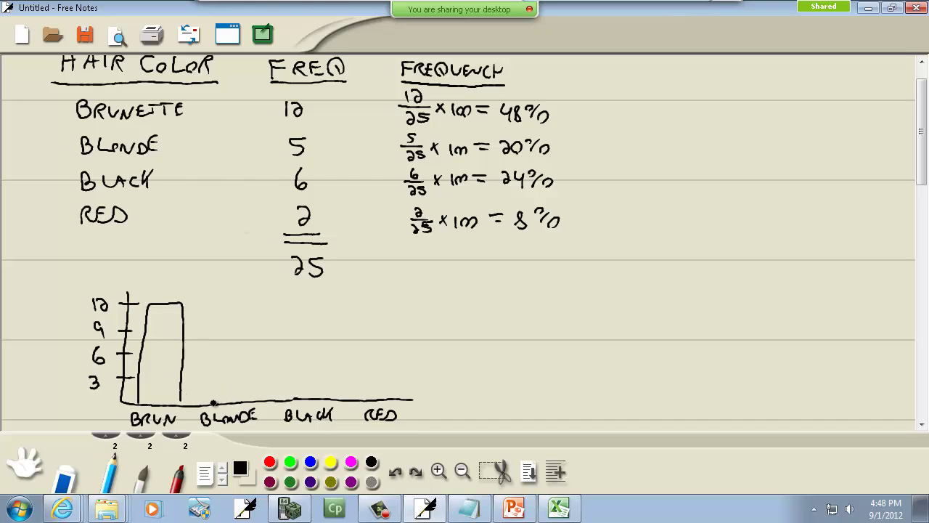
{"action": "mouse_move", "coordinate": [213, 402]}
{"action": "left_mouse_down"}
{"action": "mouse_move", "coordinate": [215, 360]}
{"action": "mouse_move", "coordinate": [248, 361]}
{"action": "mouse_move", "coordinate": [251, 403]}
{"action": "mouse_move", "coordinate": [287, 372]}
{"action": "mouse_move", "coordinate": [288, 354]}
{"action": "mouse_move", "coordinate": [311, 351]}
{"action": "mouse_move", "coordinate": [329, 352]}
{"action": "mouse_move", "coordinate": [329, 401]}
{"action": "left_mouse_up"}
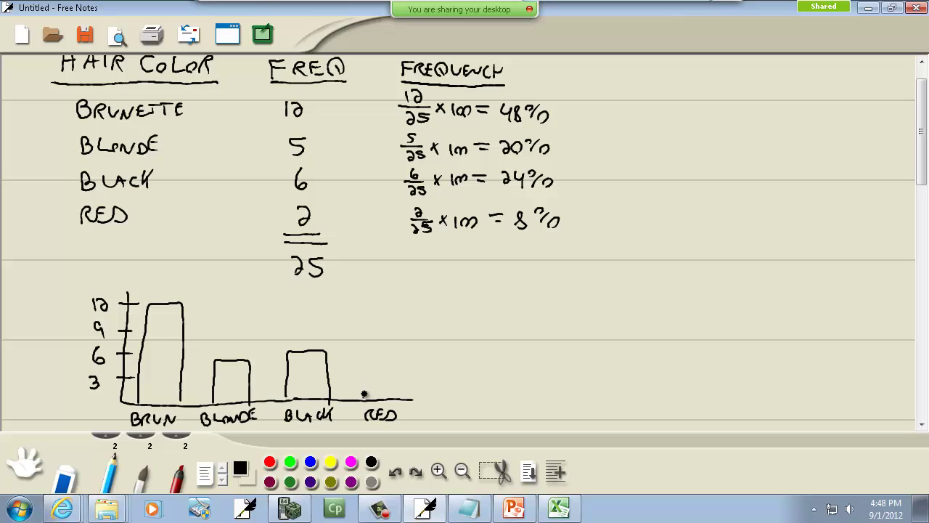
{"action": "mouse_move", "coordinate": [365, 392]}
{"action": "left_mouse_down"}
{"action": "mouse_move", "coordinate": [365, 377]}
{"action": "mouse_move", "coordinate": [384, 377]}
{"action": "mouse_move", "coordinate": [395, 398]}
{"action": "left_mouse_up"}
Compare the drawn bar graph with the definition in PowerPoint, and display slide 5 on making a bar graph in Excel.
{"action": "key", "text": "alt+Tab"}
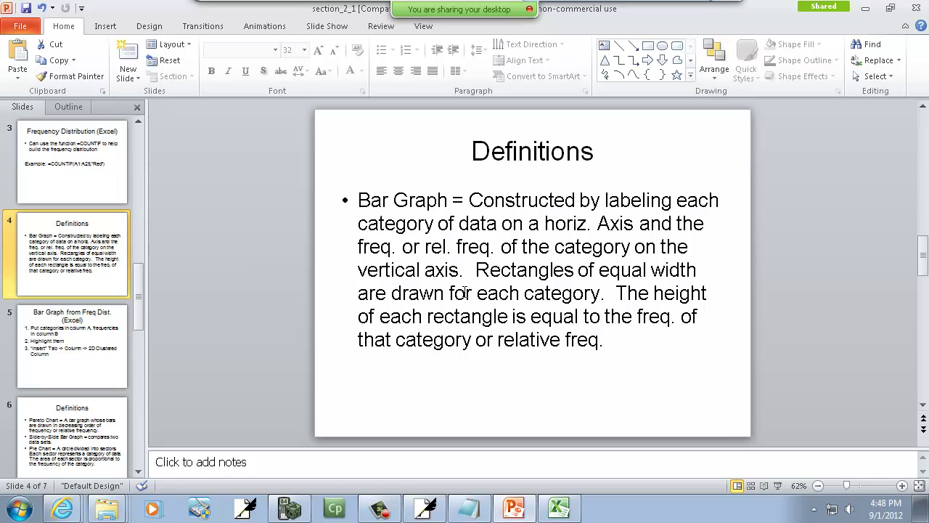
{"action": "key", "text": "alt+Tab"}
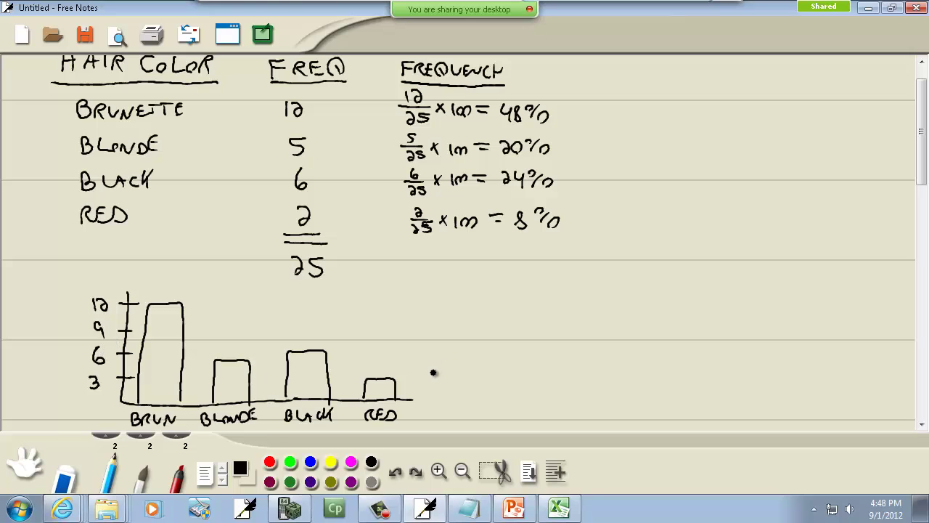
{"action": "key", "text": "alt+Tab"}
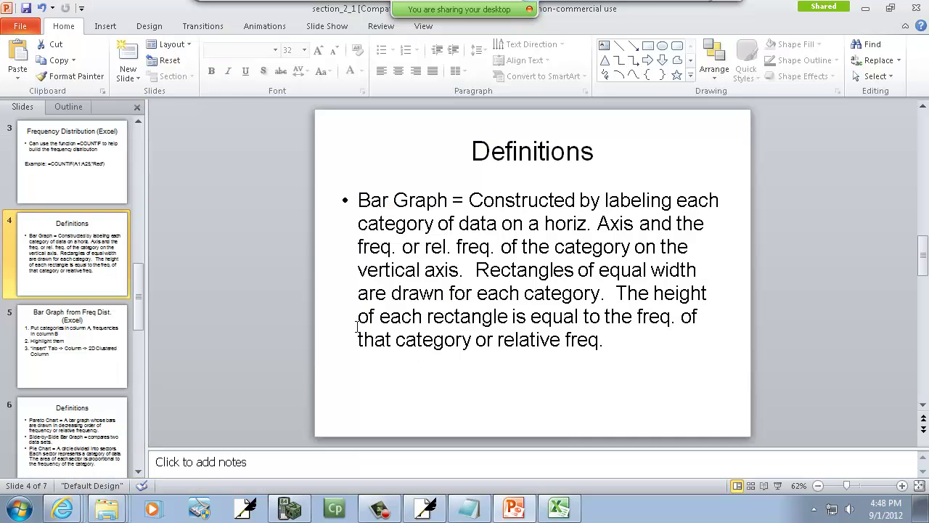
{"action": "left_click", "coordinate": [98, 357]}
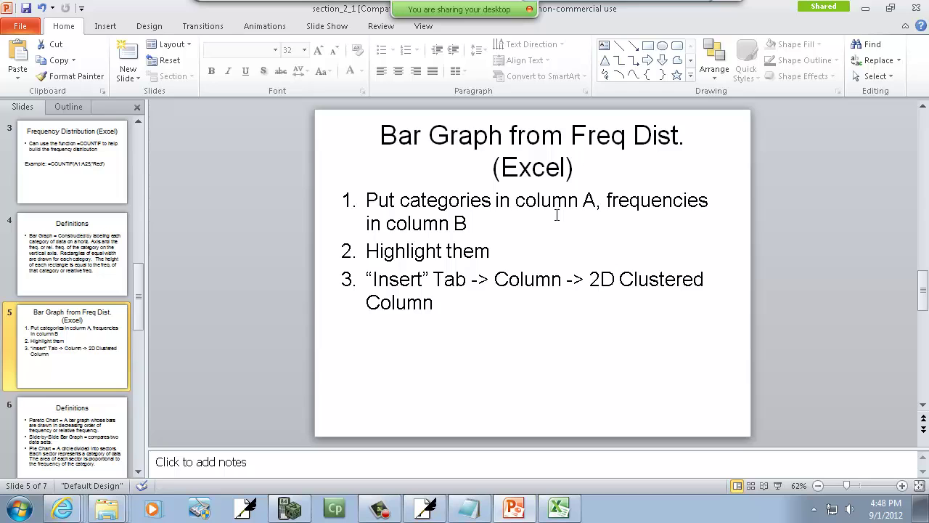
Switch to Excel and select the categories and frequencies in C2:D5, then return to the bar graph instructions in PowerPoint.
{"action": "key", "text": "alt+Tab"}
{"action": "key", "text": "alt+Tab"}
{"action": "key", "text": "alt+Tab"}
{"action": "key", "text": "Tab"}
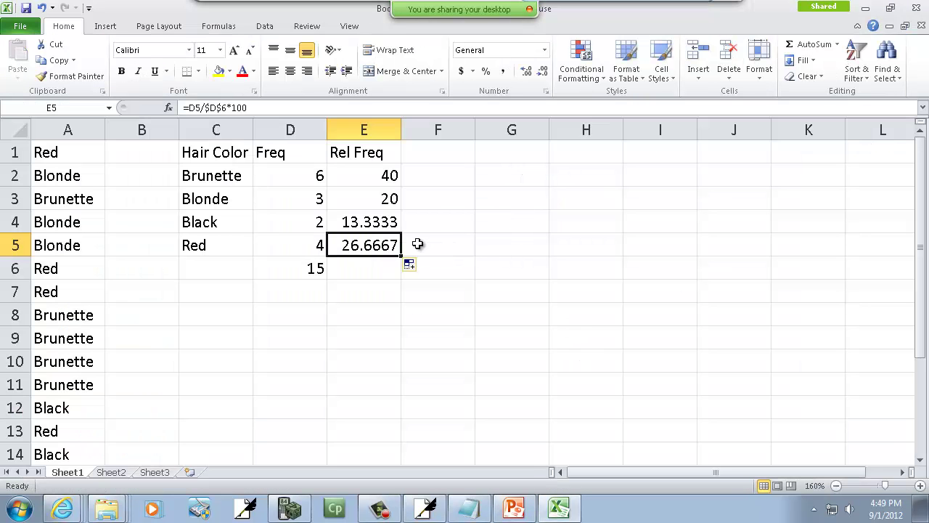
{"action": "left_click_drag", "start_coordinate": [216, 176], "coordinate": [311, 240]}
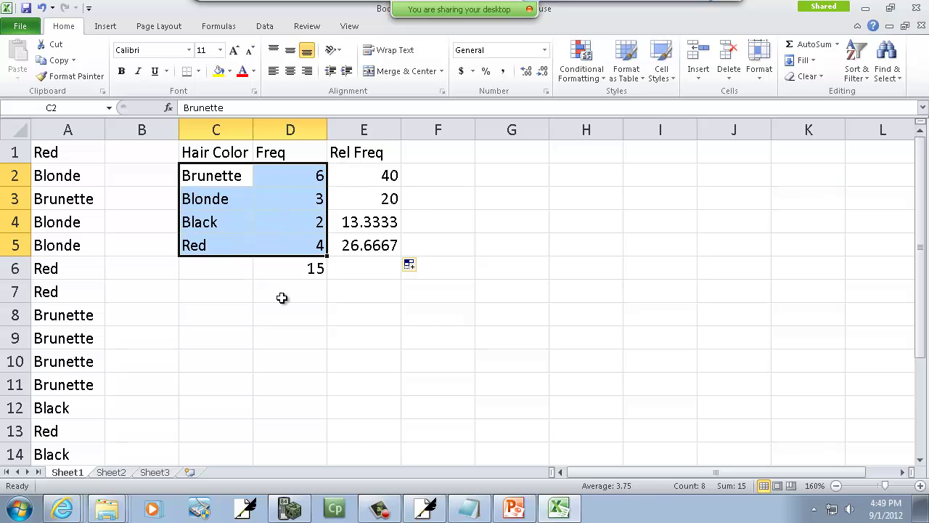
{"action": "left_click", "coordinate": [236, 315]}
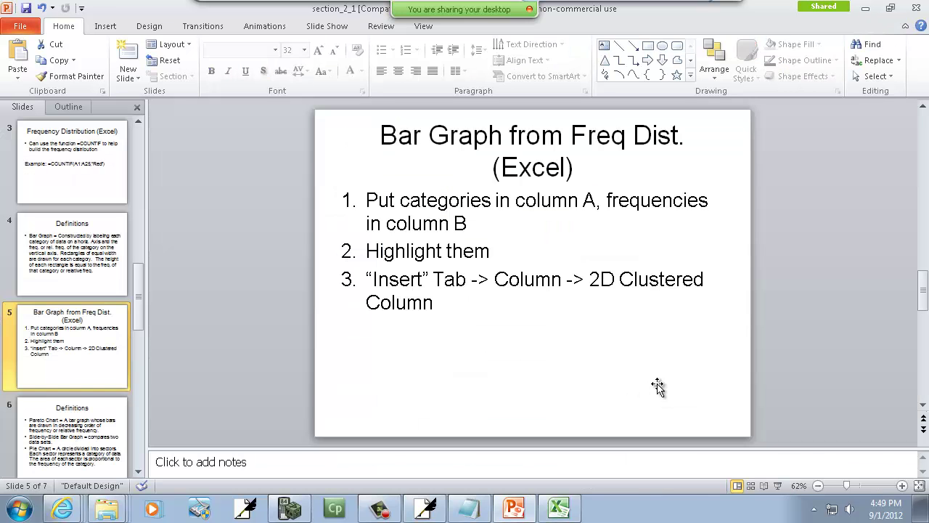
{"action": "key", "text": "alt+Tab"}
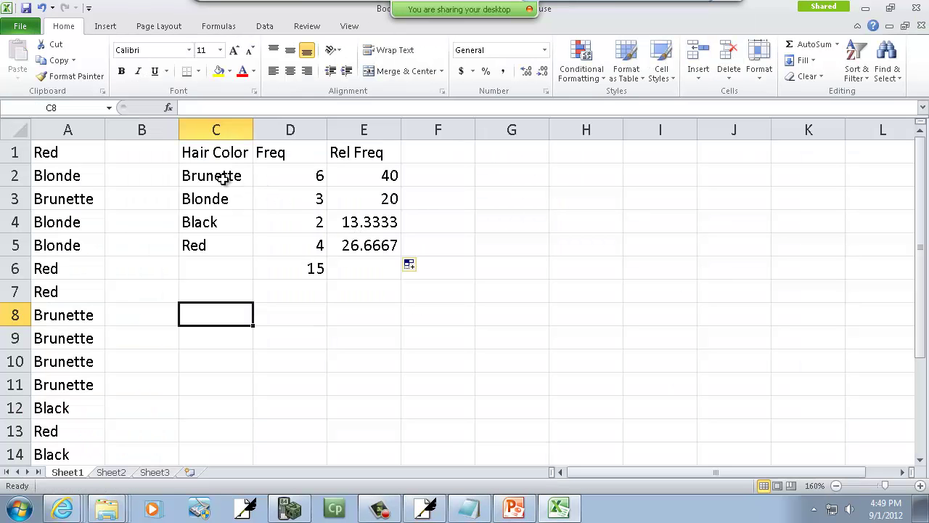
{"action": "left_click_drag", "start_coordinate": [222, 178], "coordinate": [283, 242]}
{"action": "key", "text": "alt+Tab"}
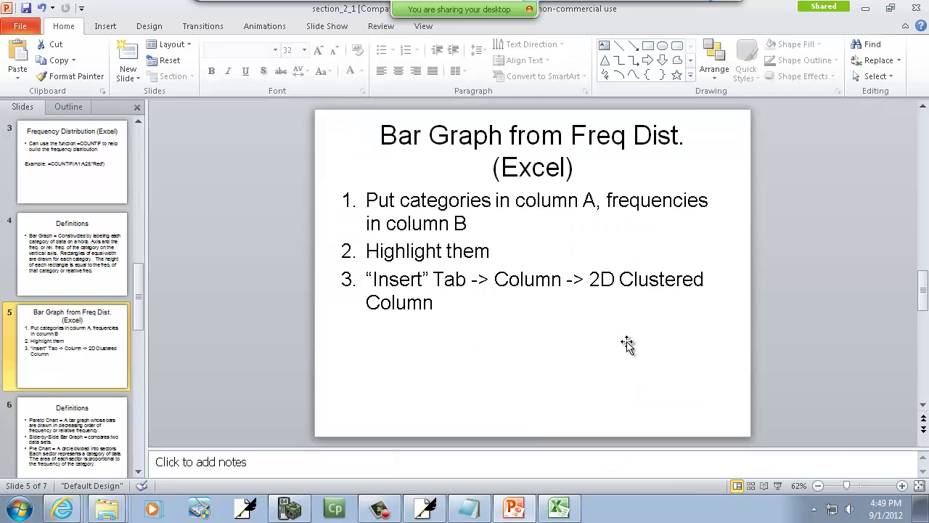
Switch to Excel and insert a 2-D clustered column chart from the selected hair color categories and frequencies.
{"action": "key", "text": "alt+Tab"}
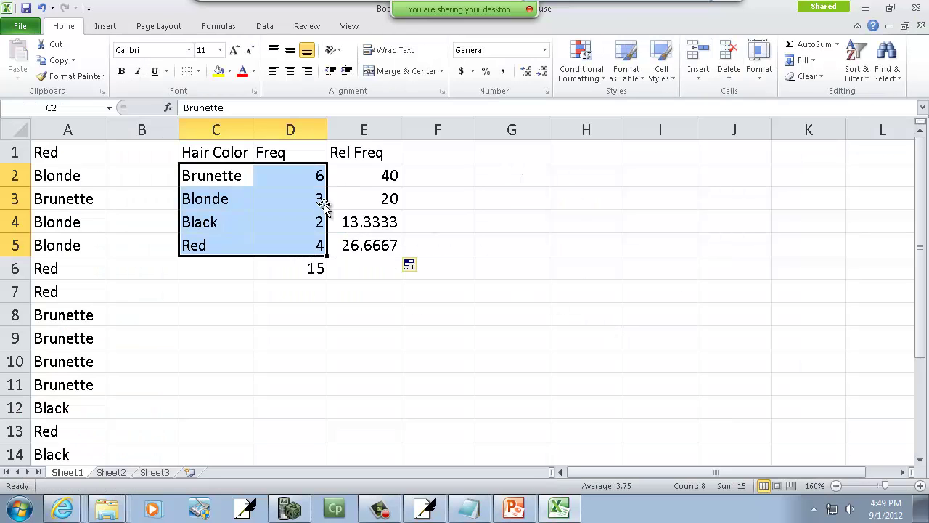
{"action": "left_click", "coordinate": [104, 29]}
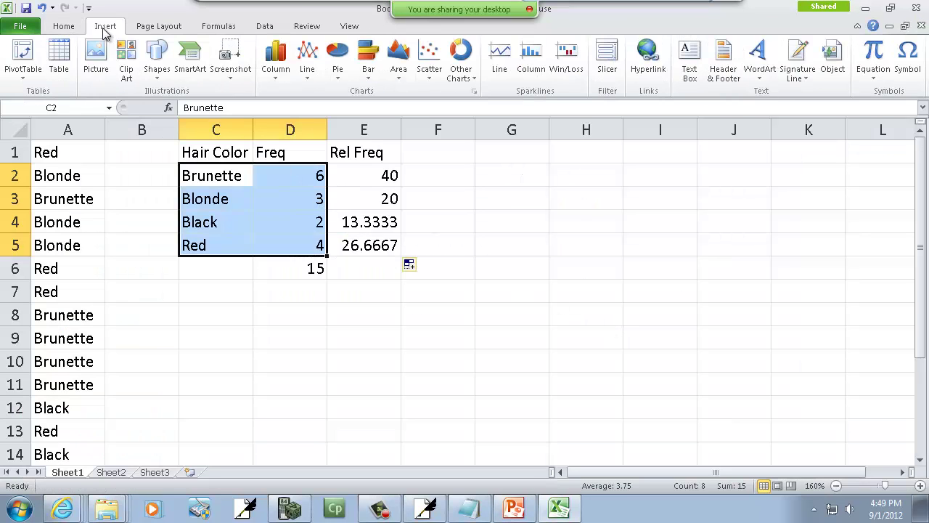
{"action": "left_click", "coordinate": [279, 73]}
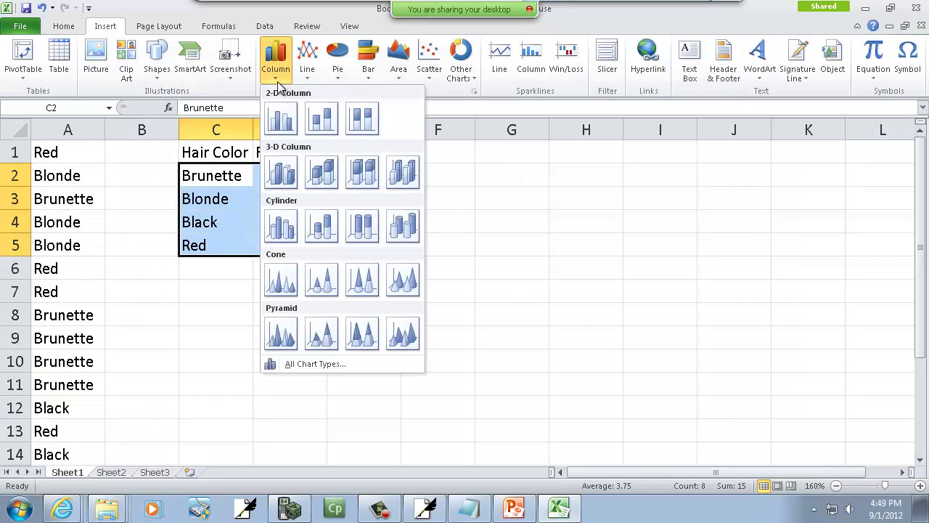
{"action": "left_click", "coordinate": [282, 125]}
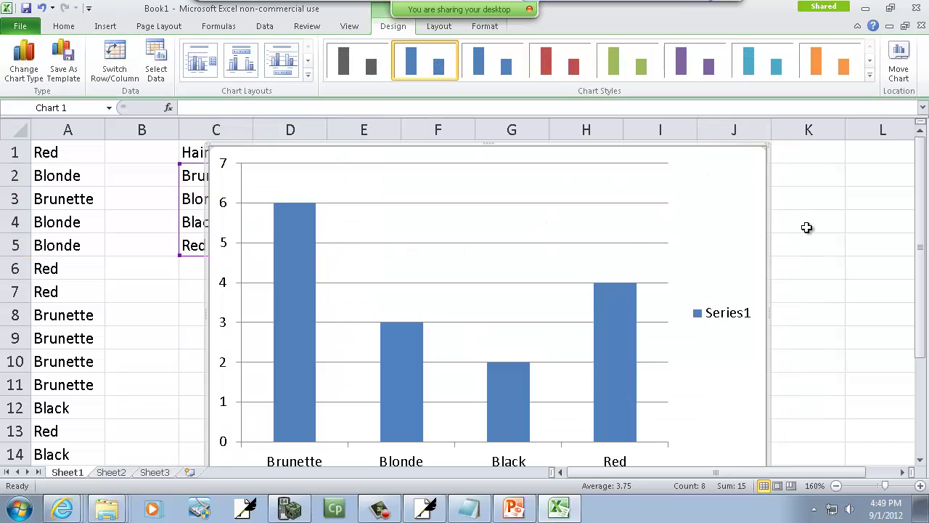
Shrink the column chart to about half its width and height and place it beside the frequency table, clear of the data.
{"action": "scroll", "coordinate": [842, 290], "scroll_direction": "down", "scroll_amount": 2}
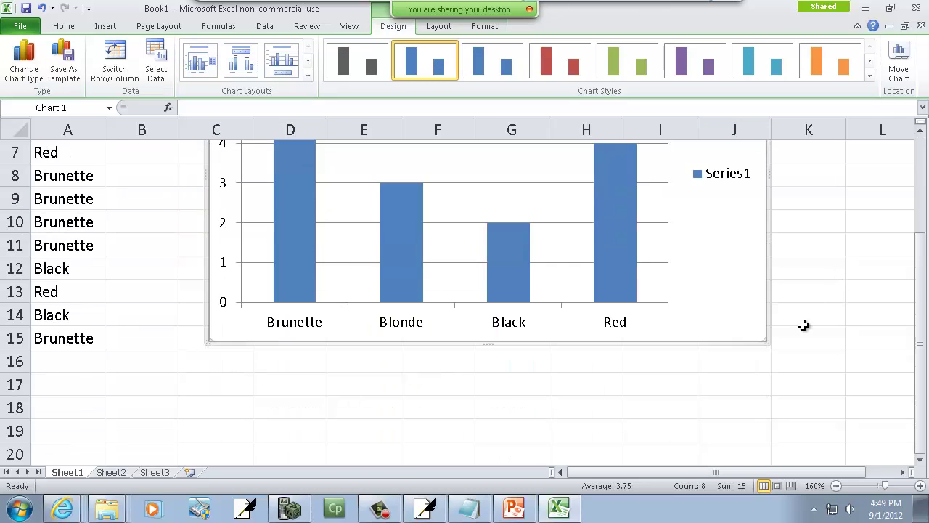
{"action": "left_click_drag", "start_coordinate": [763, 337], "coordinate": [575, 176]}
{"action": "scroll", "coordinate": [617, 258], "scroll_direction": "up", "scroll_amount": 2}
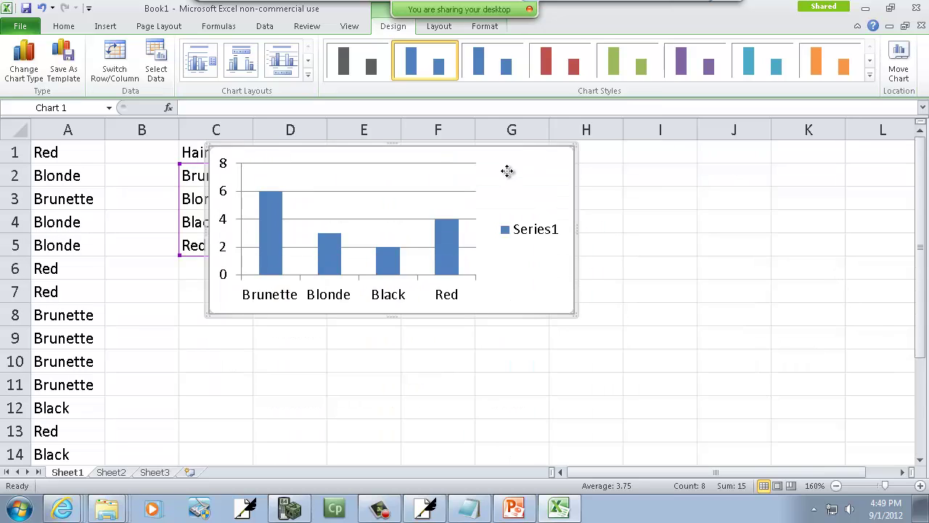
{"action": "left_click_drag", "start_coordinate": [519, 170], "coordinate": [829, 172]}
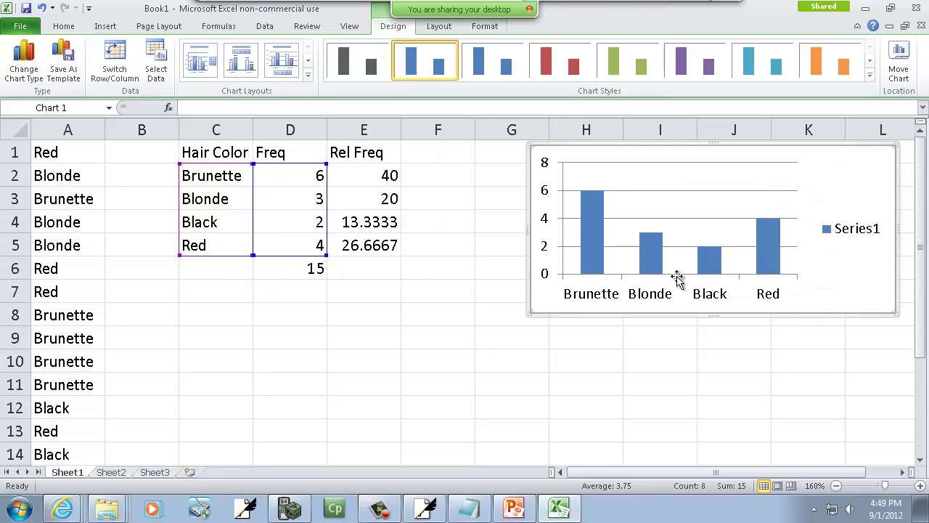
{"action": "left_click_drag", "start_coordinate": [417, 327], "coordinate": [415, 321]}
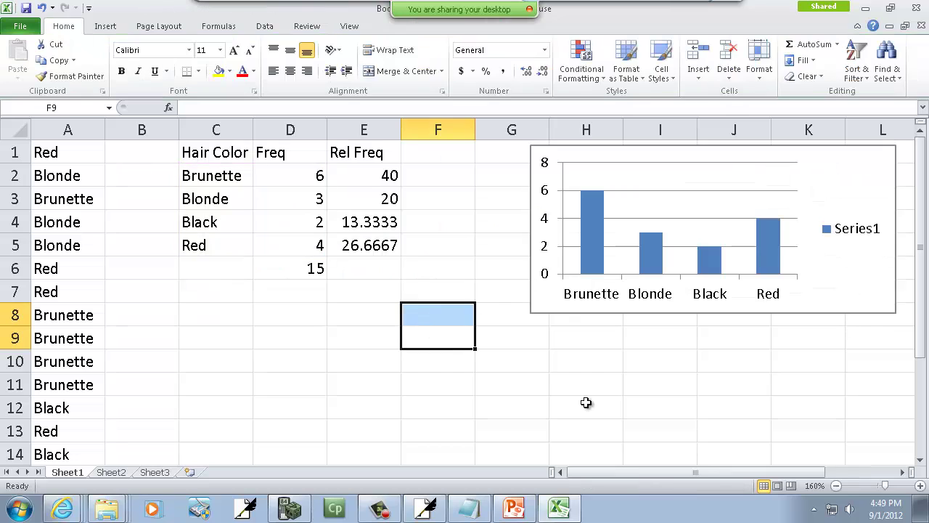
Change the hair color entries in A5 and A4 to Red.
{"action": "left_click", "coordinate": [52, 248]}
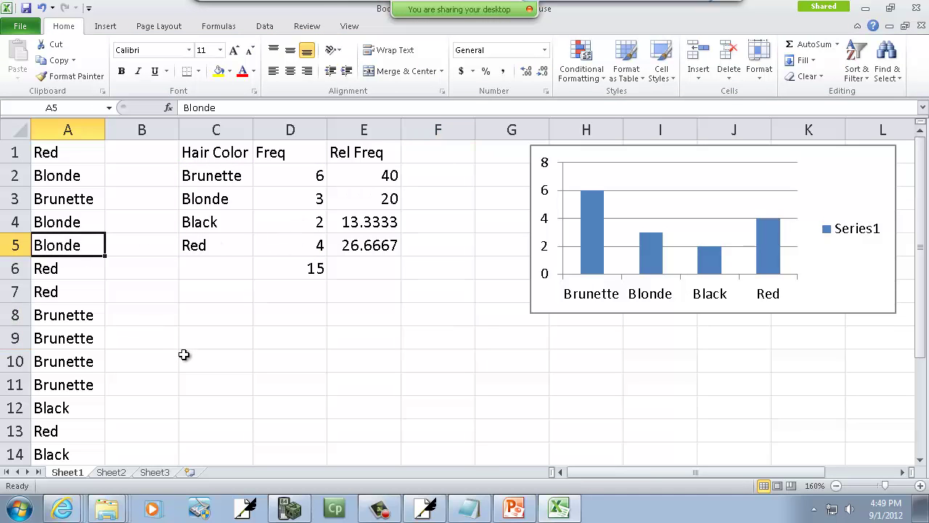
{"action": "type", "text": "r"}
{"action": "key", "text": "Return"}
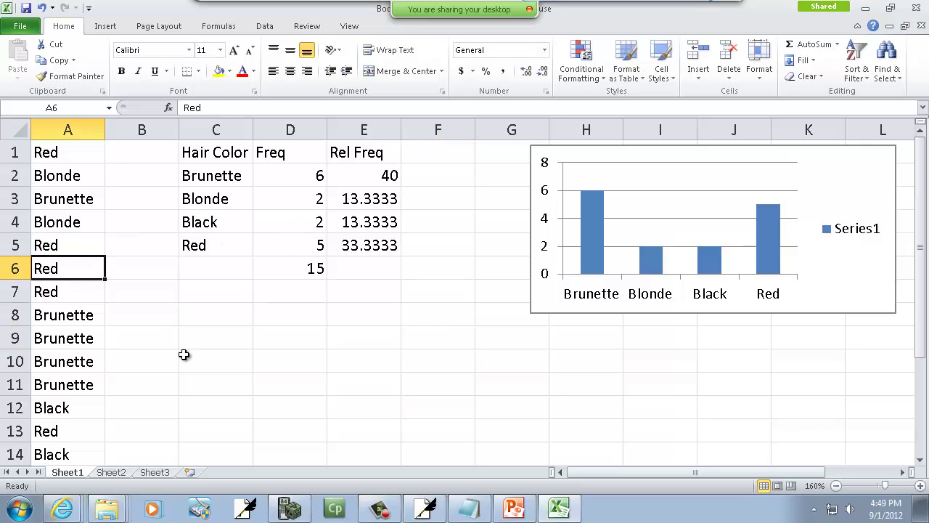
{"action": "key", "text": "Up"}
{"action": "key", "text": "Up"}
{"action": "type", "text": "r"}
{"action": "key", "text": "Return"}
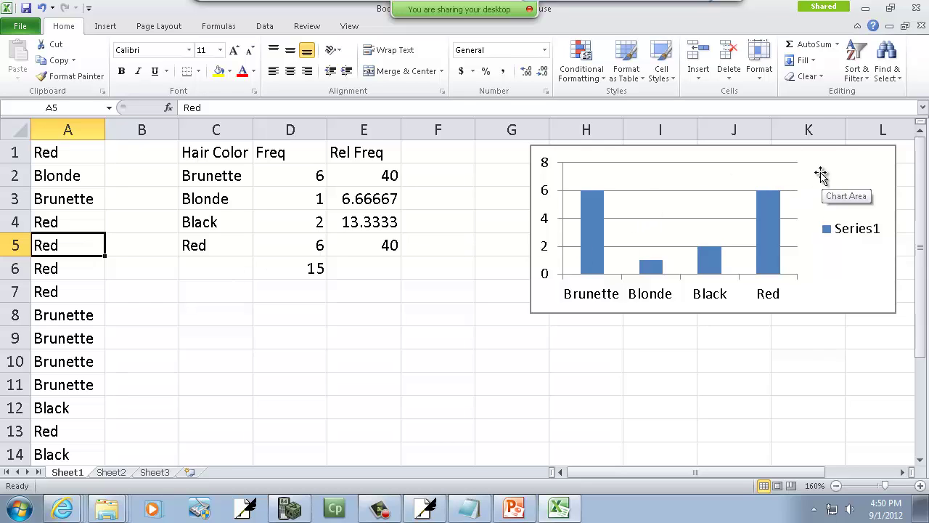
Apply the red chart style to the column chart.
{"action": "left_click", "coordinate": [851, 179]}
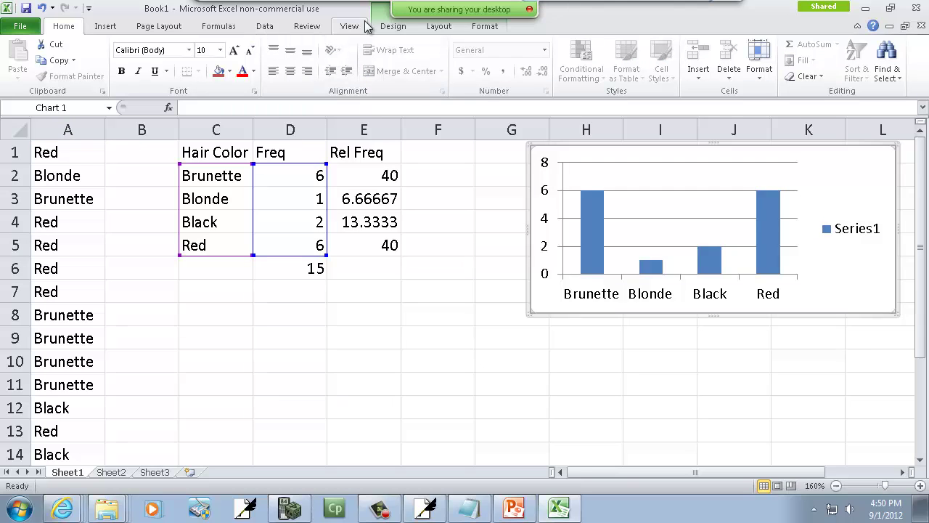
{"action": "left_click", "coordinate": [394, 32]}
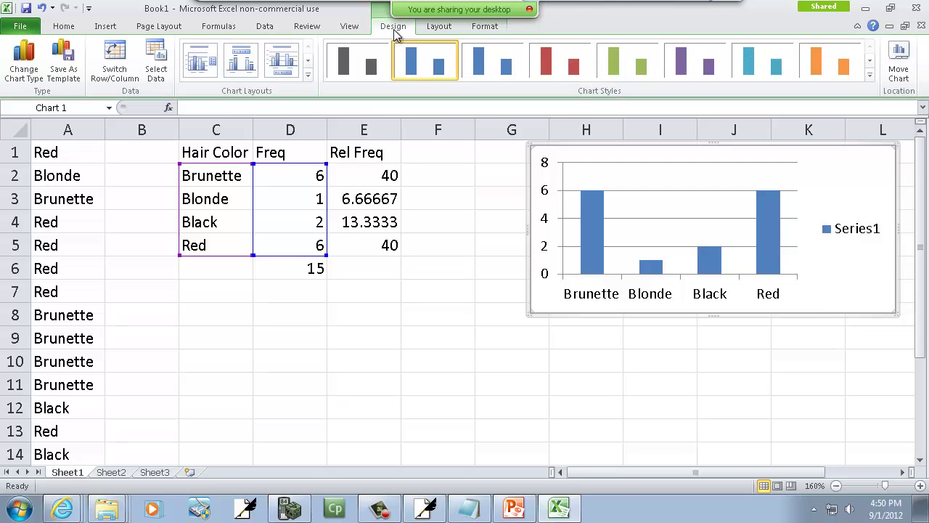
{"action": "left_click", "coordinate": [577, 69]}
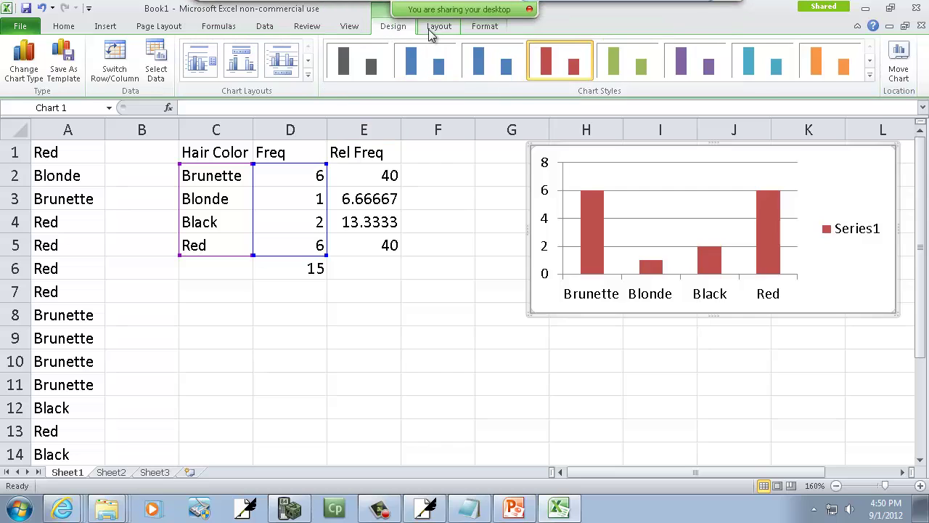
{"action": "left_click", "coordinate": [437, 29]}
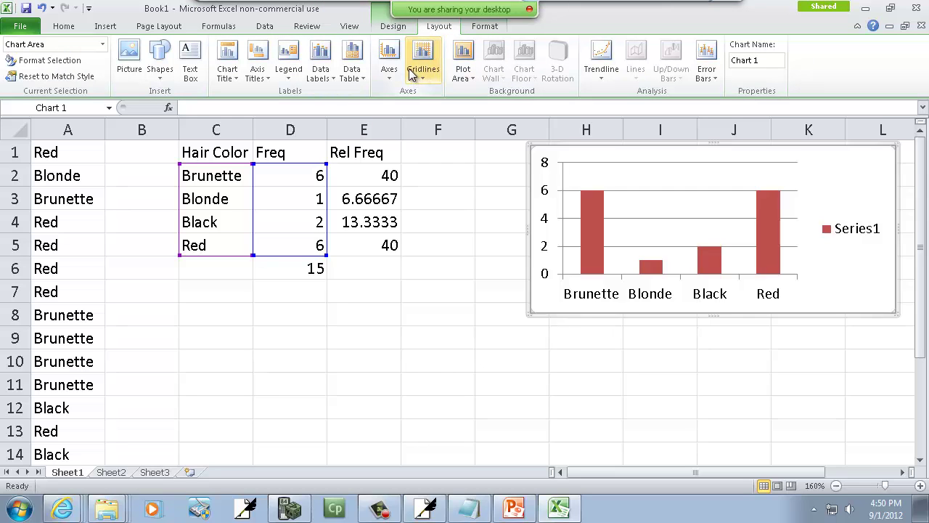
{"action": "left_click", "coordinate": [393, 28]}
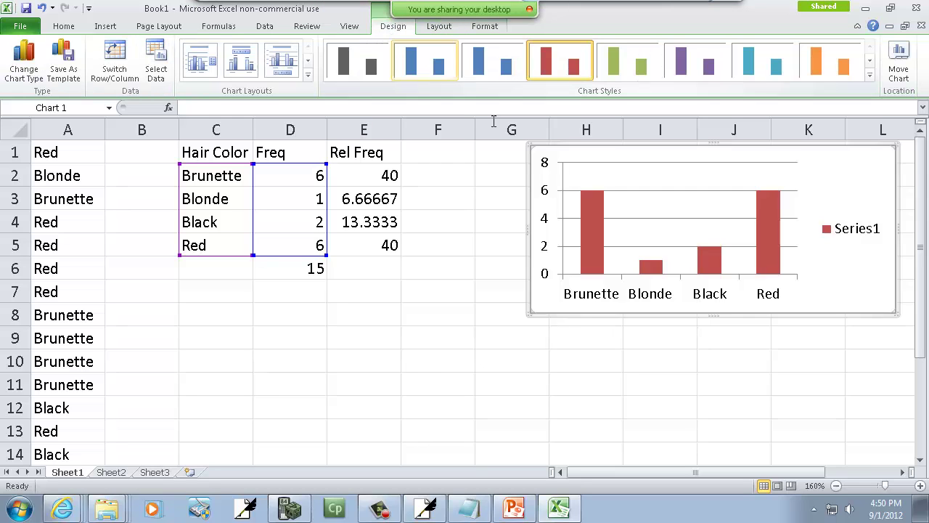
{"action": "left_click", "coordinate": [854, 236]}
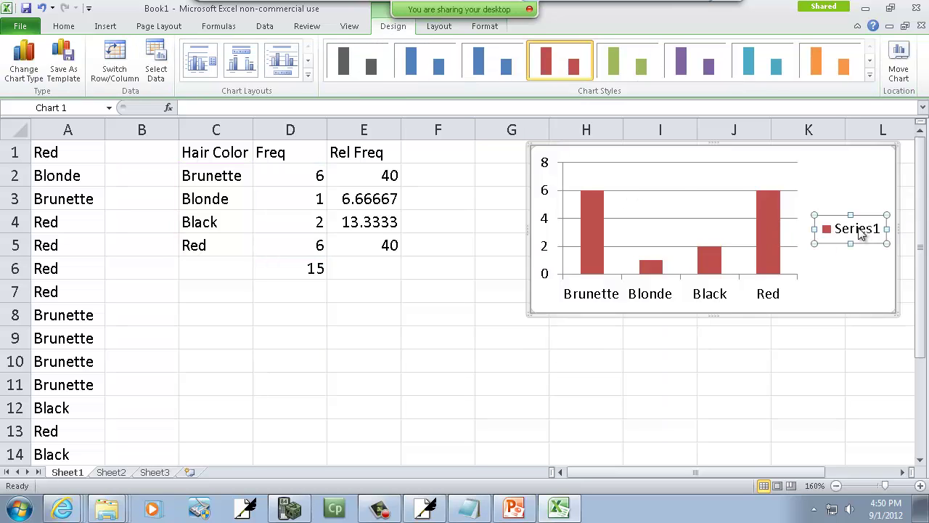
{"action": "right_click", "coordinate": [859, 234]}
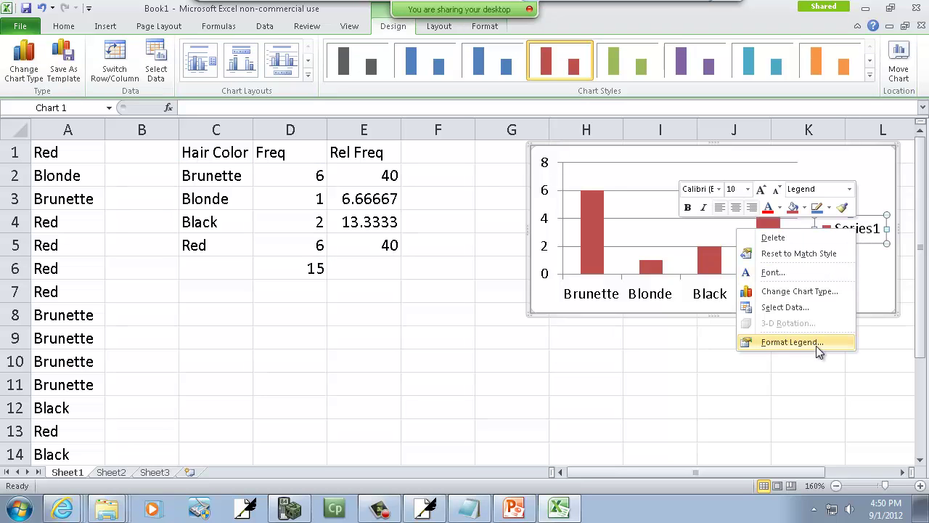
{"action": "left_click", "coordinate": [881, 275]}
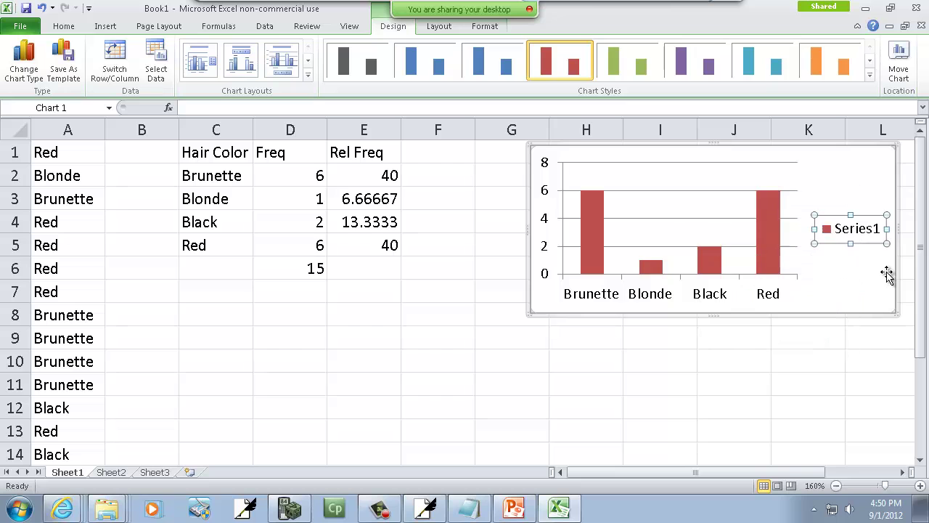
{"action": "left_click", "coordinate": [881, 275]}
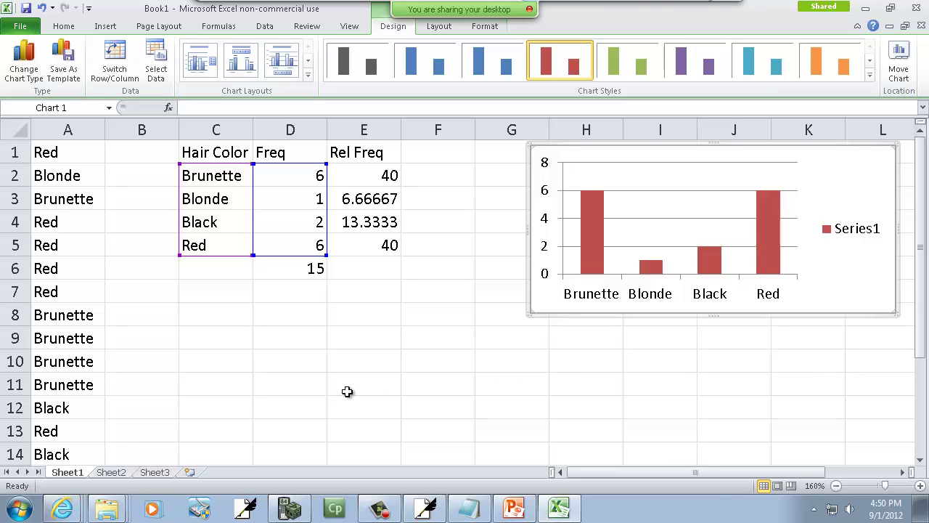
Display slide 6 of definitions in PowerPoint and compare its Pareto chart definition with the bar graph drawn in Free Notes.
{"action": "key", "text": "alt+Tab"}
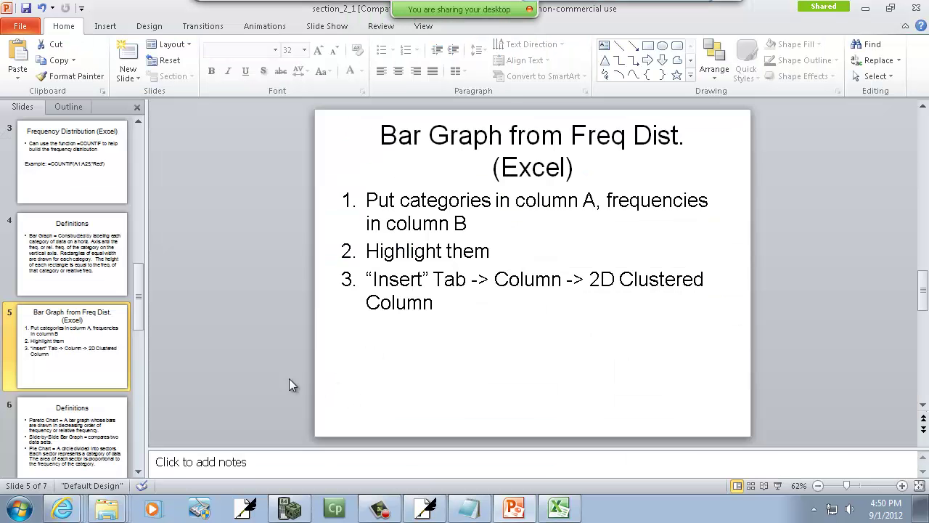
{"action": "left_click", "coordinate": [109, 436]}
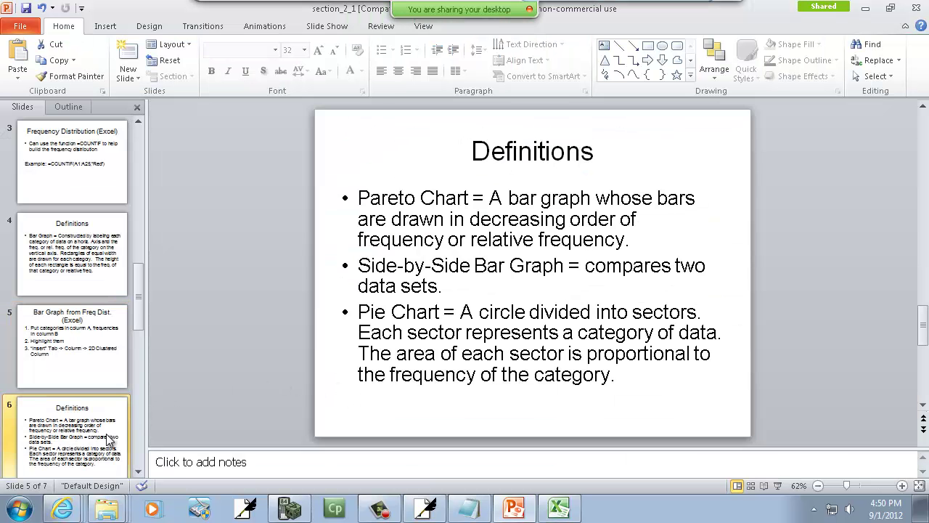
{"action": "left_click", "coordinate": [138, 474]}
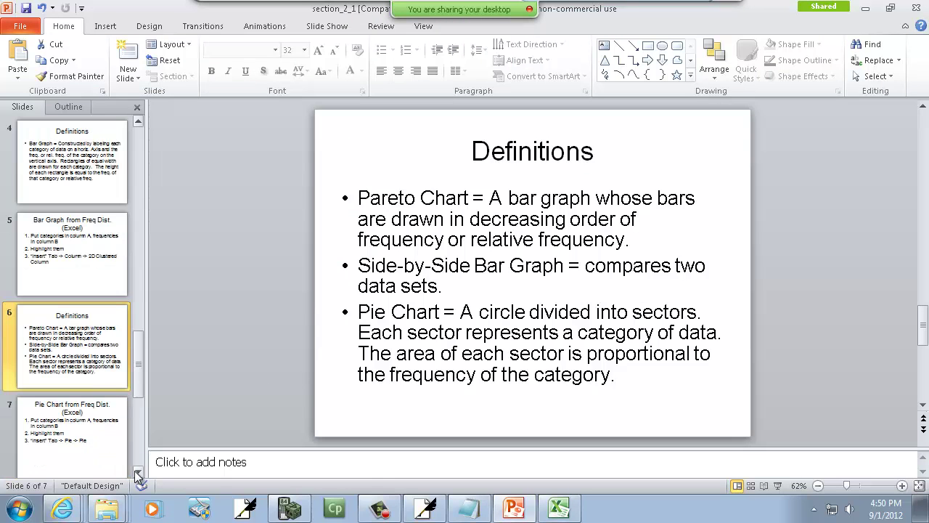
{"action": "left_click", "coordinate": [138, 474]}
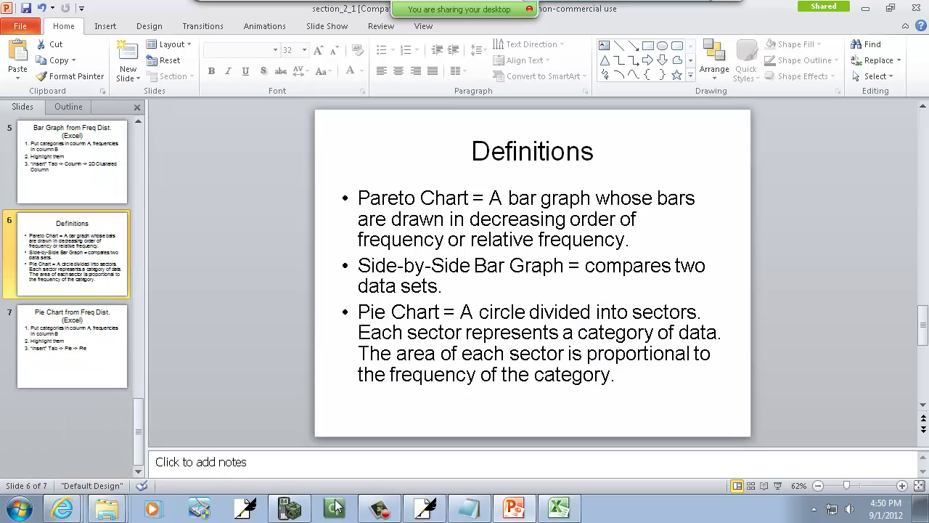
{"action": "left_click", "coordinate": [424, 508]}
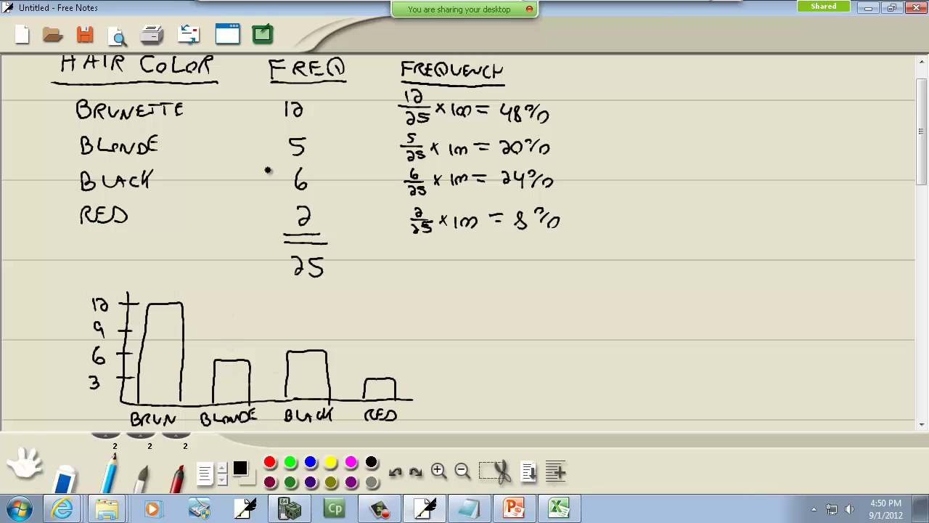
{"action": "key", "text": "alt+Tab"}
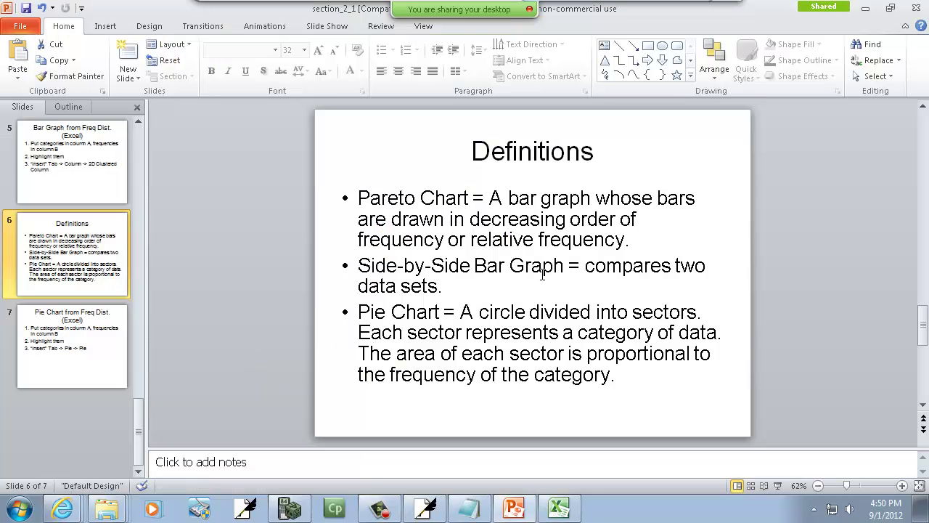
Switch to Free Notes and draw the axes of a second bar graph beside the first, labeling the first category BRUN.
{"action": "key", "text": "alt+Tab"}
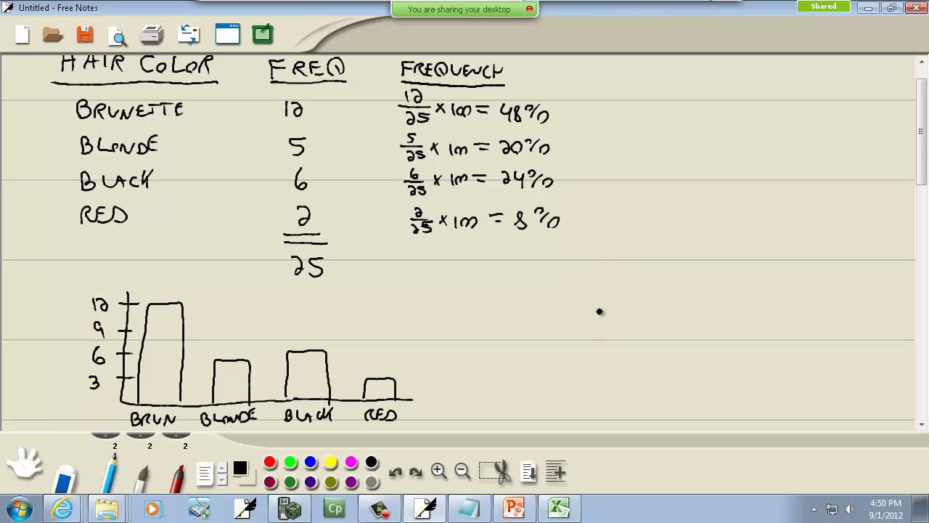
{"action": "mouse_move", "coordinate": [580, 266]}
{"action": "left_mouse_down"}
{"action": "mouse_move", "coordinate": [572, 377]}
{"action": "mouse_move", "coordinate": [597, 395]}
{"action": "mouse_move", "coordinate": [802, 406]}
{"action": "left_mouse_up"}
{"action": "left_click_drag", "start_coordinate": [599, 420], "coordinate": [647, 411]}
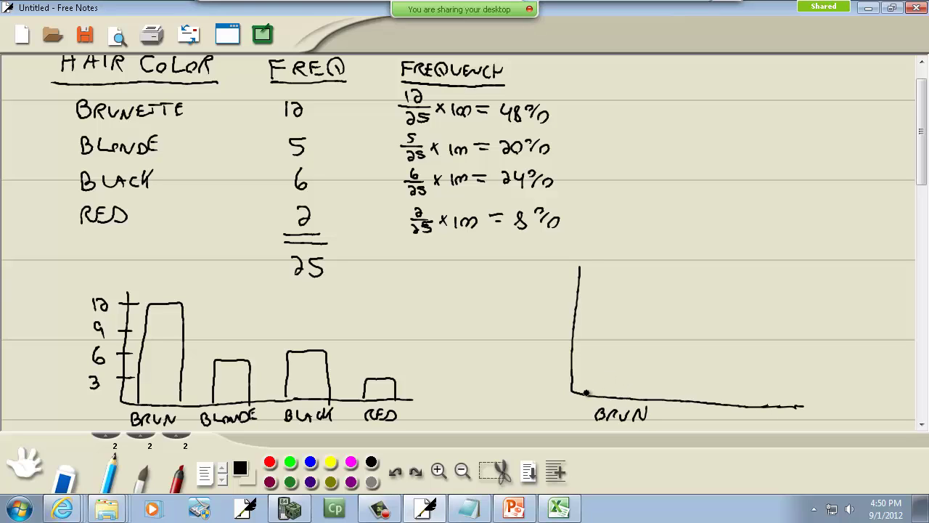
Draw two adjoining bars above BRUN, labeling the taller one 2012 and the shorter one 2011.
{"action": "mouse_move", "coordinate": [586, 394]}
{"action": "left_mouse_down"}
{"action": "mouse_move", "coordinate": [597, 299]}
{"action": "mouse_move", "coordinate": [615, 289]}
{"action": "mouse_move", "coordinate": [648, 308]}
{"action": "mouse_move", "coordinate": [630, 399]}
{"action": "left_mouse_up"}
{"action": "mouse_move", "coordinate": [644, 323]}
{"action": "left_mouse_down"}
{"action": "mouse_move", "coordinate": [673, 328]}
{"action": "mouse_move", "coordinate": [685, 375]}
{"action": "mouse_move", "coordinate": [678, 399]}
{"action": "left_mouse_up"}
{"action": "left_click_drag", "start_coordinate": [608, 278], "coordinate": [623, 282]}
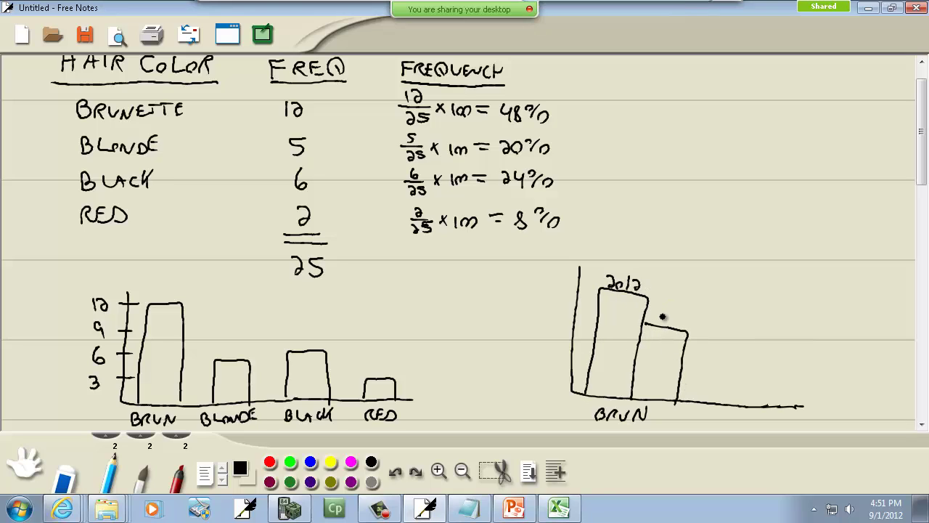
{"action": "left_click_drag", "start_coordinate": [663, 314], "coordinate": [665, 314]}
{"action": "left_click_drag", "start_coordinate": [677, 311], "coordinate": [684, 325]}
Add a BLONDE category with two adjoining bars, the taller labeled 2012 and the shorter labeled 2011.
{"action": "mouse_move", "coordinate": [700, 416]}
{"action": "left_mouse_down"}
{"action": "mouse_move", "coordinate": [726, 427]}
{"action": "mouse_move", "coordinate": [756, 421]}
{"action": "left_mouse_up"}
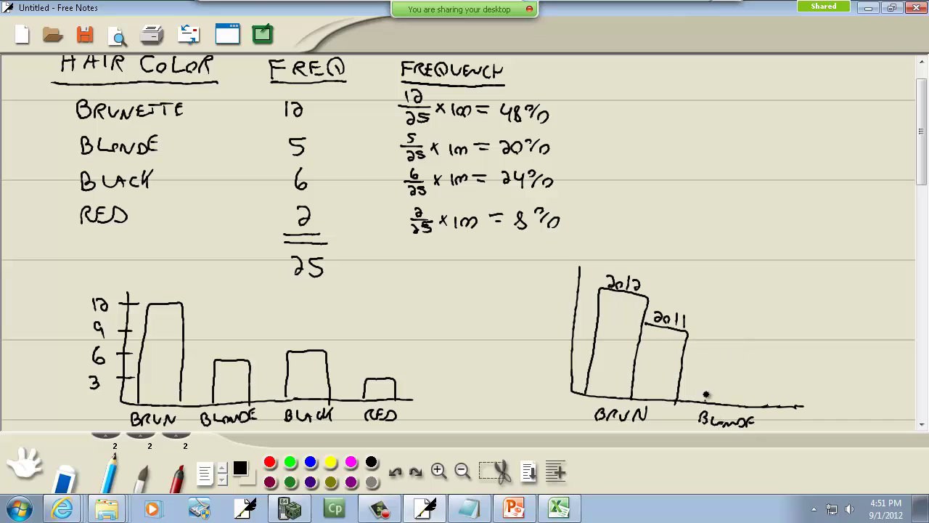
{"action": "mouse_move", "coordinate": [705, 401]}
{"action": "left_mouse_down"}
{"action": "mouse_move", "coordinate": [715, 324]}
{"action": "mouse_move", "coordinate": [748, 321]}
{"action": "mouse_move", "coordinate": [746, 399]}
{"action": "left_mouse_up"}
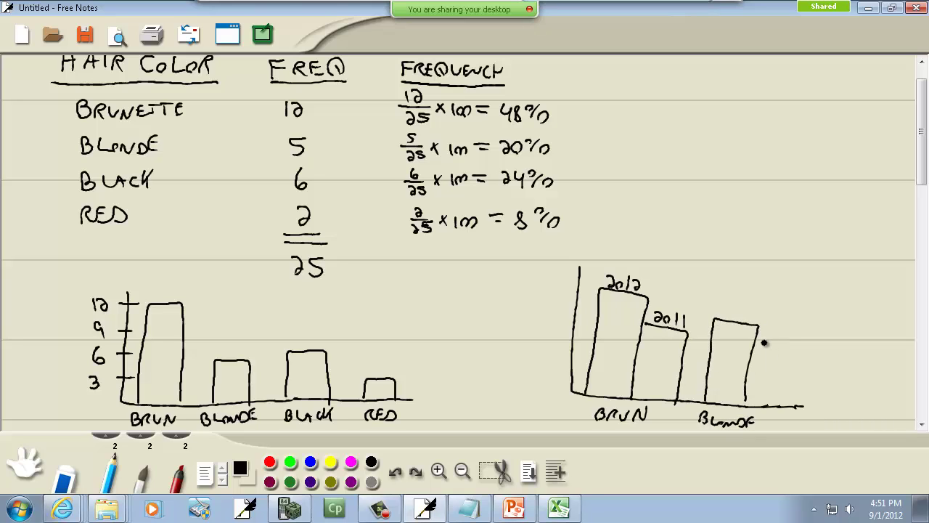
{"action": "left_click_drag", "start_coordinate": [771, 352], "coordinate": [776, 406]}
{"action": "left_click_drag", "start_coordinate": [729, 314], "coordinate": [733, 316]}
{"action": "left_click_drag", "start_coordinate": [739, 311], "coordinate": [754, 319]}
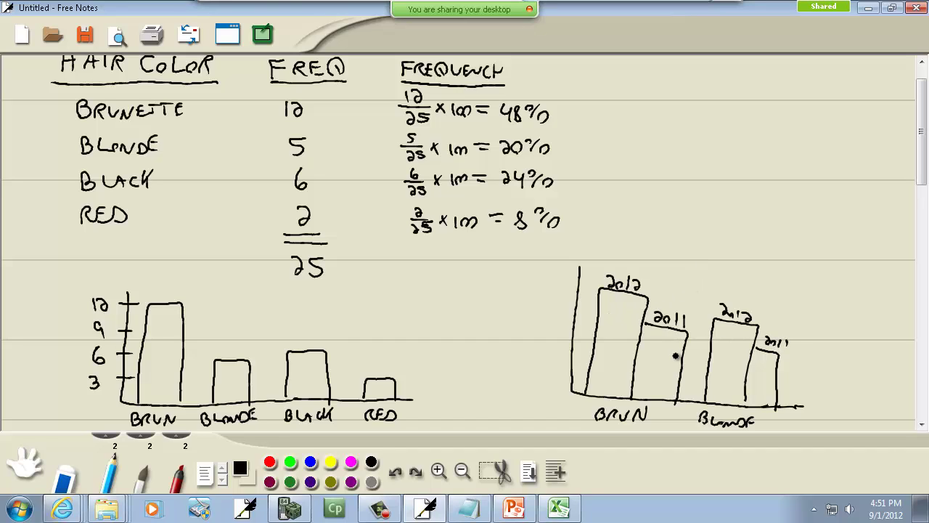
Check the pie chart definition in PowerPoint, then draw a circle with a dotted vertical line through its center in Free Notes above the side-by-side graph.
{"action": "key", "text": "alt+Tab"}
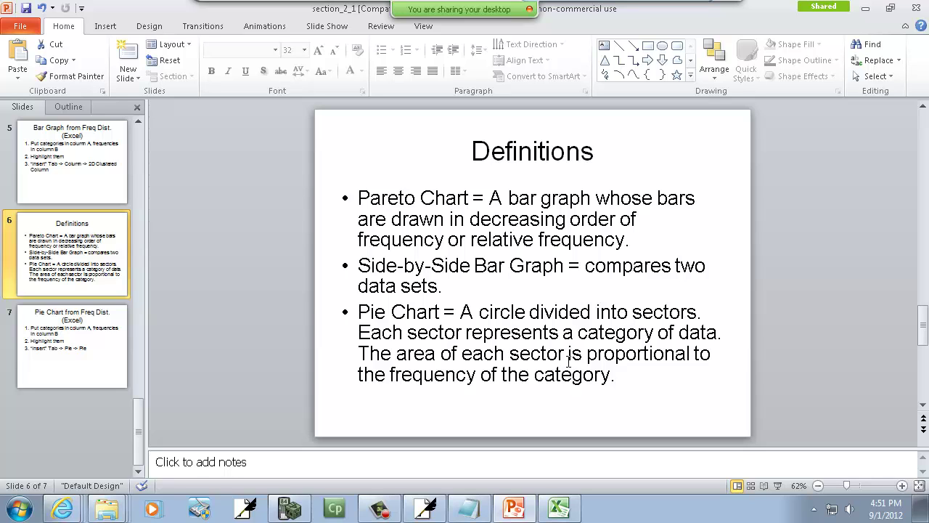
{"action": "key", "text": "alt+Tab"}
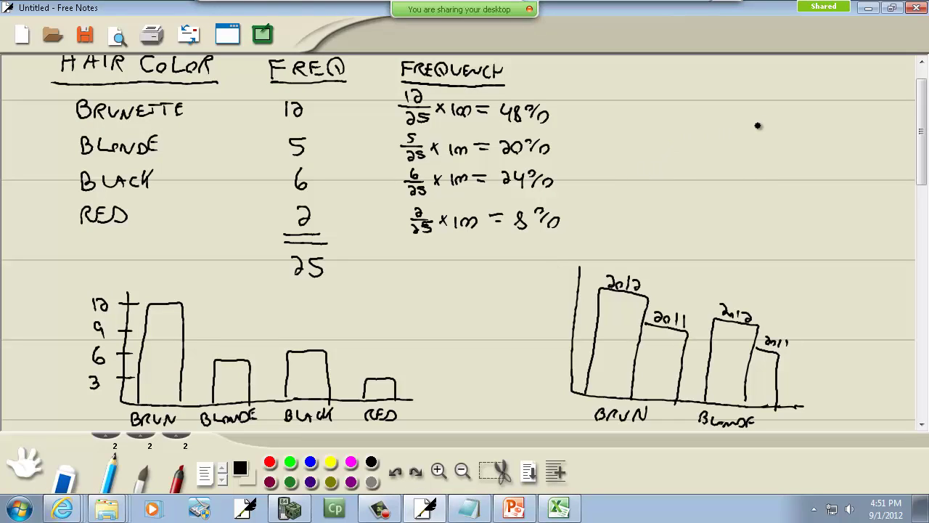
{"action": "mouse_move", "coordinate": [799, 121]}
{"action": "left_mouse_down"}
{"action": "mouse_move", "coordinate": [718, 116]}
{"action": "mouse_move", "coordinate": [725, 234]}
{"action": "mouse_move", "coordinate": [822, 223]}
{"action": "mouse_move", "coordinate": [831, 152]}
{"action": "mouse_move", "coordinate": [795, 121]}
{"action": "mouse_move", "coordinate": [767, 116]}
{"action": "mouse_move", "coordinate": [764, 225]}
{"action": "left_mouse_up"}
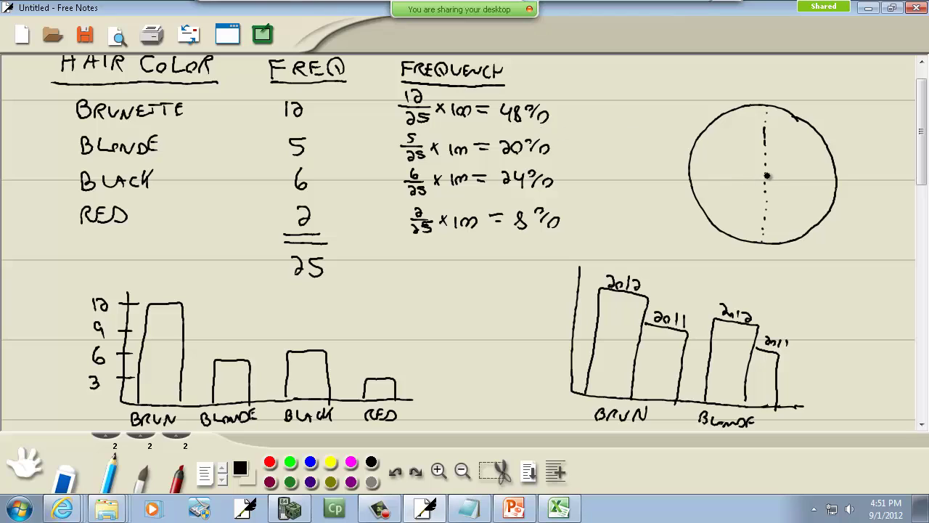
Divide off slightly less than half of the circle from its center for brunette and label the sector BRUN.
{"action": "left_click_drag", "start_coordinate": [766, 172], "coordinate": [766, 106]}
{"action": "left_click_drag", "start_coordinate": [769, 204], "coordinate": [774, 243]}
{"action": "mouse_move", "coordinate": [786, 181]}
{"action": "left_mouse_down"}
{"action": "mouse_move", "coordinate": [820, 187]}
{"action": "mouse_move", "coordinate": [826, 178]}
{"action": "left_mouse_up"}
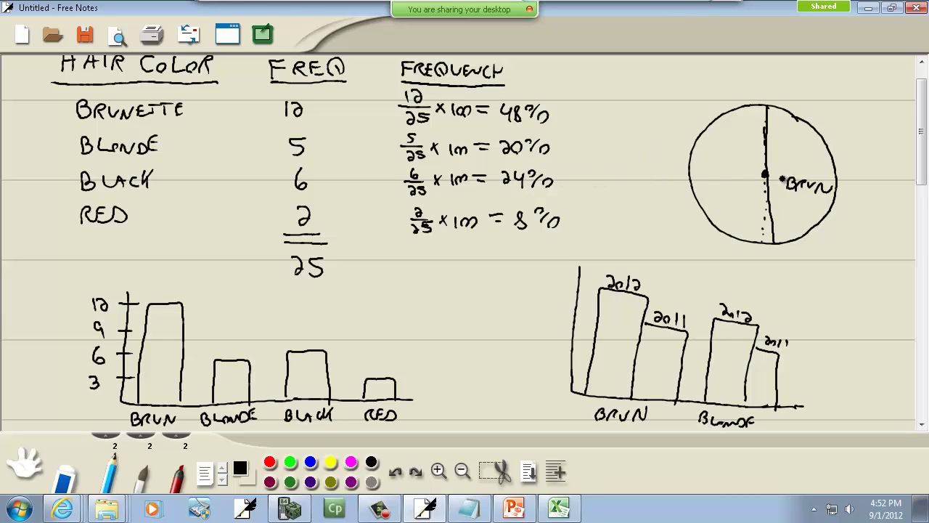
Mark a dotted horizontal guide from the center, draw a solid radius slightly above it, and label the upper sector BLACK.
{"action": "mouse_move", "coordinate": [741, 174]}
{"action": "left_mouse_down"}
{"action": "mouse_move", "coordinate": [696, 172]}
{"action": "mouse_move", "coordinate": [709, 173]}
{"action": "left_mouse_up"}
{"action": "left_click_drag", "start_coordinate": [764, 174], "coordinate": [719, 167]}
{"action": "mouse_move", "coordinate": [705, 146]}
{"action": "left_mouse_down"}
{"action": "mouse_move", "coordinate": [753, 143]}
{"action": "mouse_move", "coordinate": [751, 156]}
{"action": "left_mouse_up"}
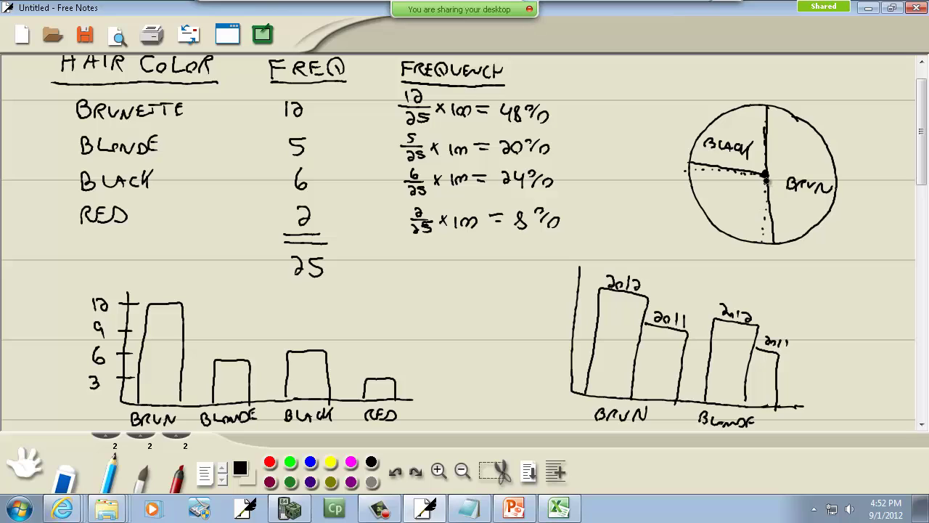
{"action": "left_click_drag", "start_coordinate": [765, 176], "coordinate": [735, 237]}
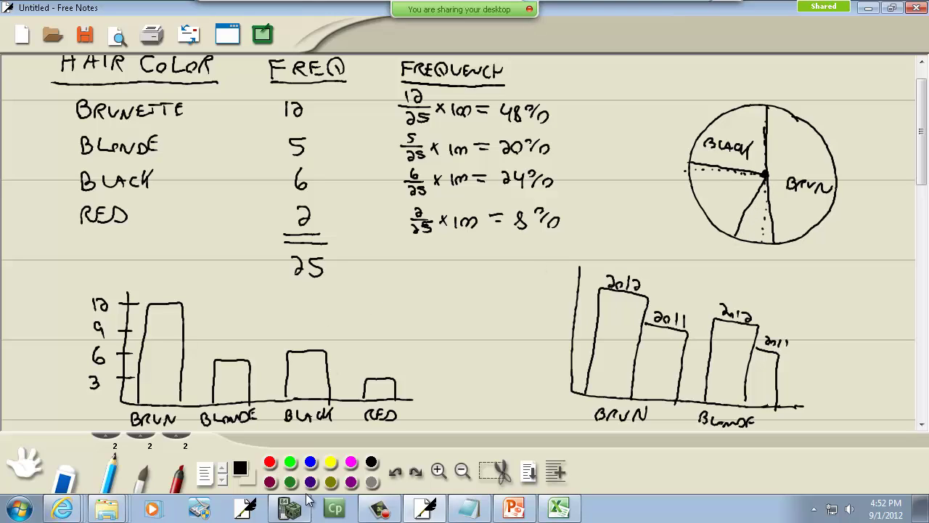
{"action": "left_click", "coordinate": [67, 473]}
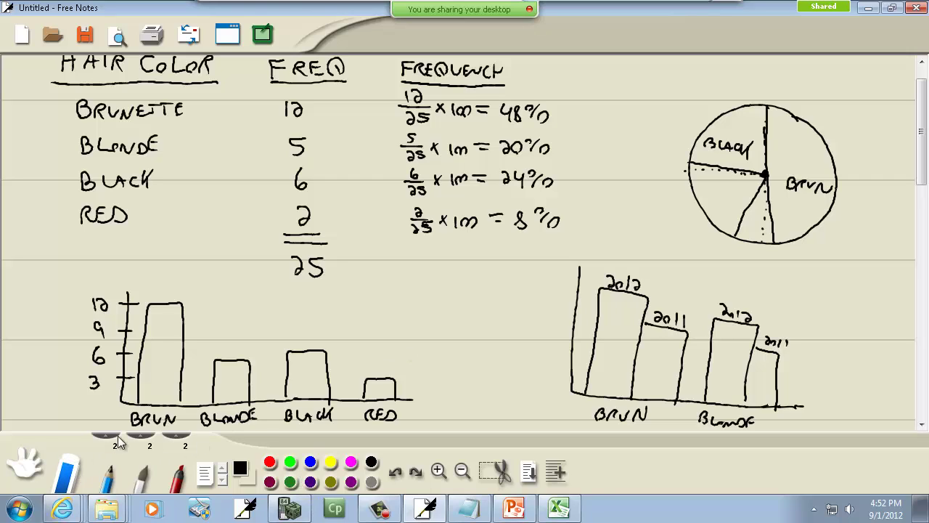
{"action": "left_click_drag", "start_coordinate": [753, 223], "coordinate": [739, 234]}
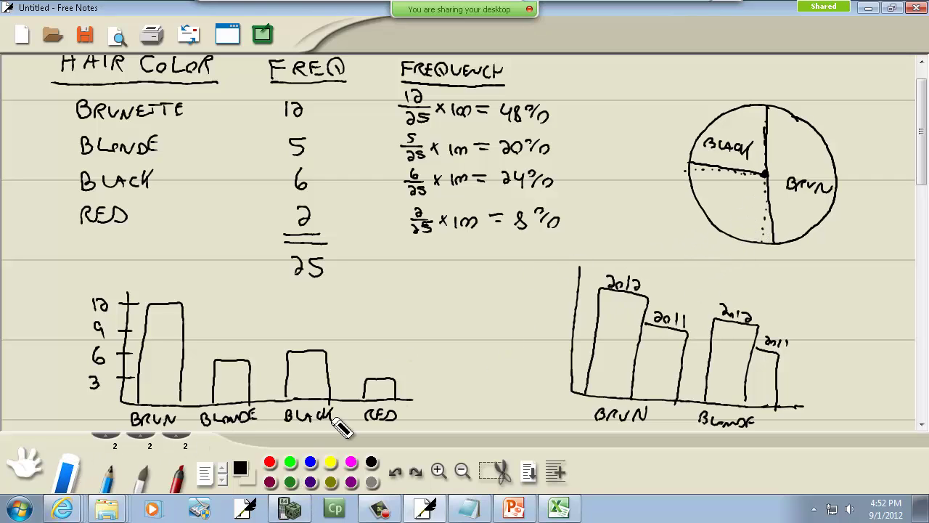
{"action": "left_click", "coordinate": [112, 483]}
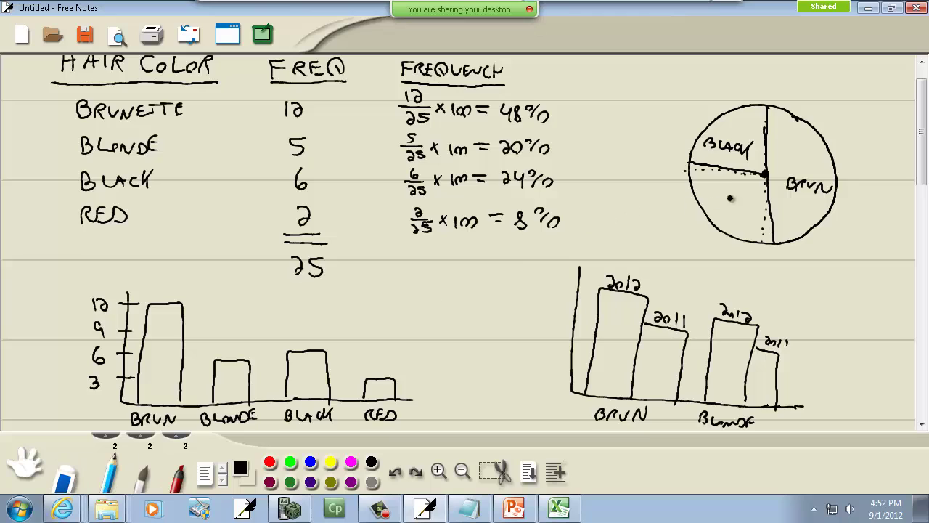
Draw a radius just beside the lower dotted line, label the larger sector BLONDE, and mark the narrow one RED with an arrow.
{"action": "left_click_drag", "start_coordinate": [763, 188], "coordinate": [757, 210]}
{"action": "left_click_drag", "start_coordinate": [707, 194], "coordinate": [715, 207]}
{"action": "left_click_drag", "start_coordinate": [718, 198], "coordinate": [720, 207]}
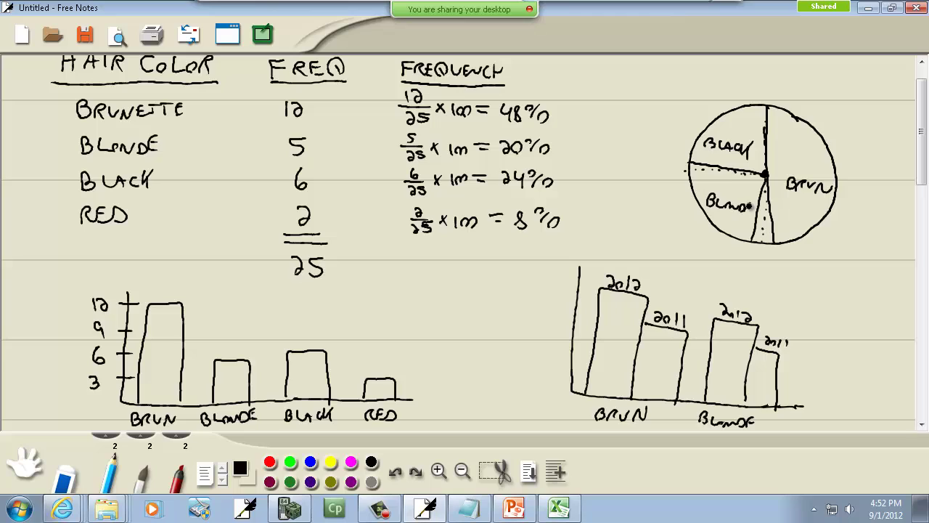
{"action": "mouse_move", "coordinate": [761, 266]}
{"action": "left_mouse_down"}
{"action": "mouse_move", "coordinate": [762, 231]}
{"action": "mouse_move", "coordinate": [766, 238]}
{"action": "left_mouse_up"}
{"action": "left_click_drag", "start_coordinate": [768, 272], "coordinate": [778, 278]}
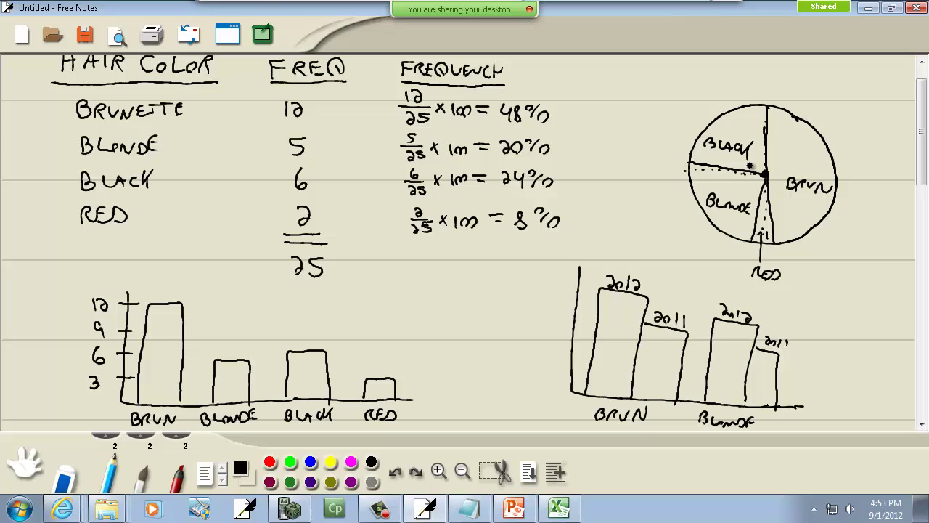
Review the PowerPoint slide "Pie Chart from Freq Dist. (Excel)", then switch to Excel and deselect the bar graph.
{"action": "scroll", "coordinate": [785, 227], "scroll_direction": "down", "scroll_amount": 2}
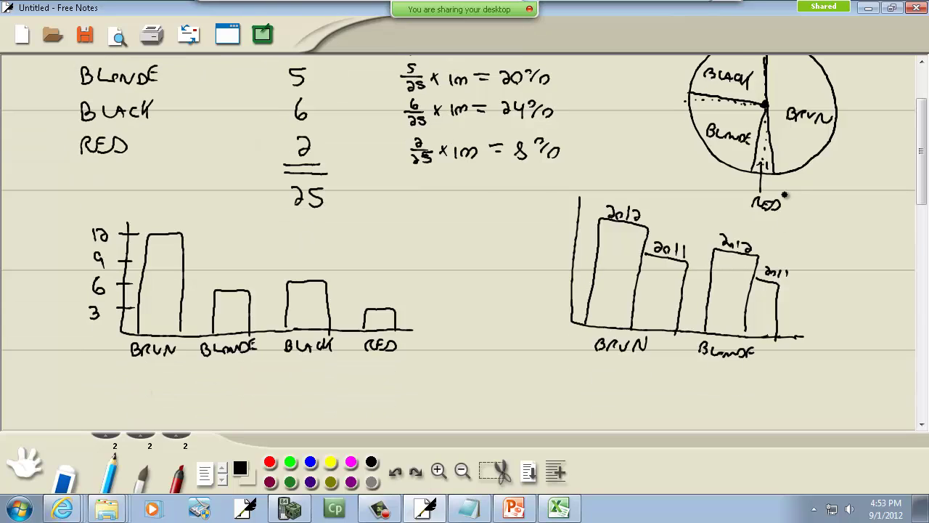
{"action": "scroll", "coordinate": [784, 195], "scroll_direction": "up", "scroll_amount": 1}
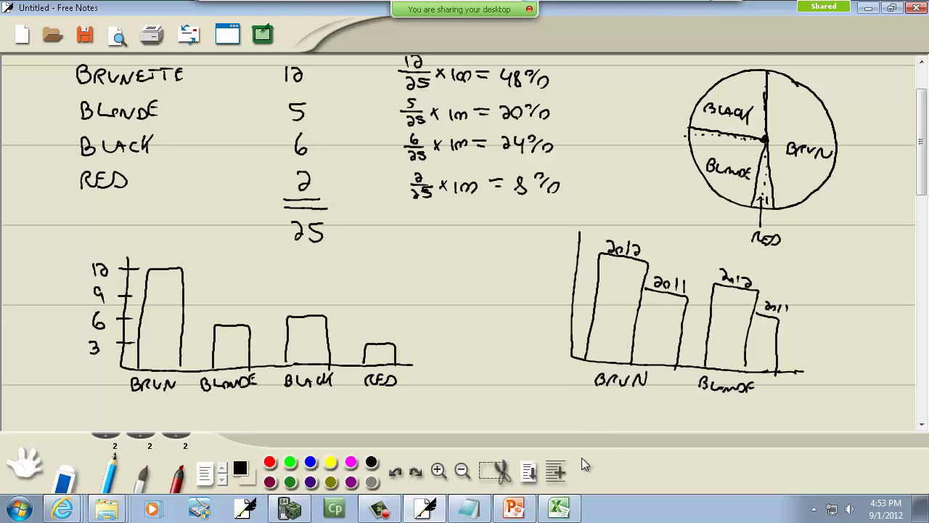
{"action": "left_click", "coordinate": [513, 508]}
{"action": "left_click", "coordinate": [97, 350]}
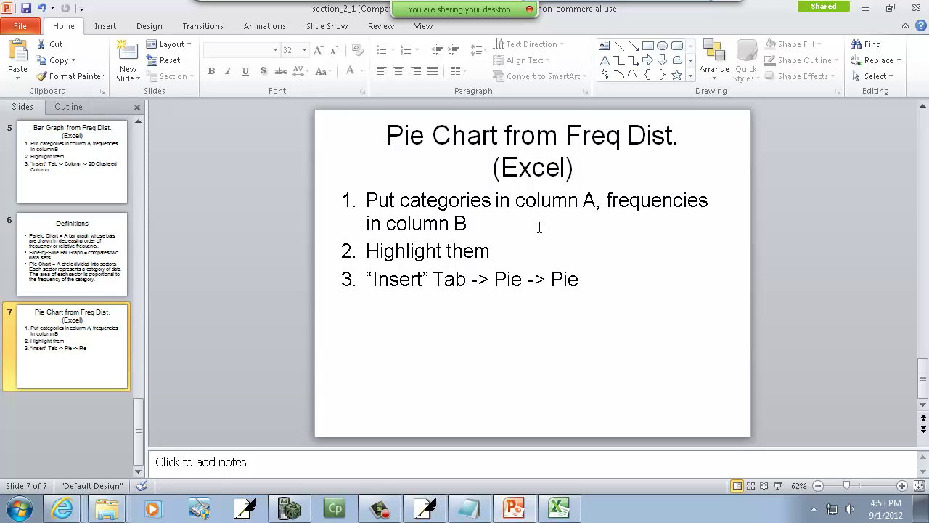
{"action": "key", "text": "alt+Tab"}
{"action": "key", "text": "alt+Tab"}
{"action": "key", "text": "alt+Tab"}
{"action": "key", "text": "alt+Tab"}
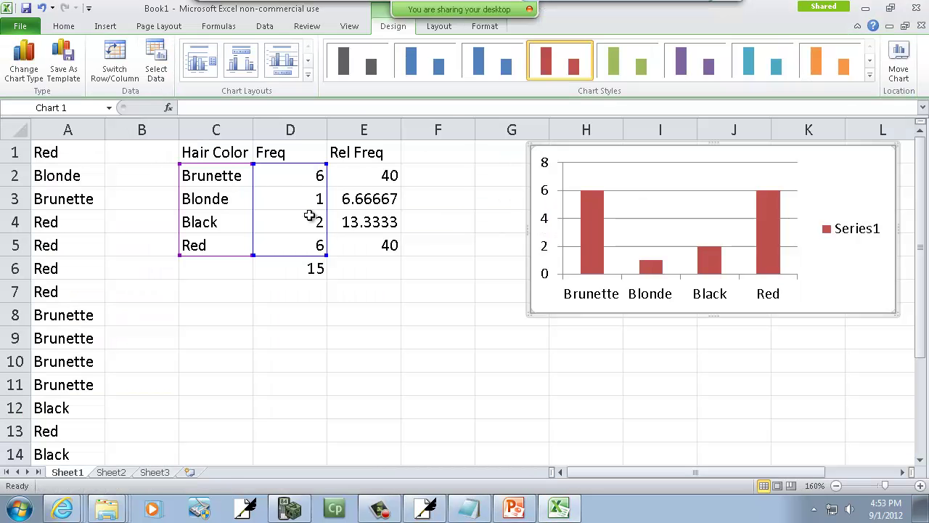
{"action": "left_click", "coordinate": [215, 314]}
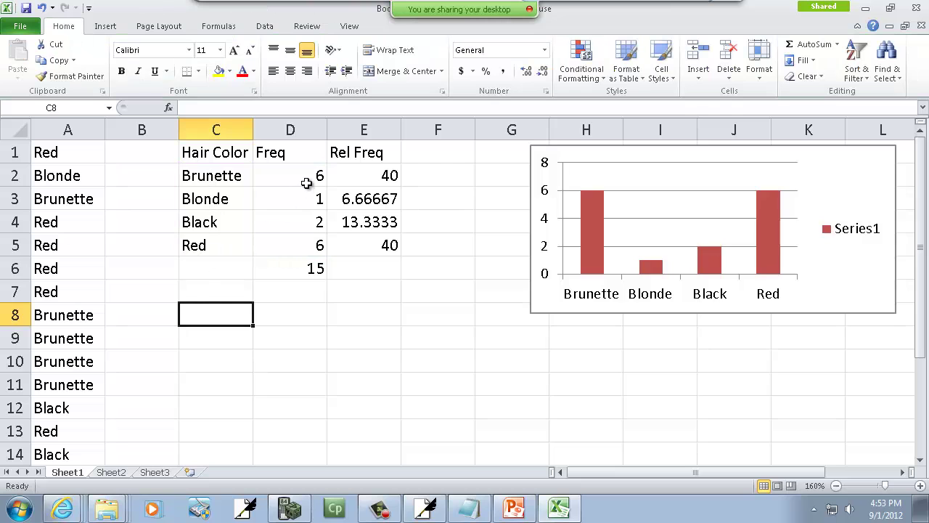
{"action": "key", "text": "alt+Tab"}
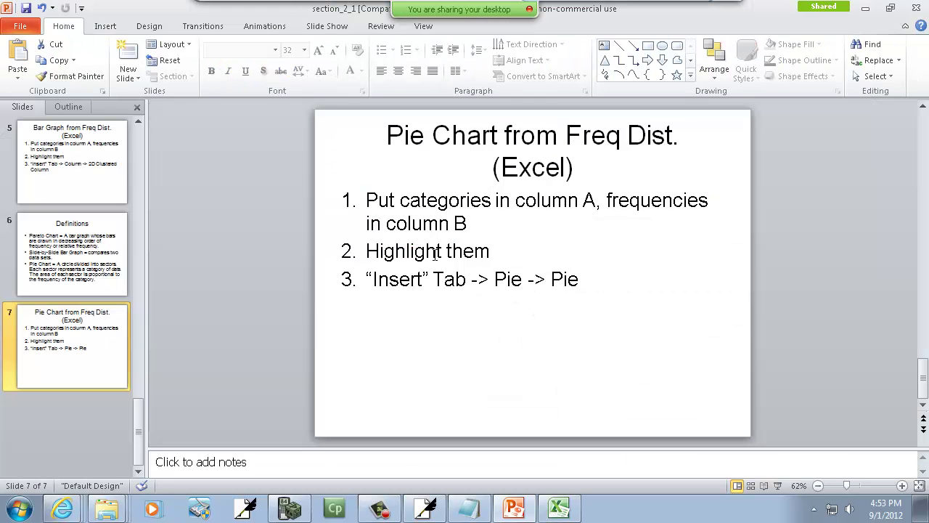
{"action": "key", "text": "alt+Tab"}
Insert a basic 2-D pie chart from the hair color categories and frequencies in C2:D5.
{"action": "left_click_drag", "start_coordinate": [216, 175], "coordinate": [310, 250]}
{"action": "key", "text": "alt+Tab"}
{"action": "key", "text": "alt+Tab"}
{"action": "left_click", "coordinate": [107, 27]}
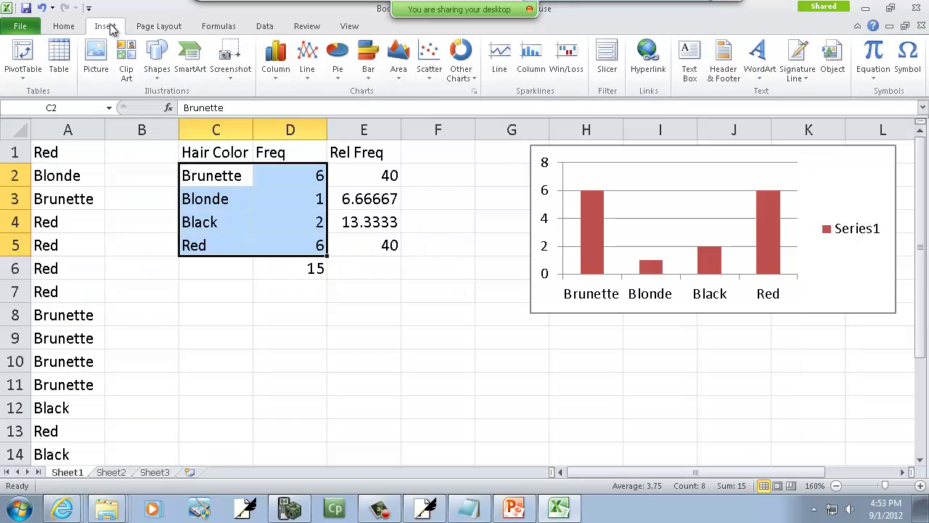
{"action": "left_click", "coordinate": [339, 76]}
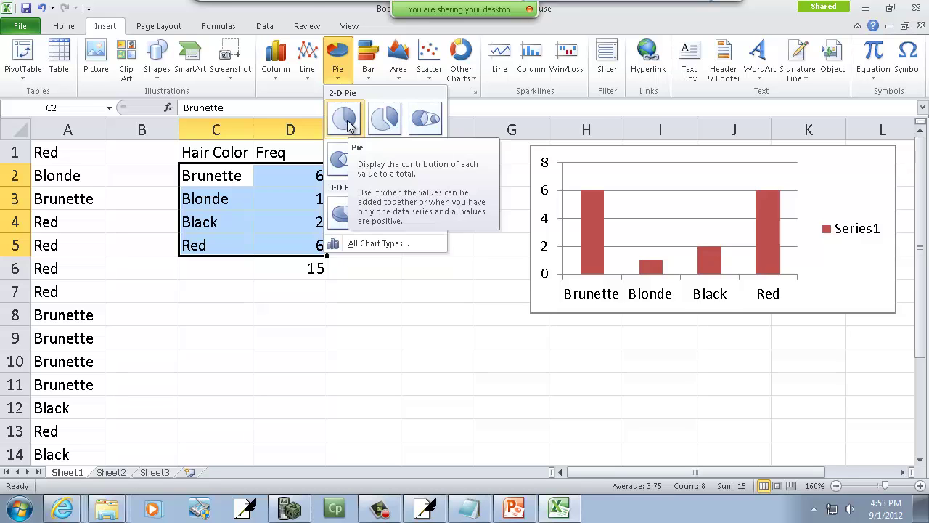
{"action": "left_click", "coordinate": [347, 120]}
Shrink the pie chart and place it in the area below the bar graph's upper half, partly overlapping it.
{"action": "scroll", "coordinate": [735, 334], "scroll_direction": "down", "scroll_amount": 2}
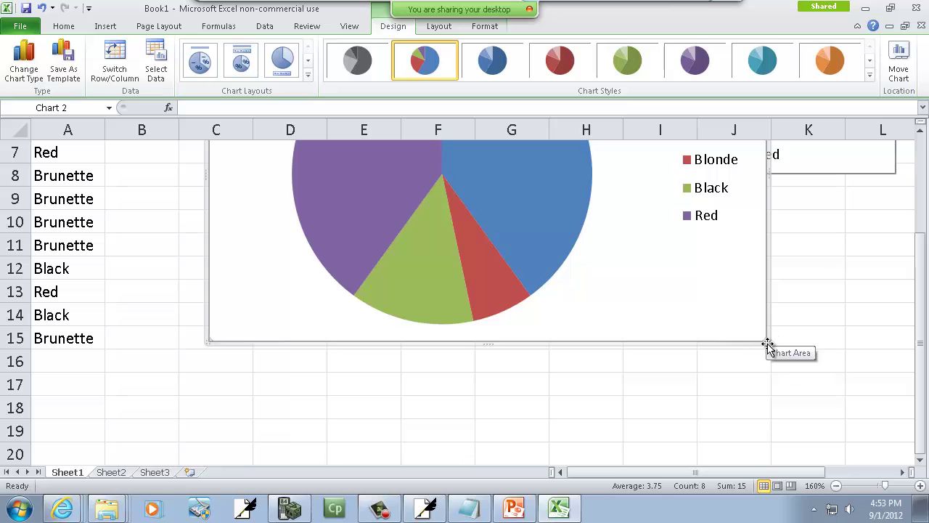
{"action": "left_click_drag", "start_coordinate": [766, 342], "coordinate": [859, 286]}
{"action": "scroll", "coordinate": [564, 201], "scroll_direction": "up", "scroll_amount": 2}
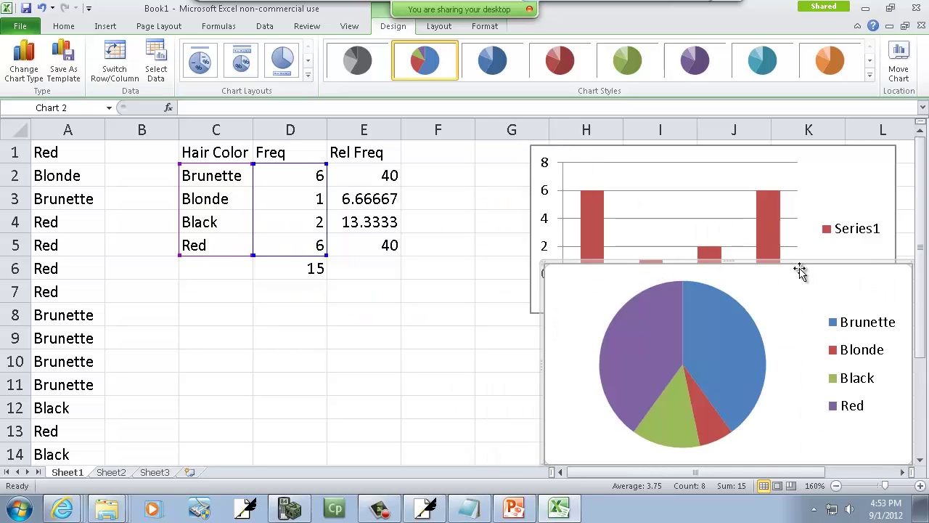
Try the pie layout with a legend under the title, then apply the one with category names and percentages beside the slices.
{"action": "left_click", "coordinate": [243, 62]}
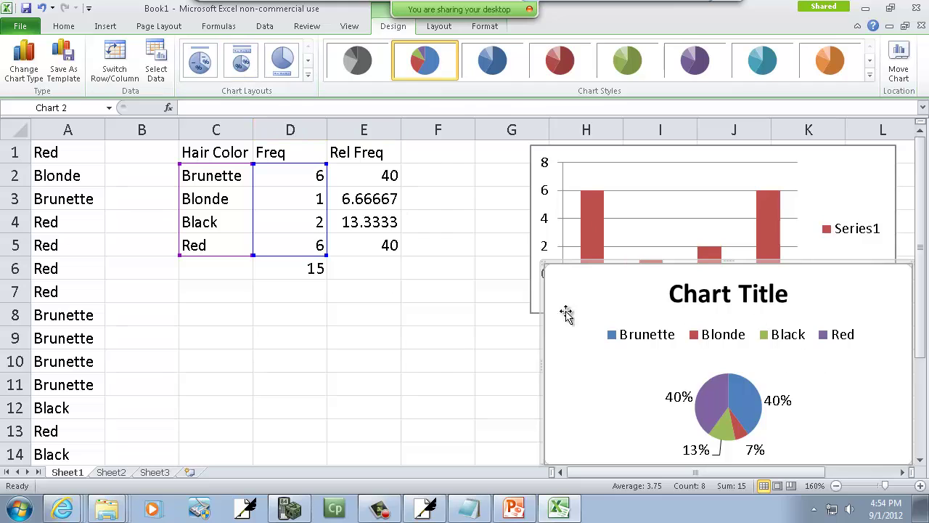
{"action": "mouse_move", "coordinate": [748, 400]}
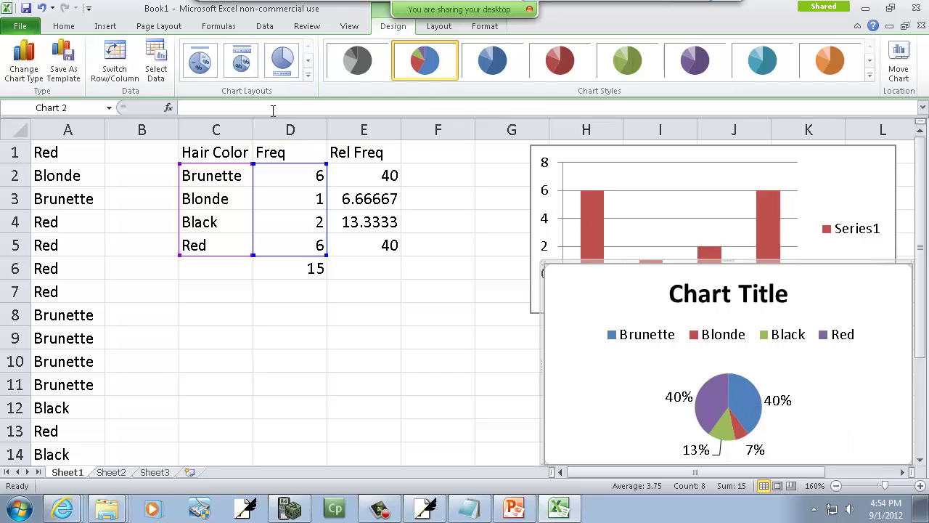
{"action": "left_click", "coordinate": [206, 64]}
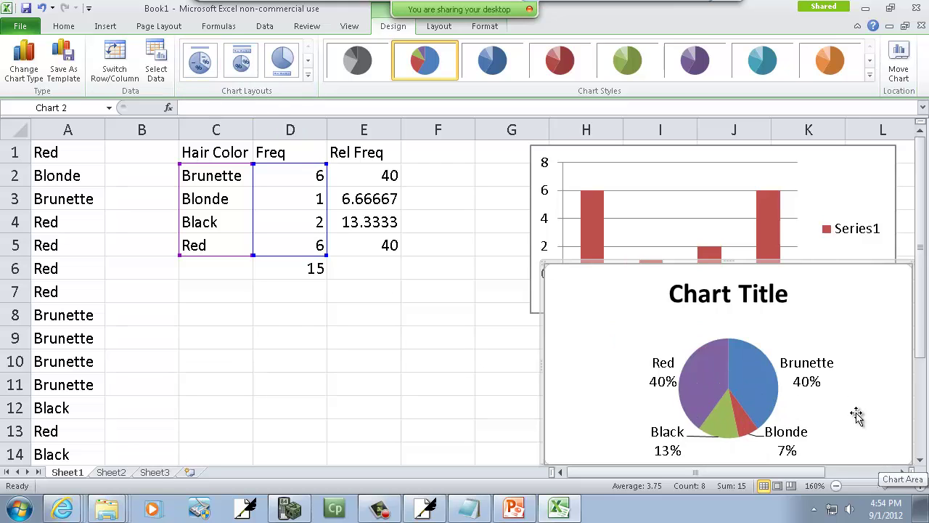
Change the pie chart's title to Hair Color.
{"action": "left_click", "coordinate": [734, 294]}
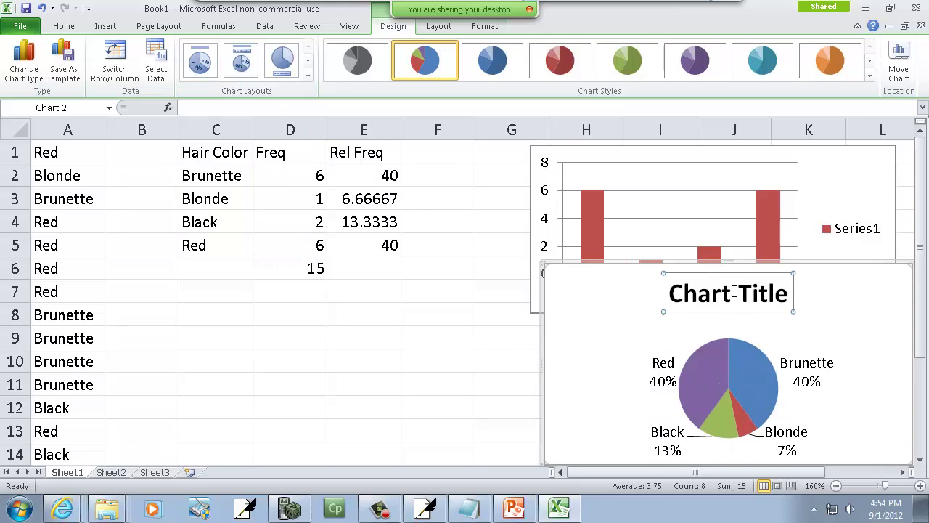
{"action": "left_click_drag", "start_coordinate": [785, 293], "coordinate": [654, 283]}
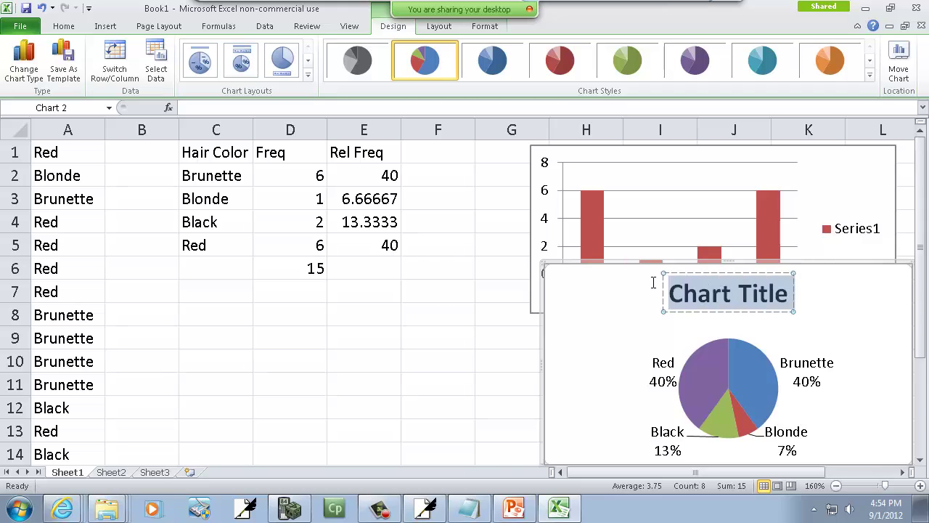
{"action": "type", "text": "H"}
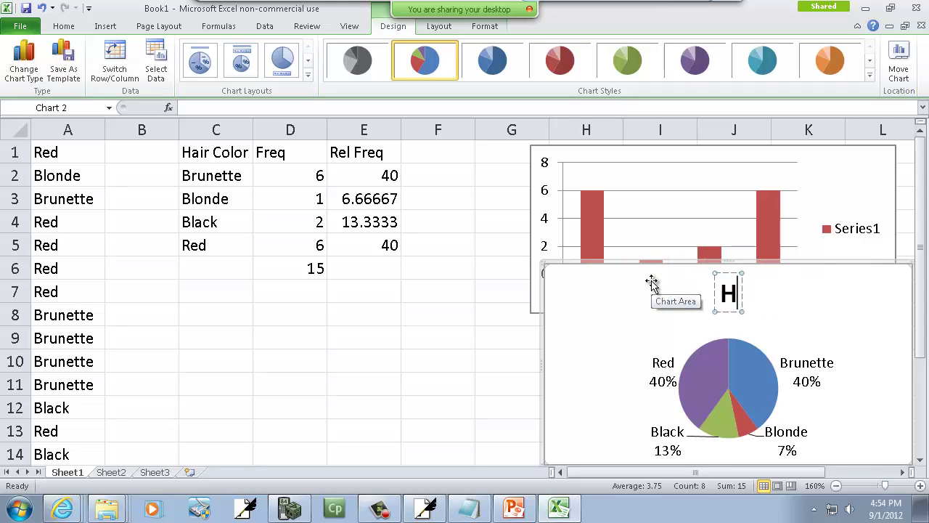
{"action": "type", "text": "air Color"}
Move the pie chart below the frequency table and compare its slices with the bar graph.
{"action": "left_click_drag", "start_coordinate": [838, 300], "coordinate": [452, 308]}
{"action": "left_click", "coordinate": [920, 460]}
{"action": "left_click", "coordinate": [920, 460]}
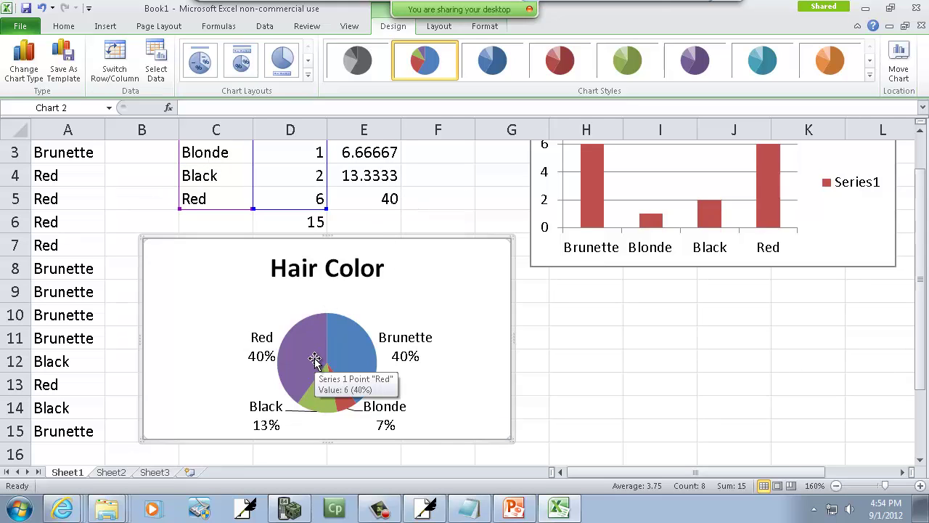
{"action": "scroll", "coordinate": [634, 365], "scroll_direction": "up", "scroll_amount": 1}
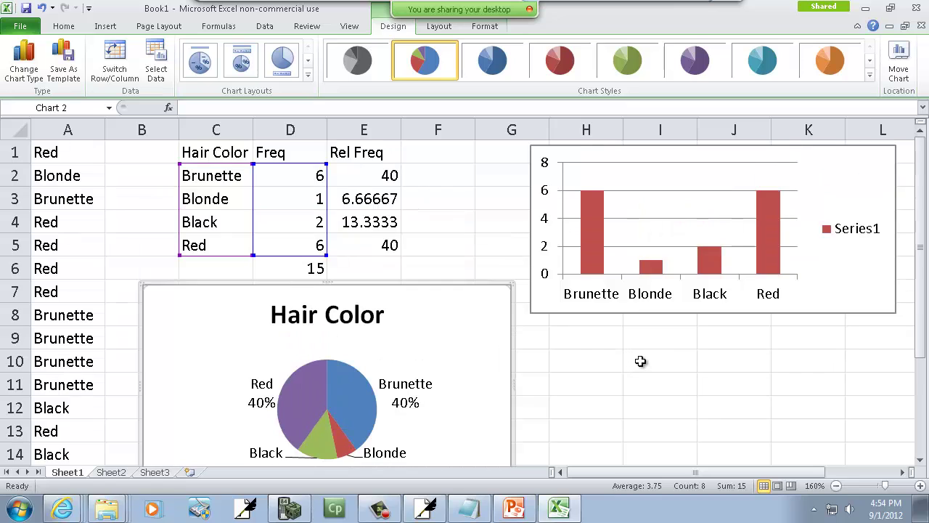
{"action": "scroll", "coordinate": [686, 368], "scroll_direction": "down", "scroll_amount": 1}
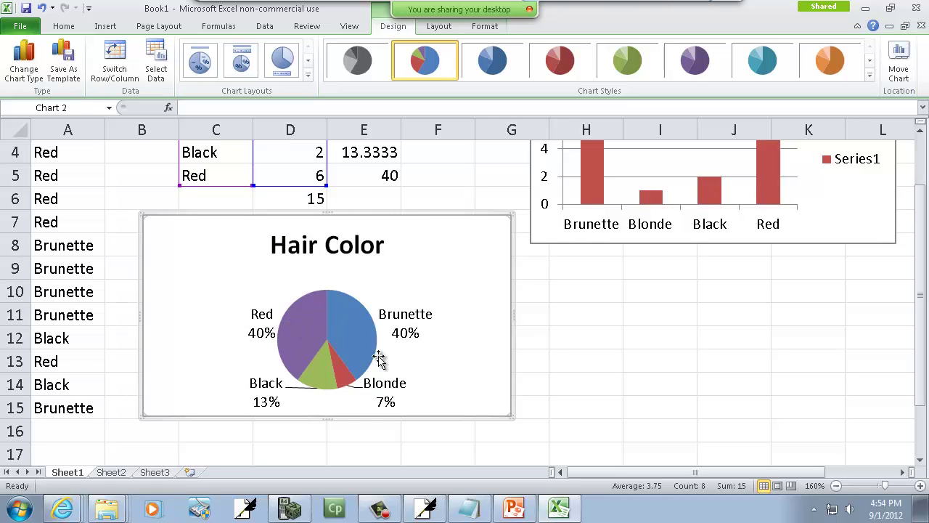
{"action": "mouse_move", "coordinate": [351, 350]}
Return to the PowerPoint slide, open the WebEx Recorder over it, and stop the meeting recording.
{"action": "left_click", "coordinate": [514, 507]}
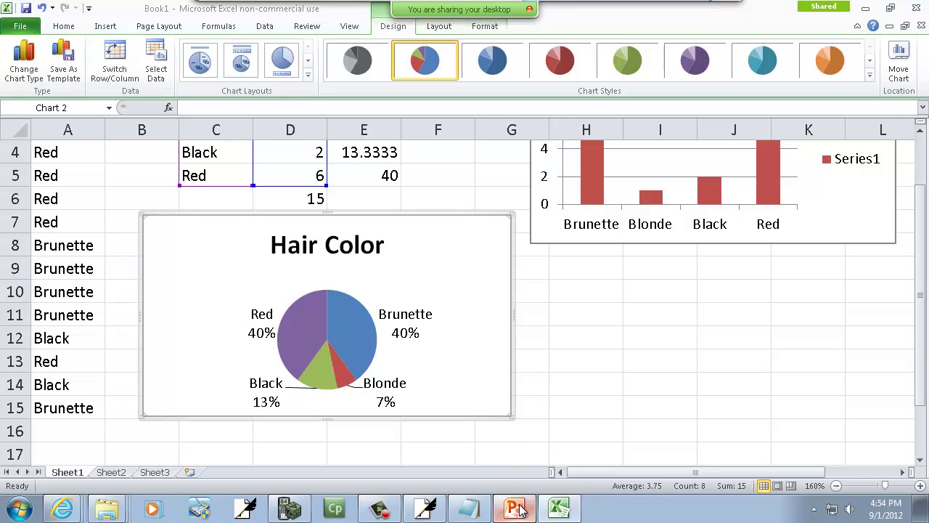
{"action": "mouse_move", "coordinate": [538, 6]}
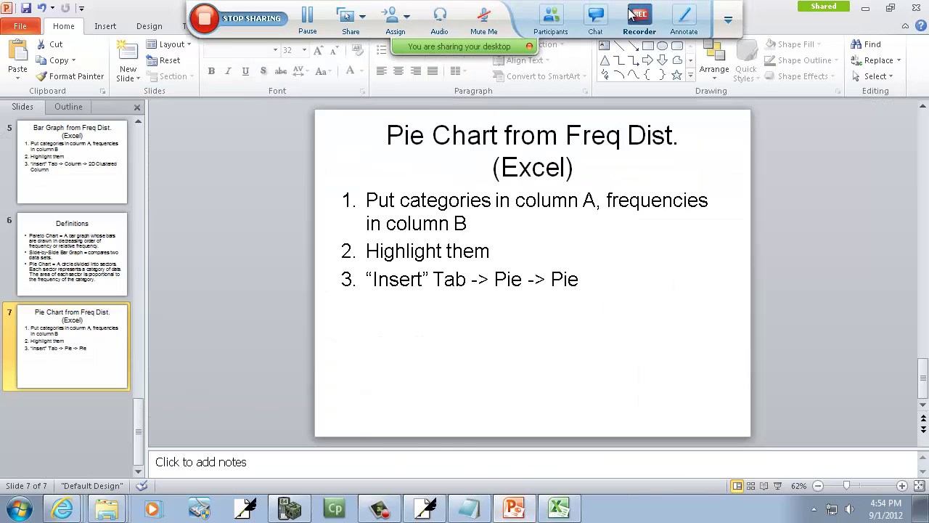
{"action": "left_click", "coordinate": [649, 27]}
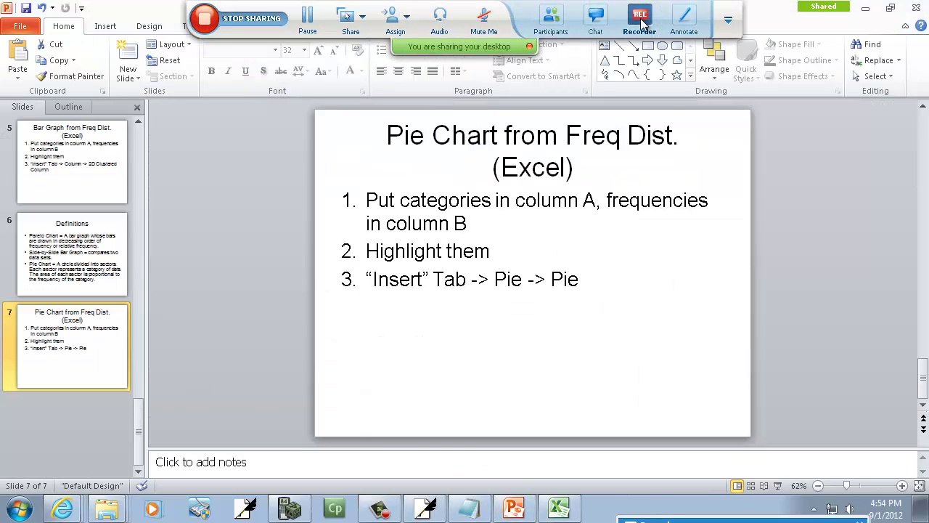
{"action": "left_click_drag", "start_coordinate": [724, 521], "coordinate": [672, 314]}
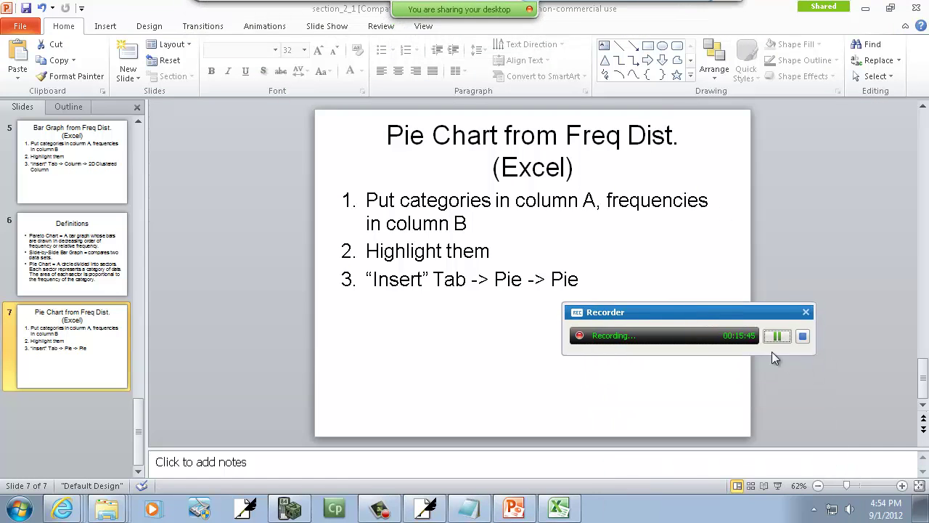
{"action": "left_click", "coordinate": [802, 341]}
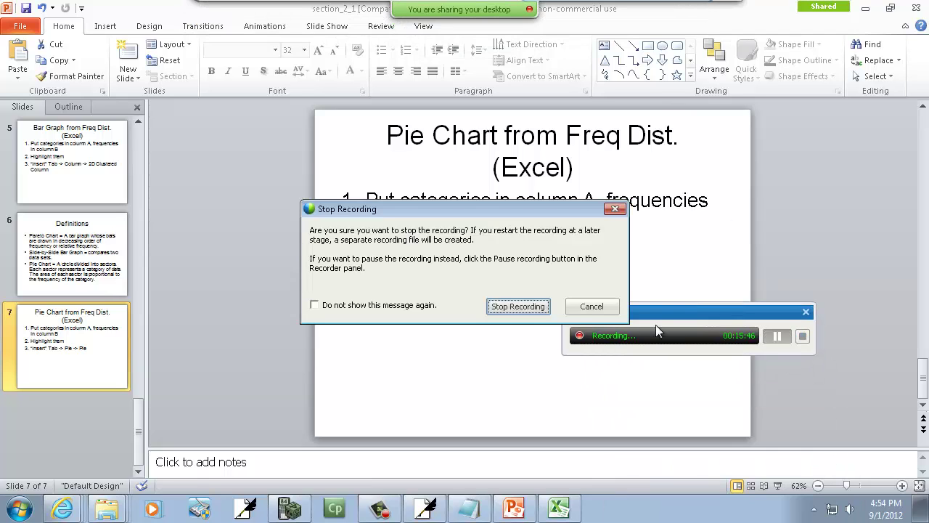
{"action": "left_click", "coordinate": [524, 307]}
Stop sharing the desktop and end the WebEx meeting for all participants.
{"action": "mouse_move", "coordinate": [436, 18]}
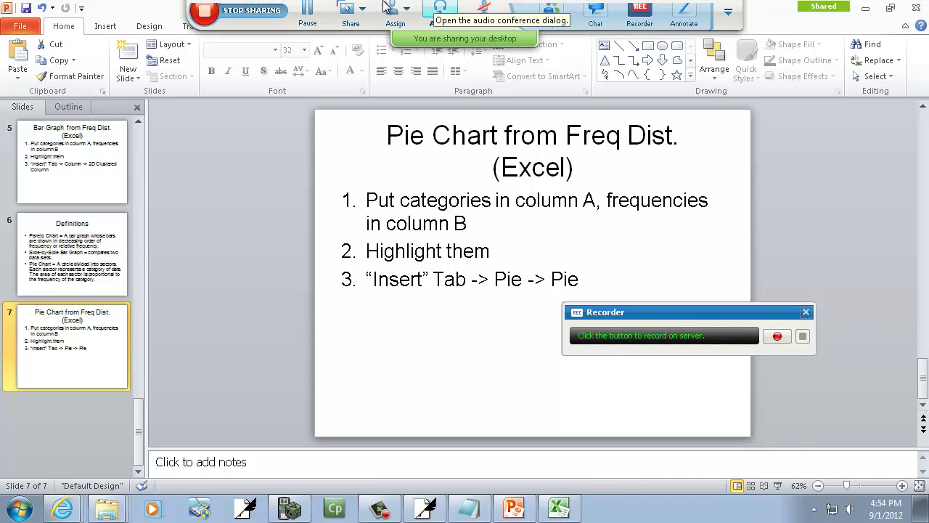
{"action": "left_click", "coordinate": [240, 18]}
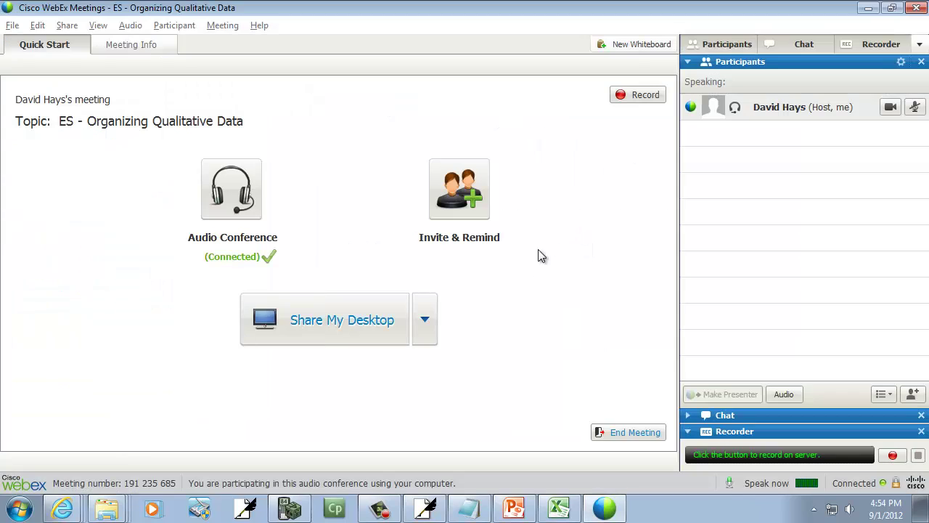
{"action": "left_click", "coordinate": [618, 432]}
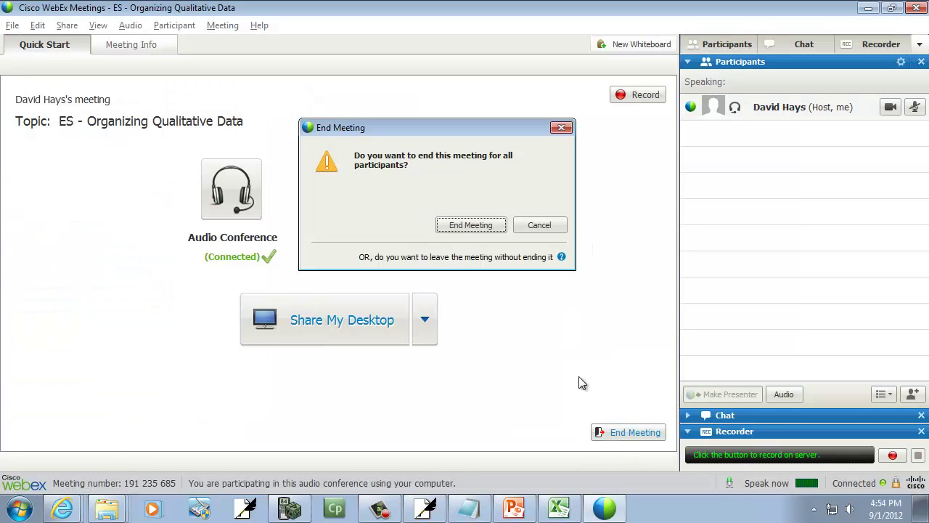
{"action": "left_click", "coordinate": [473, 226]}
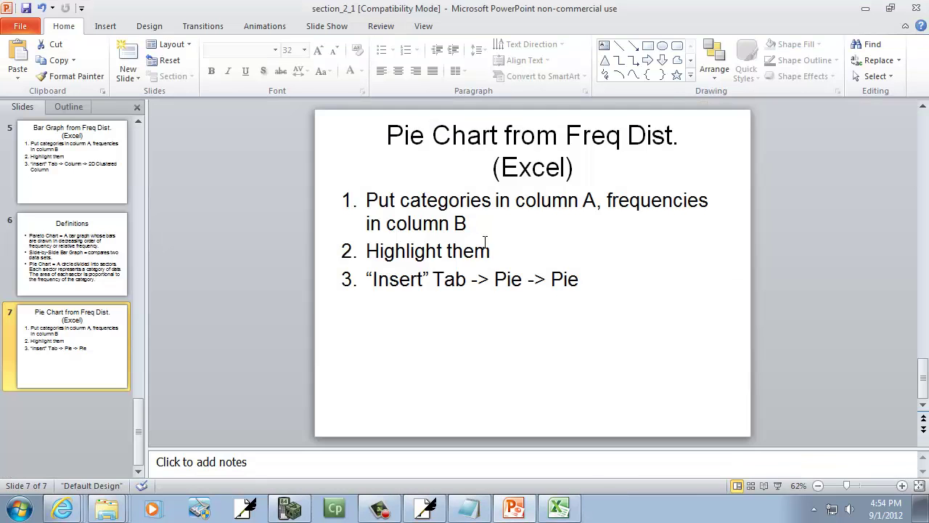